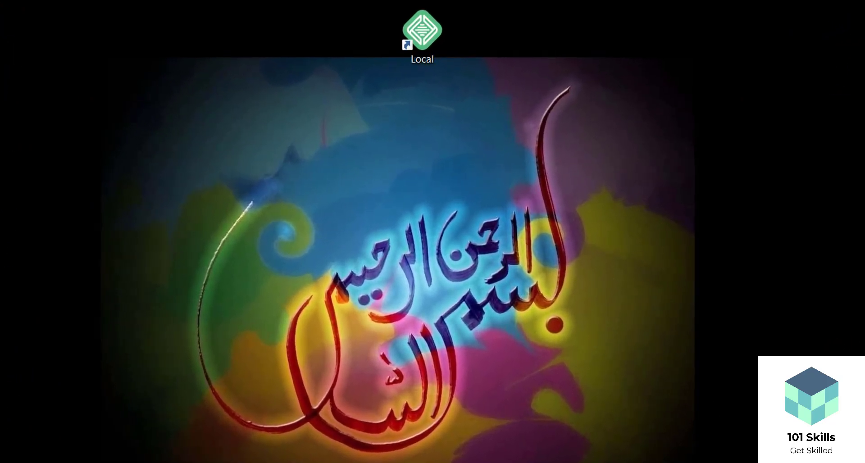
right_click(619, 115)
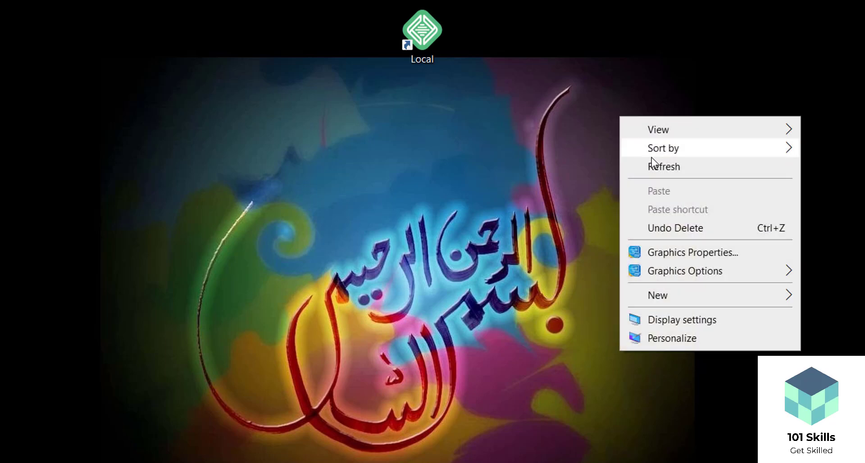
left_click(664, 175)
right_click(662, 171)
left_click(706, 231)
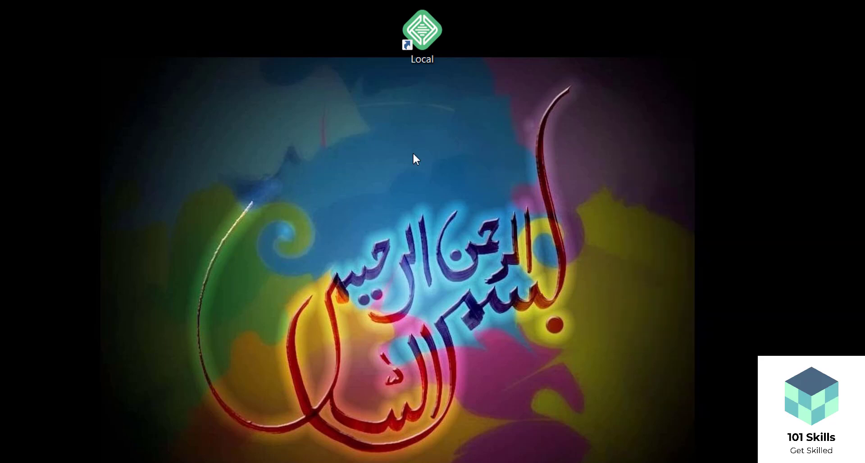
right_click(413, 153)
left_click(444, 203)
right_click(446, 192)
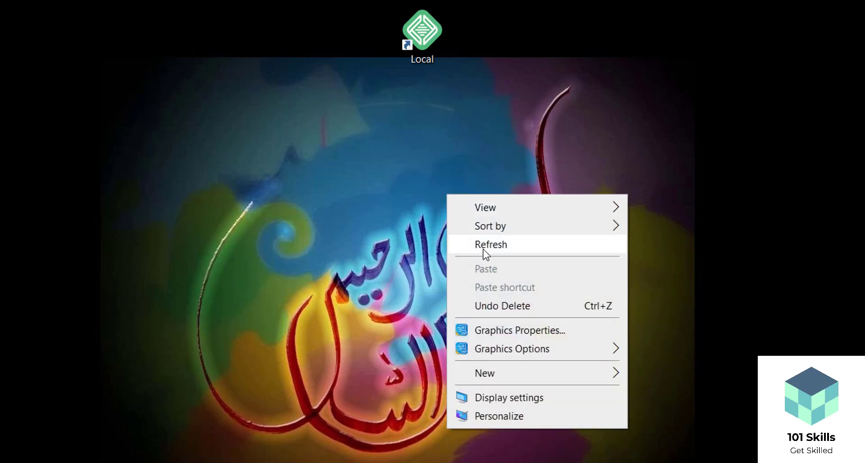
left_click(483, 250)
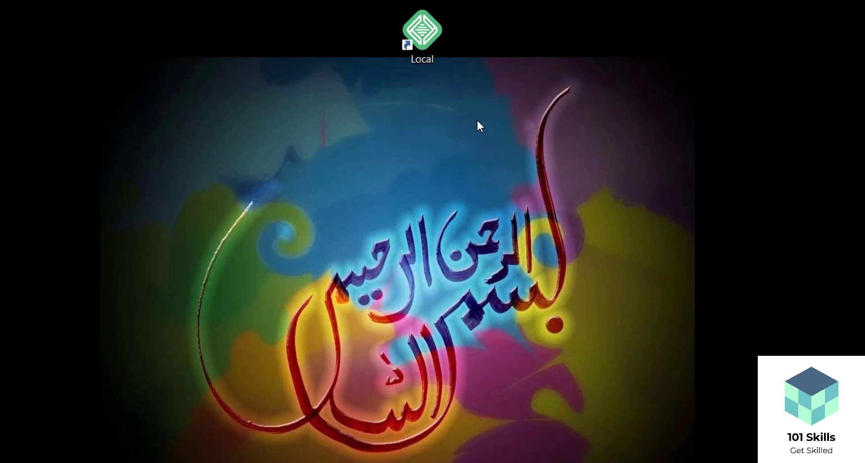
Step: Launch Local in a maximized window and start the 101 Skills site
double_click(432, 43)
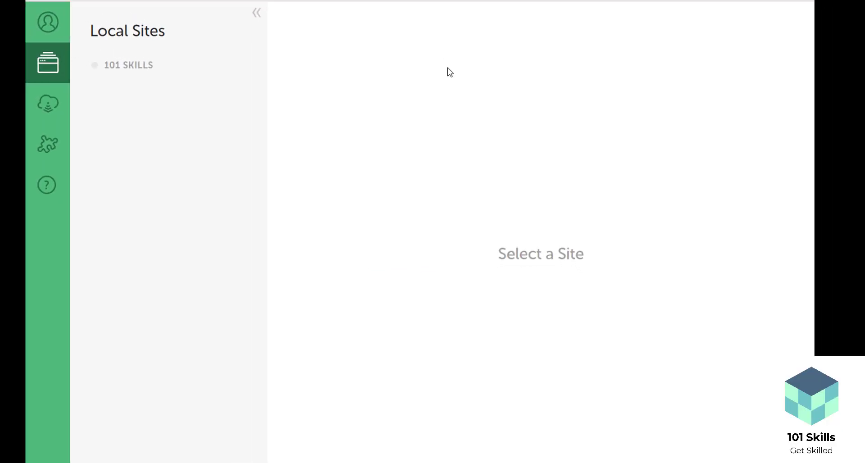
left_click(756, 2)
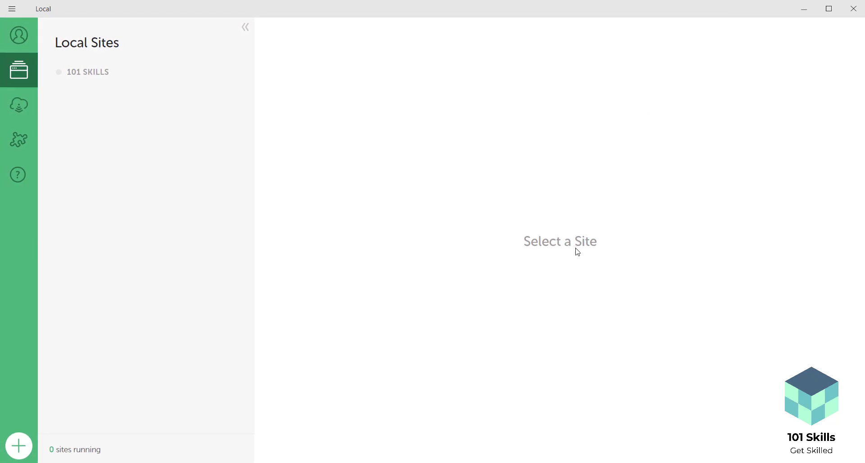
left_click(80, 73)
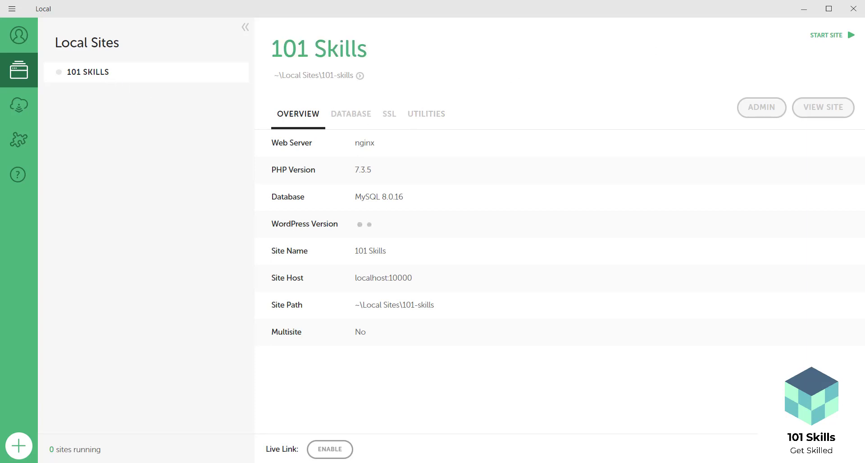
left_click(829, 41)
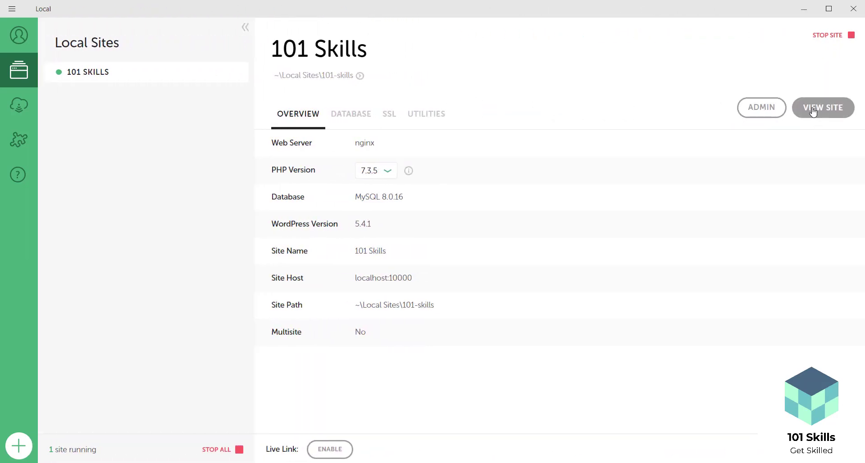
Step: View the 101 Skills site in the browser, close the empty tab, and reload the address as localhost:10000 without the cache-buster query
left_click(813, 110)
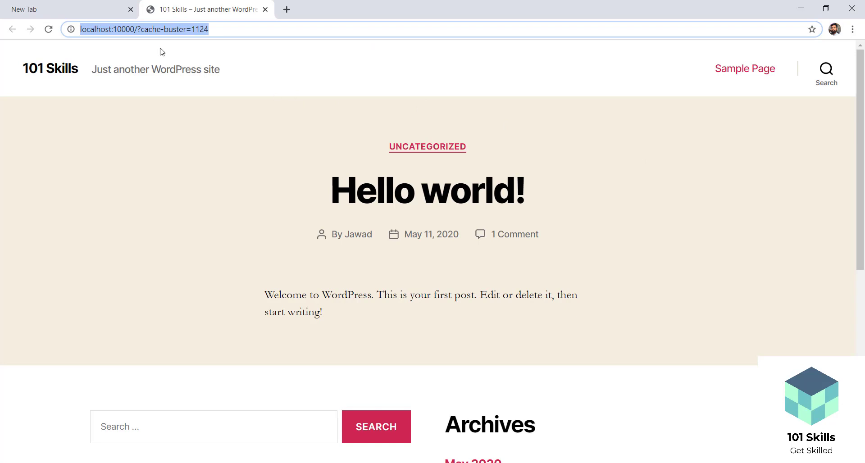
left_click(131, 9)
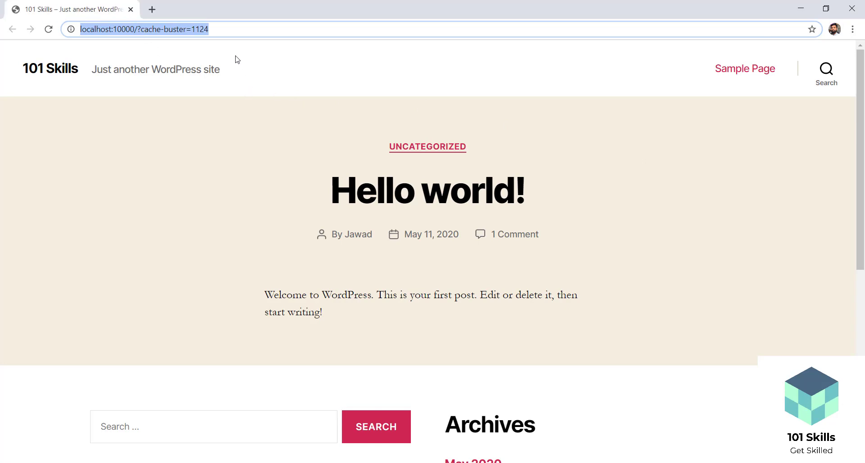
left_click_drag(221, 28, 134, 32)
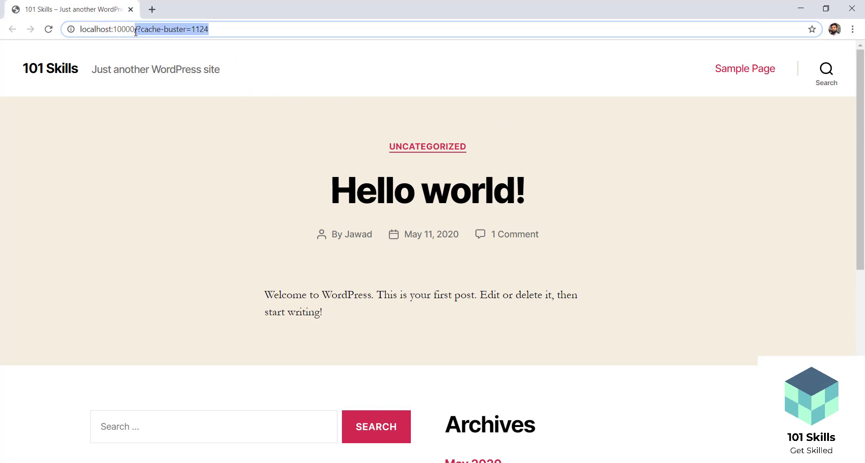
key("BackSpace")
key("Return")
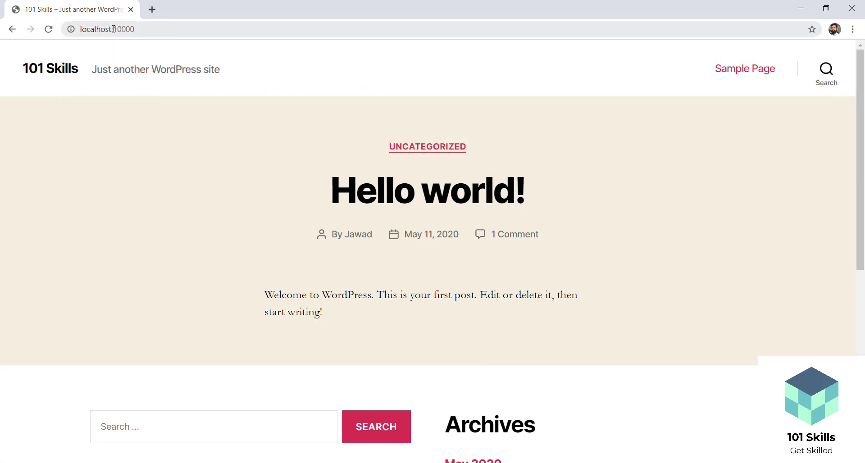
Step: Go to the site's admin address, localhost:10000/wp-admin/
double_click(123, 30)
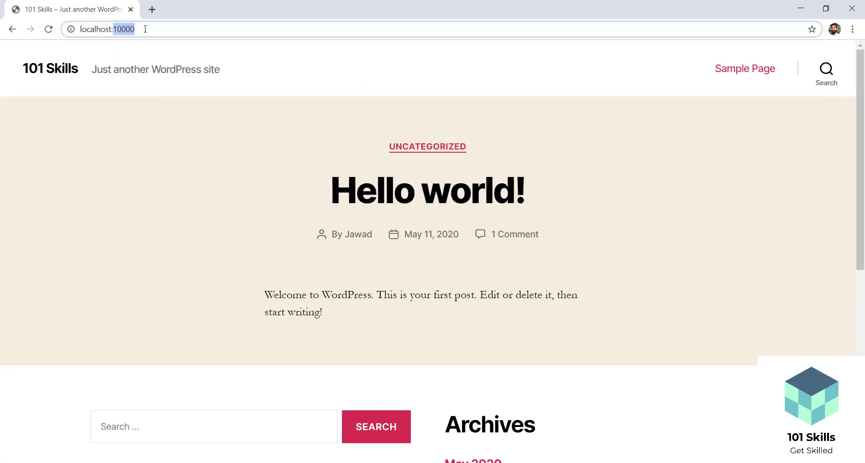
left_click(176, 62)
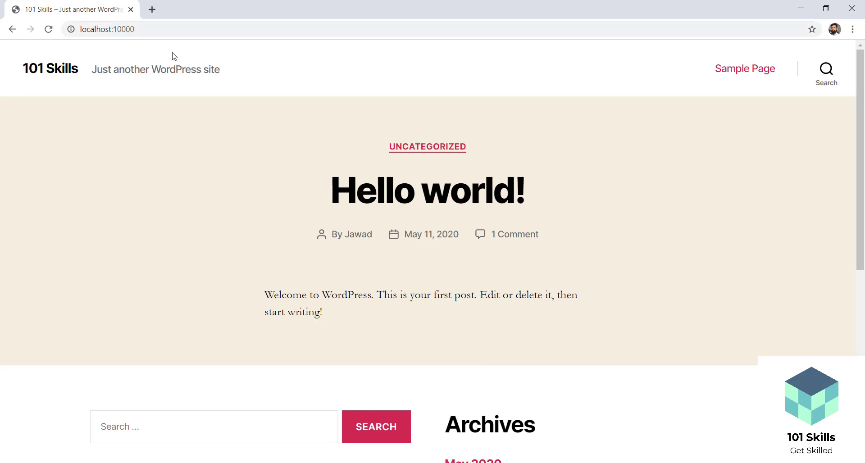
left_click(153, 30)
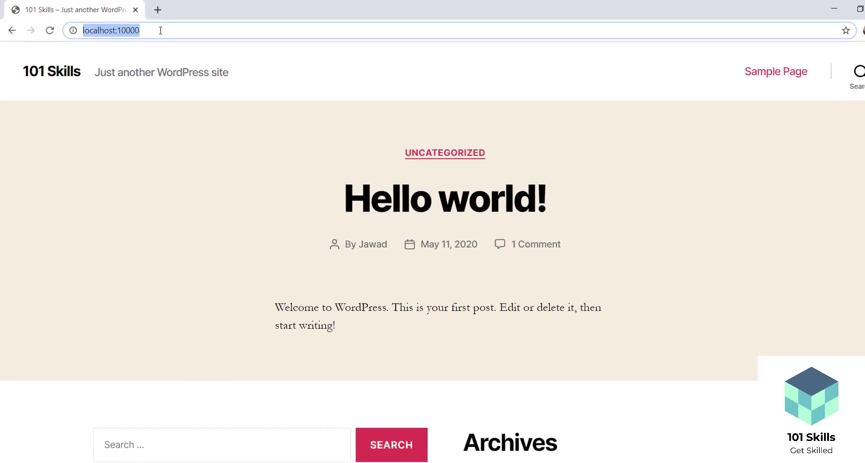
double_click(153, 30)
left_click(152, 29)
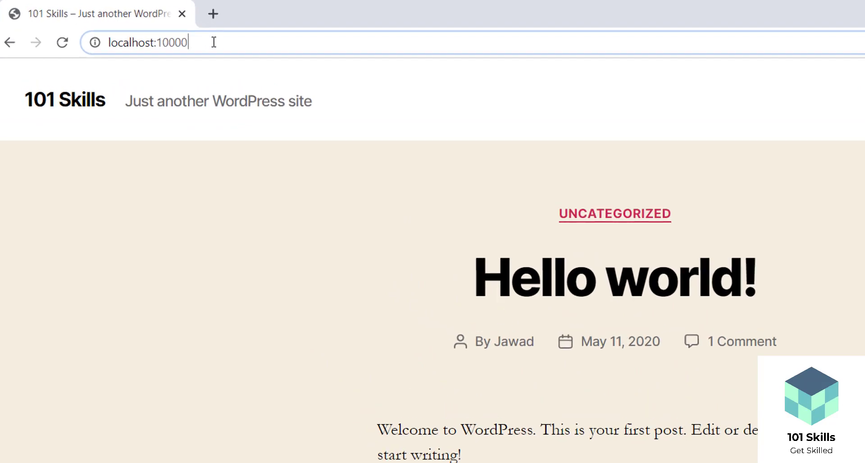
type("/")
type("wp-")
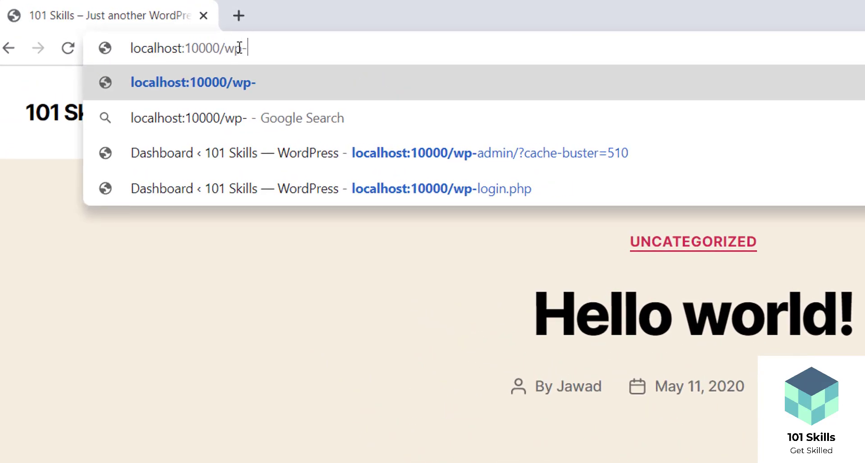
type("mi")
key("BackSpace")
key("BackSpace")
type("ap")
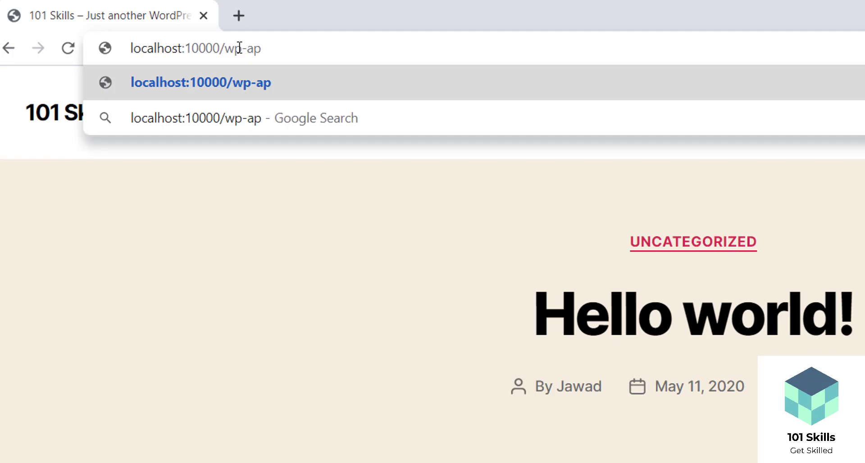
key("BackSpace")
type("dmin")
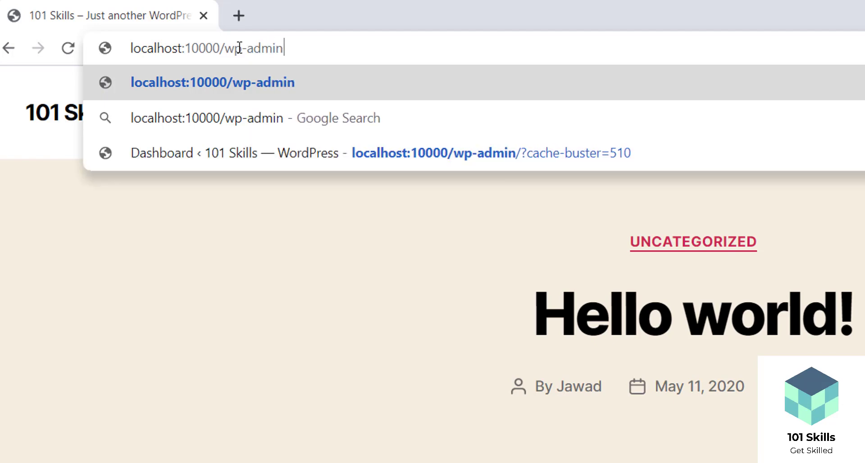
type("/")
key("Return")
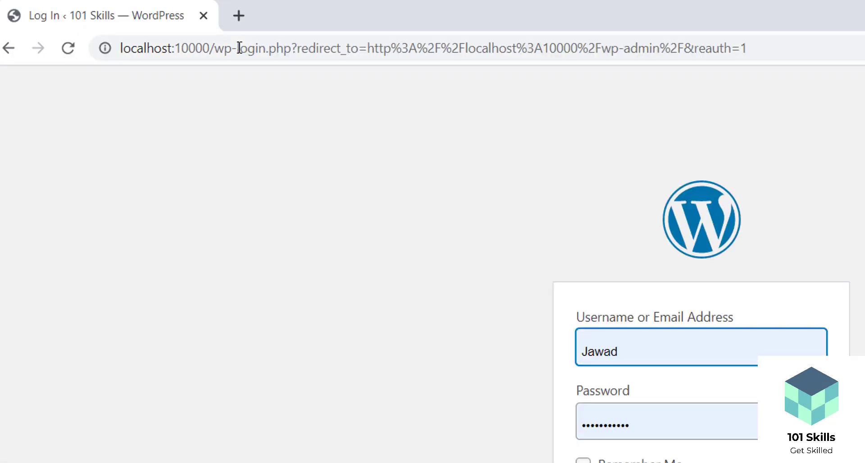
left_click(237, 14)
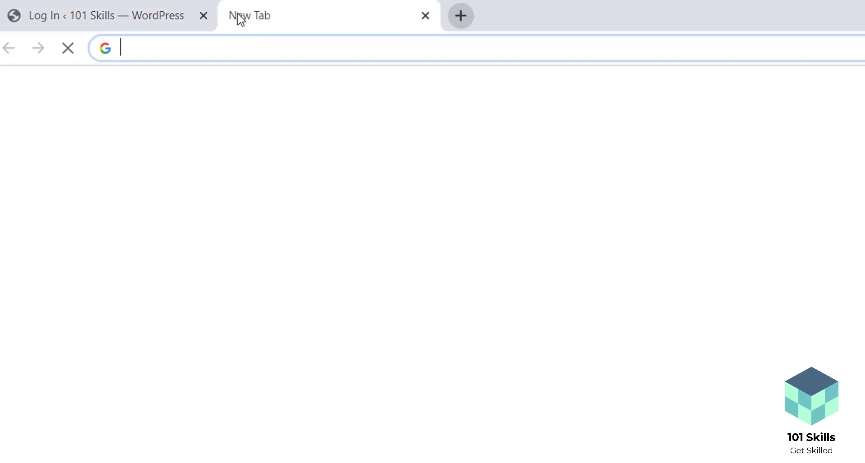
type("lo")
key("Right")
key("Return")
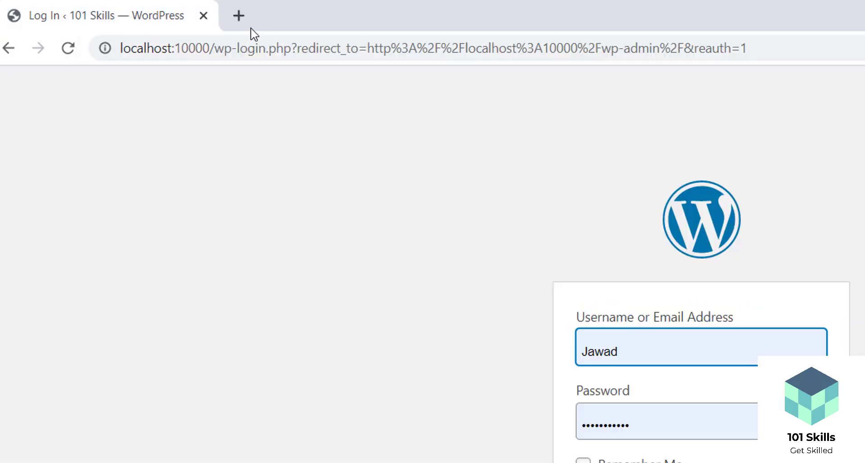
Step: Load the WordPress login page in a new browser tab at localhost:10000/wp-login.php
left_click(238, 16)
type("lo")
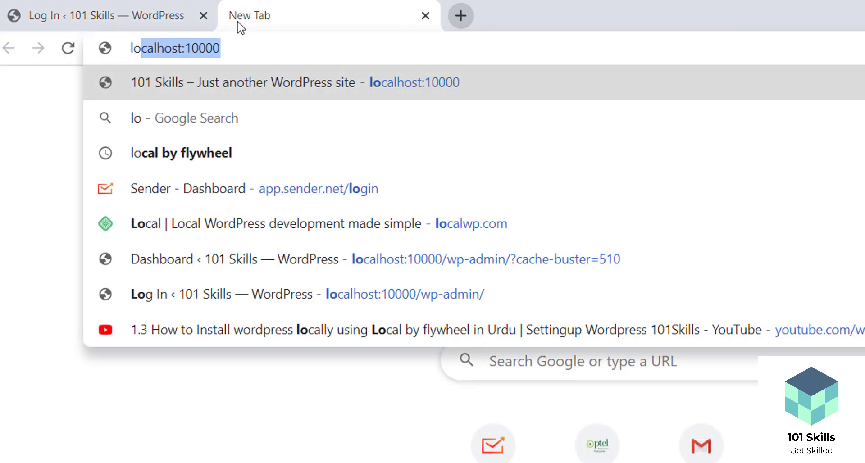
key("Right")
type("/wp")
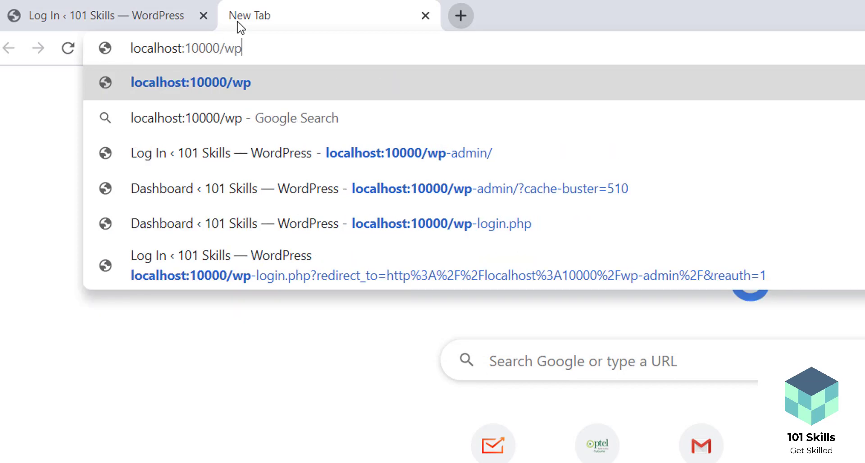
type("-logi")
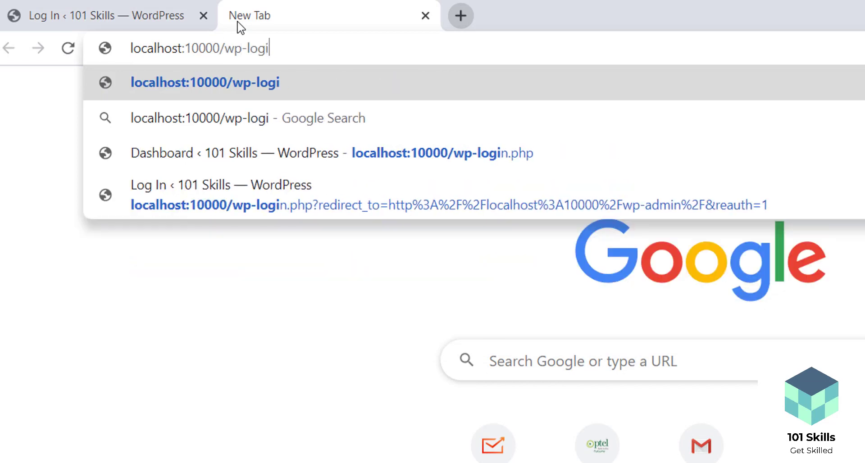
type("n.php")
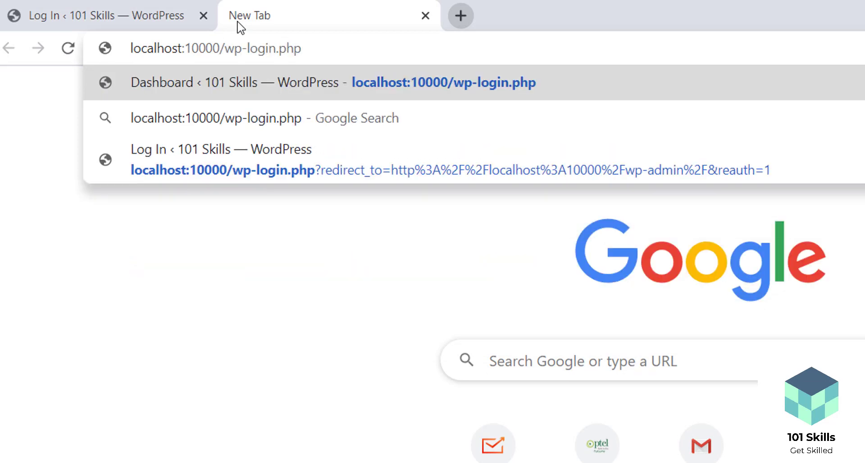
key("Return")
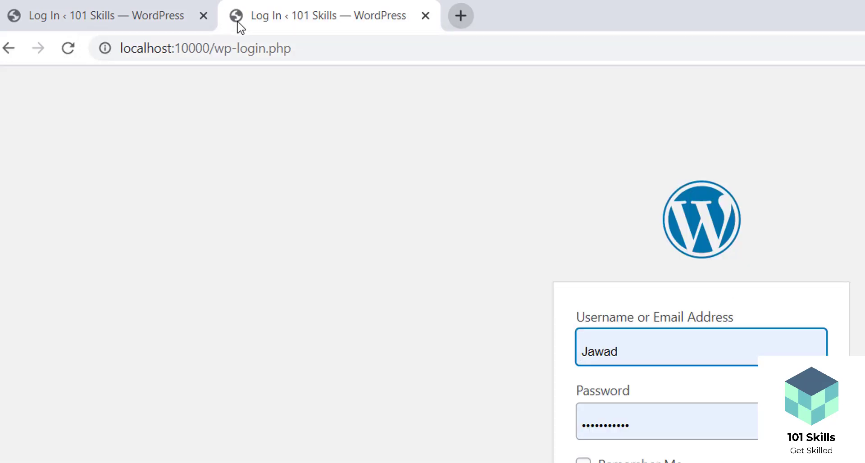
Step: Compare the two login page tabs and close the one reached through wp-admin
left_click(193, 6)
left_click(279, 9)
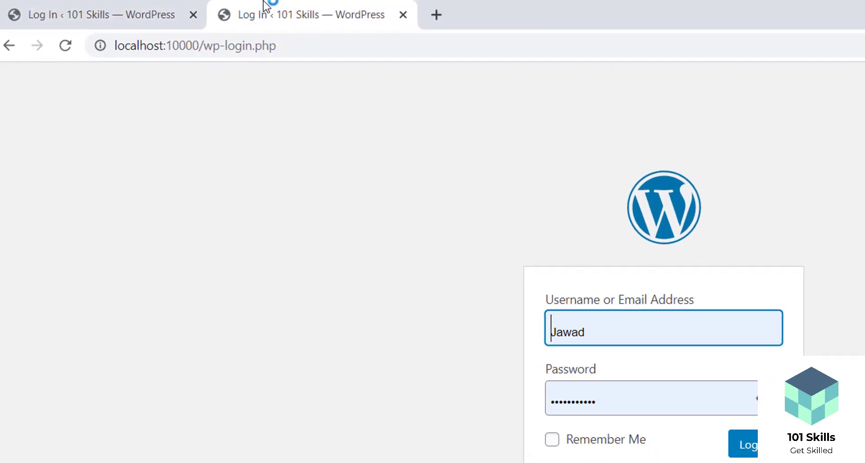
left_click(178, 6)
left_click(315, 5)
left_click(182, 14)
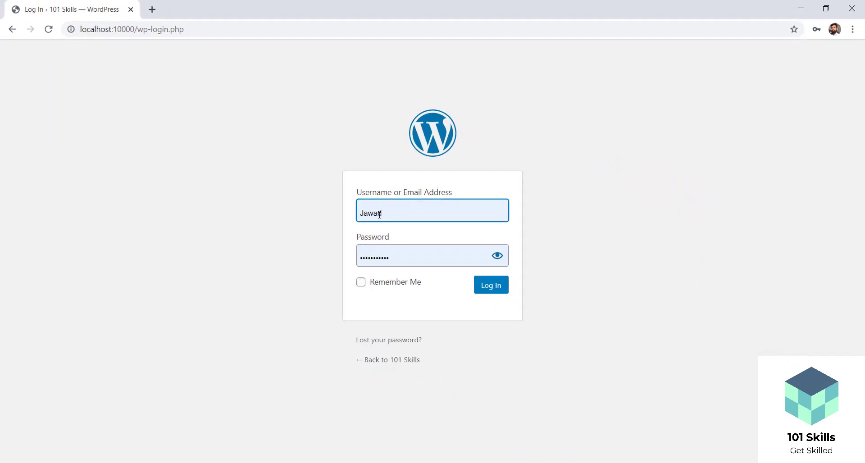
Step: Check the prefilled username and password on the login form, revealing the password and hiding it again
left_click_drag(395, 212, 339, 218)
left_click(417, 209)
left_click(380, 157)
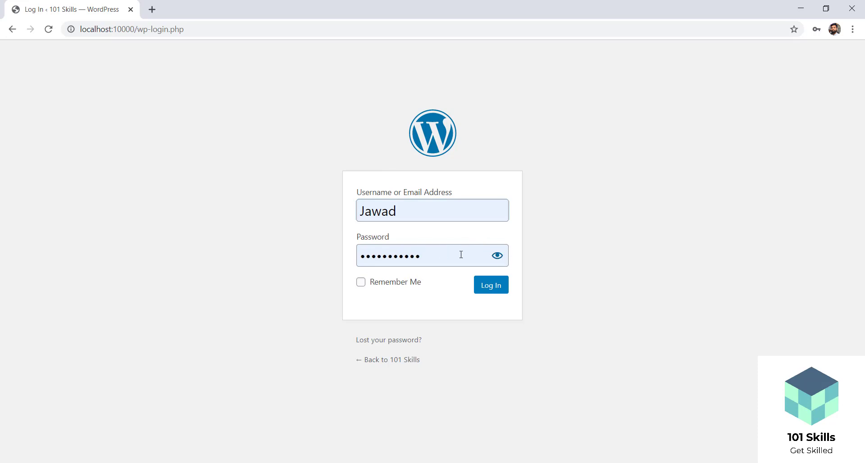
left_click(496, 256)
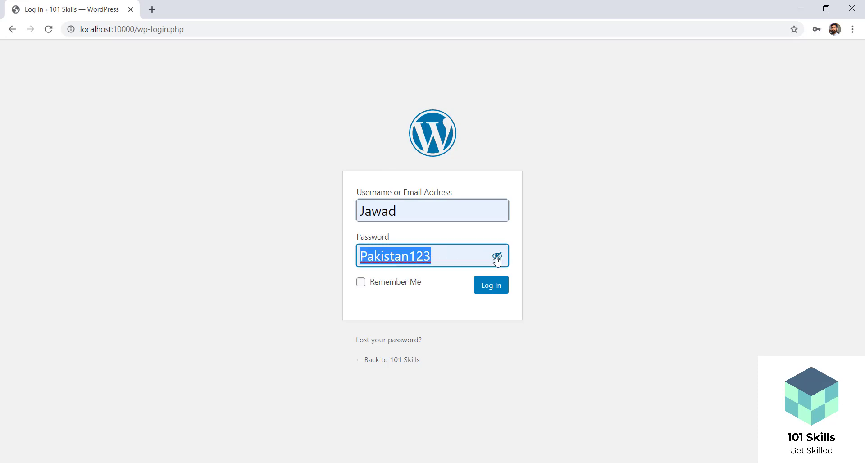
left_click(446, 255)
left_click(463, 242)
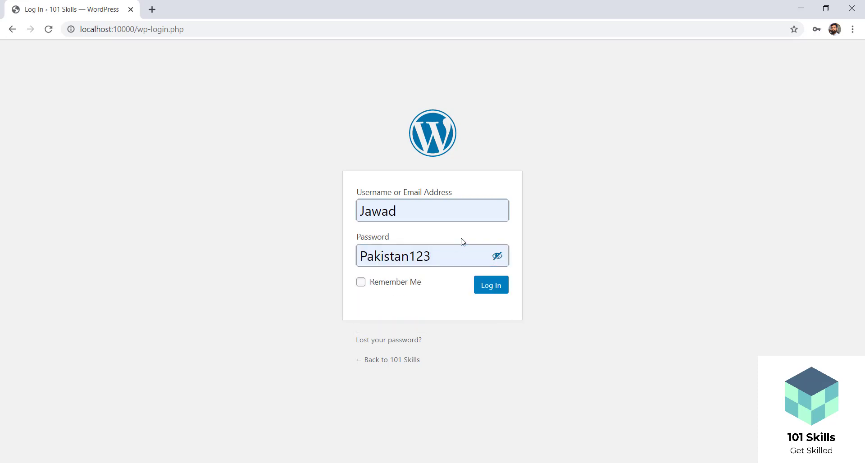
left_click(497, 256)
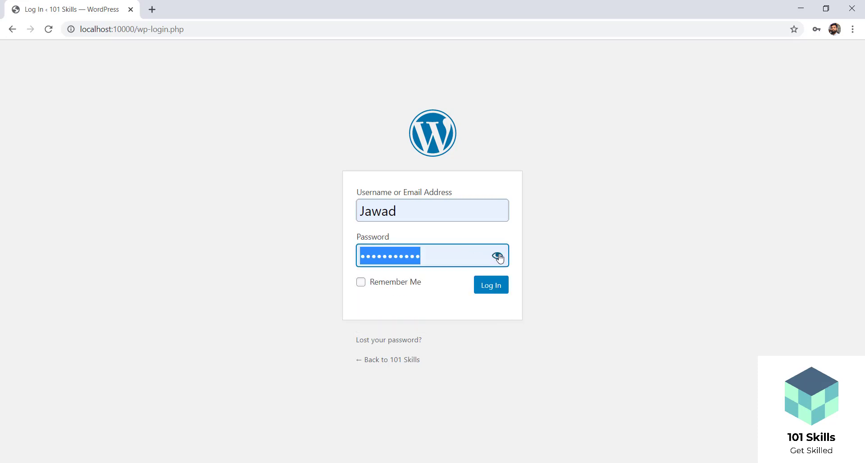
Step: Enable Remember Me and log in to the WordPress dashboard with the prefilled credentials
left_click(380, 286)
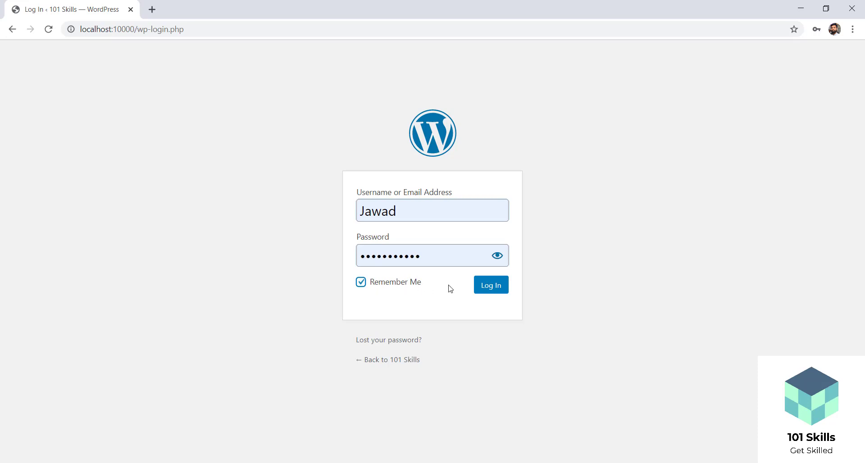
left_click(488, 287)
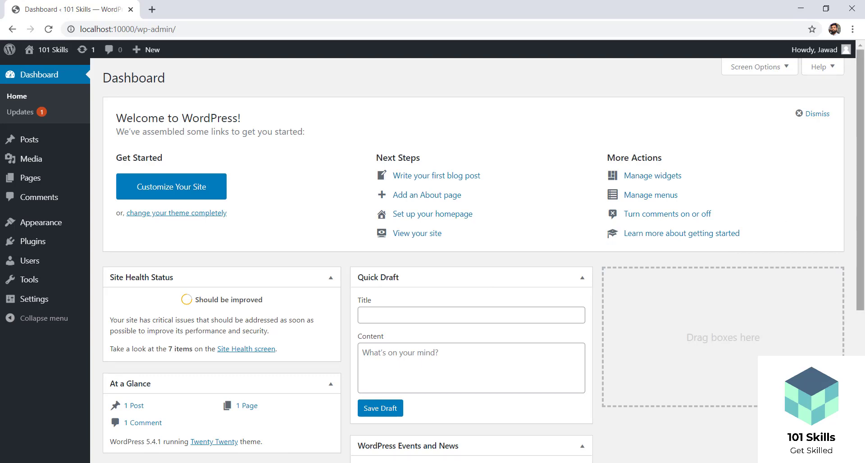
Step: Look over the dashboard widgets and highlight the wp-admin part of the site address
scroll(860, 180, "down", 3)
scroll(860, 180, "down", 3)
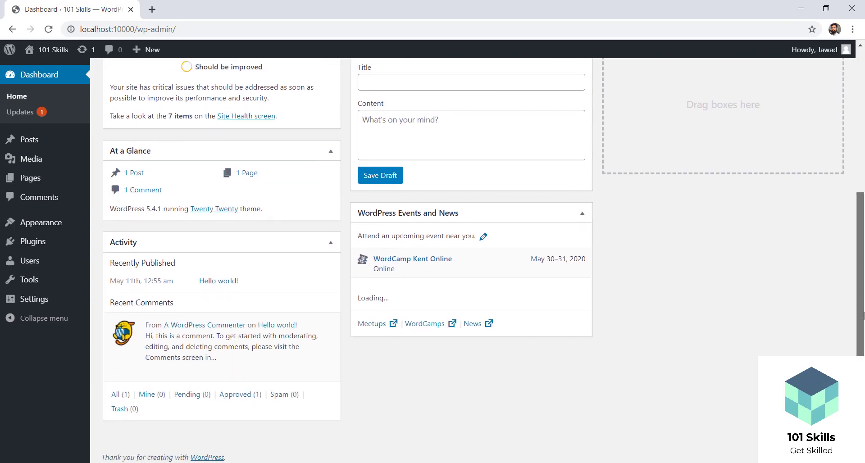
scroll(860, 156, "up", 6)
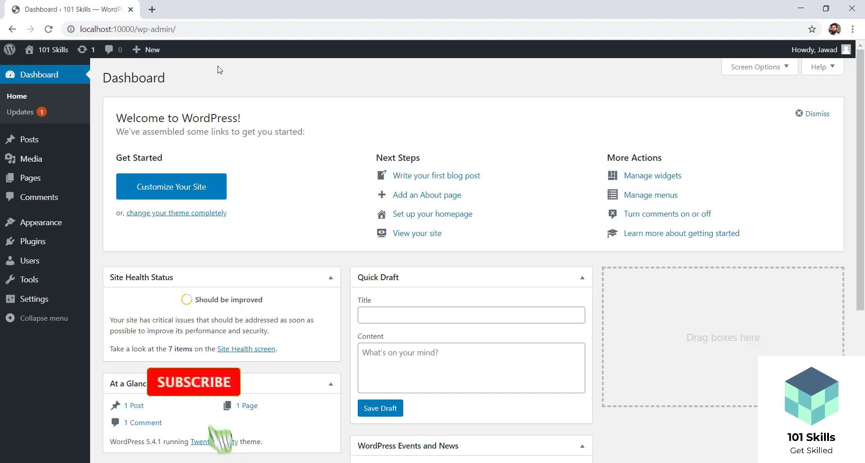
left_click_drag(179, 28, 138, 31)
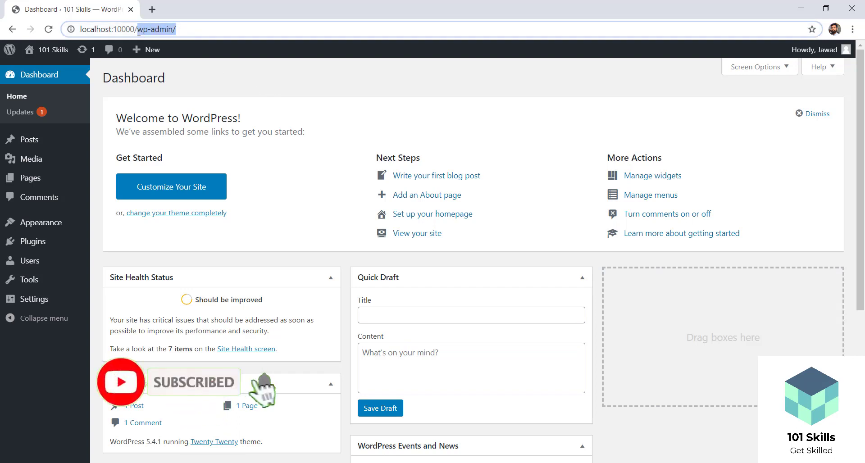
left_click(194, 28)
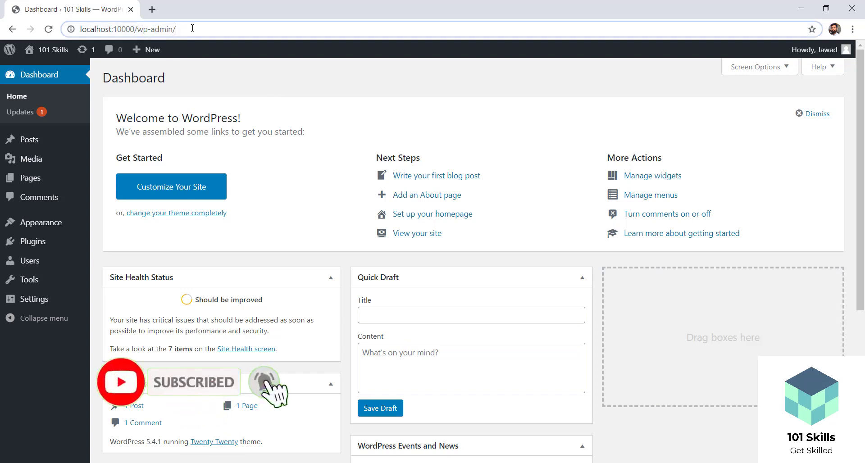
Step: Enter the sample address mywebiste.com/wp-admin/ in a new browser tab without loading it, and clear it again
left_click(152, 10)
type("mywebiste")
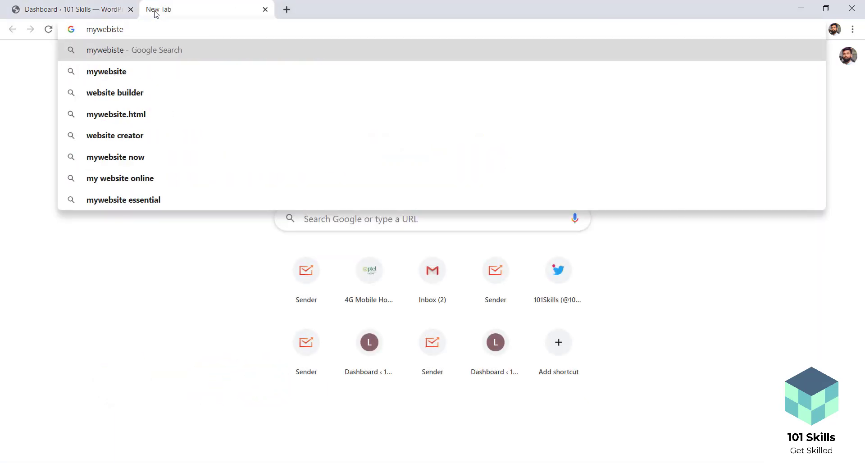
type(".com/wp")
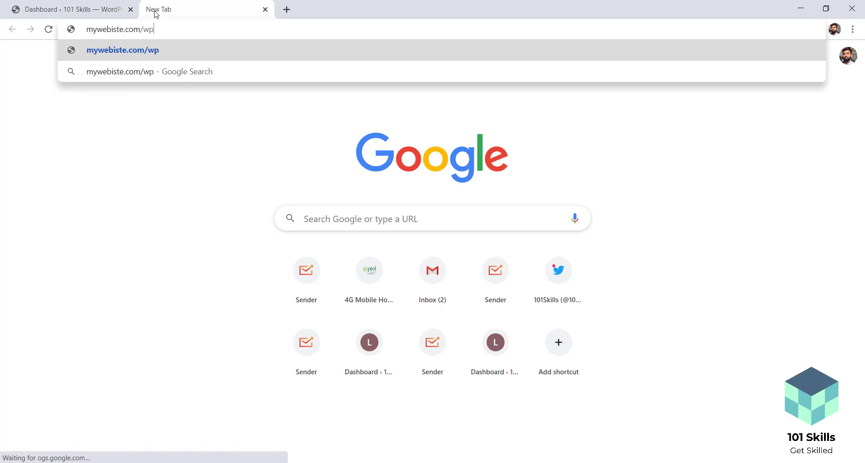
type("-admin")
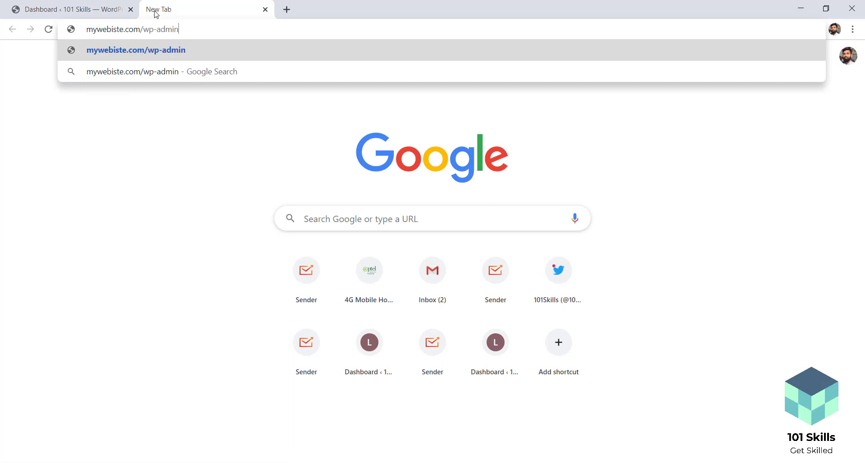
type("/")
key("ctrl+a")
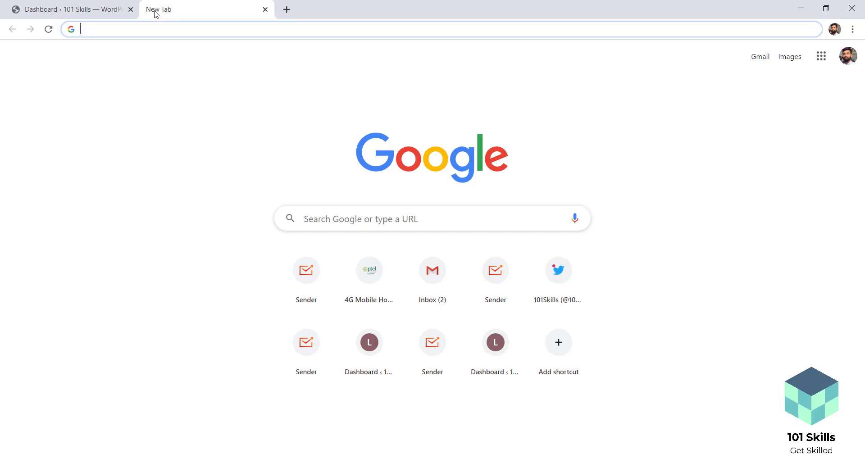
Step: Return to the dashboard tab and examine the port number and wp-admin path in its address
left_click(85, 2)
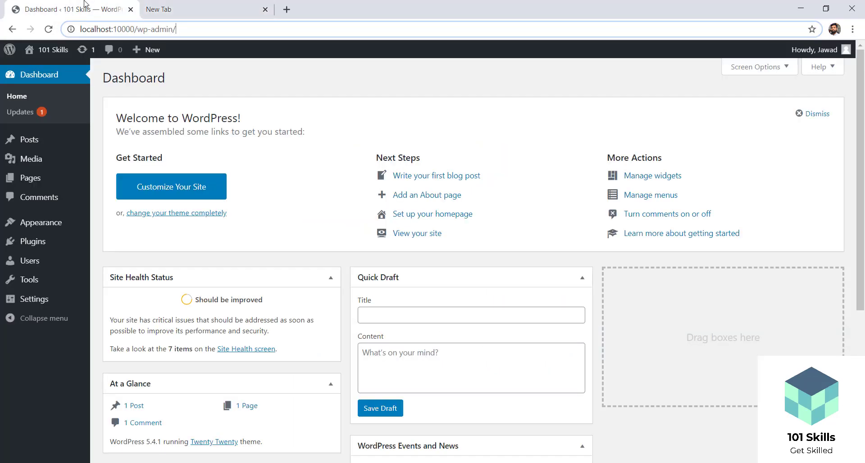
left_click(117, 29)
left_click_drag(122, 29, 136, 28)
left_click(145, 30)
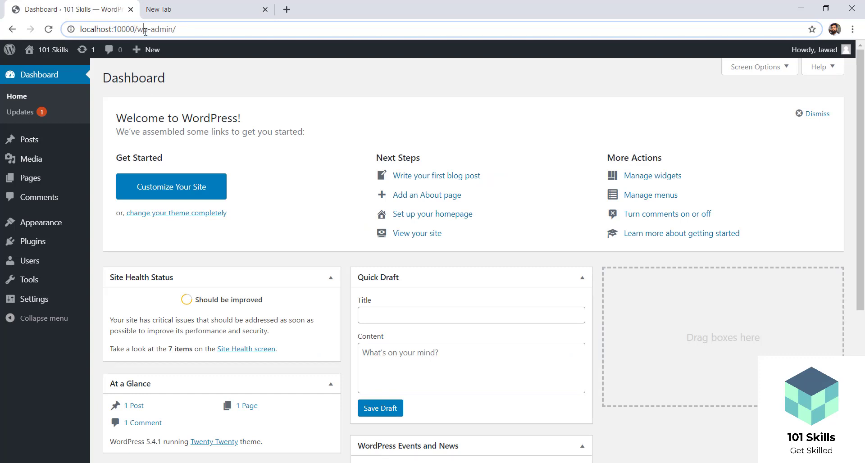
left_click(266, 72)
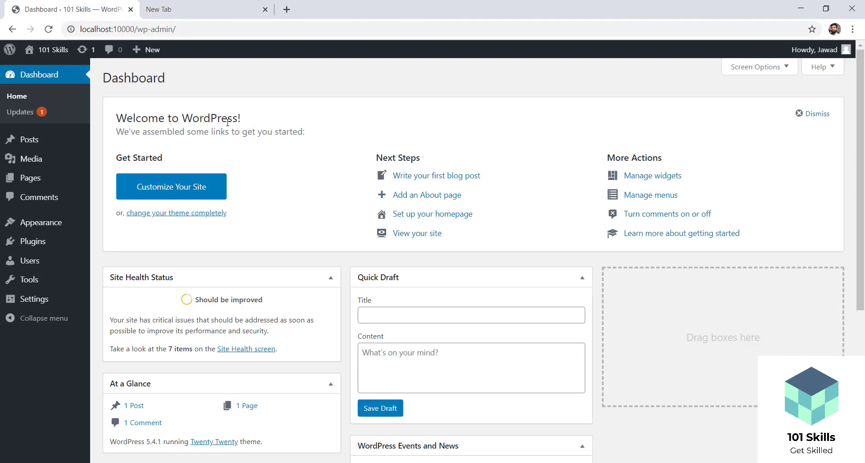
Step: Review the Welcome to WordPress section, view the live site through its link, and return to the dashboard
left_click_drag(121, 119, 237, 146)
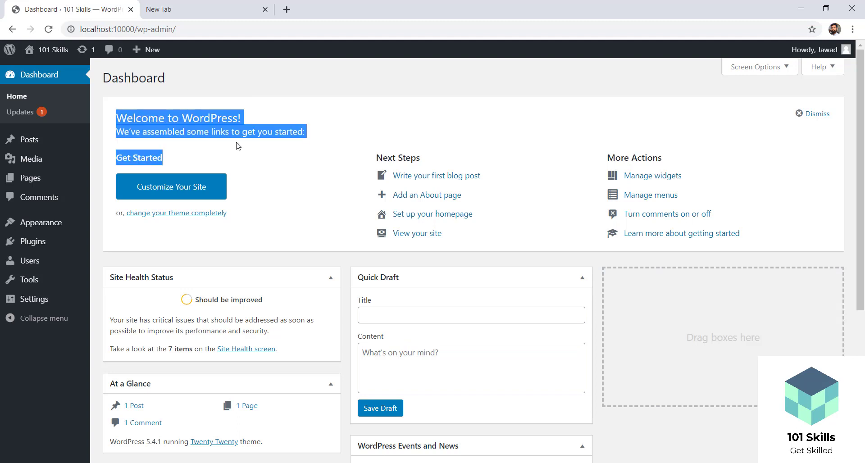
left_click(304, 148)
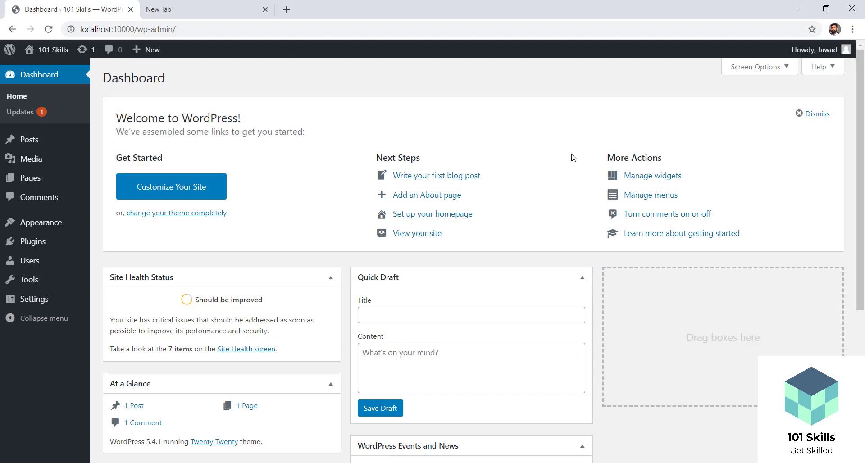
scroll(676, 157, "down", 1)
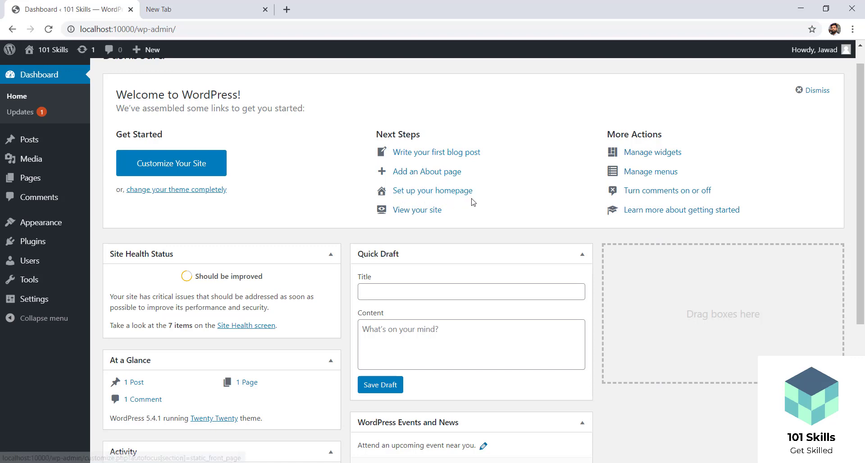
left_click(414, 216)
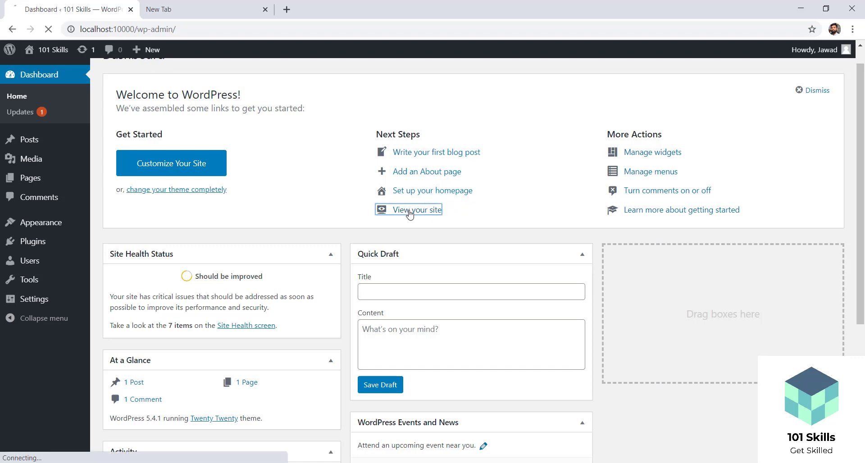
left_click(12, 29)
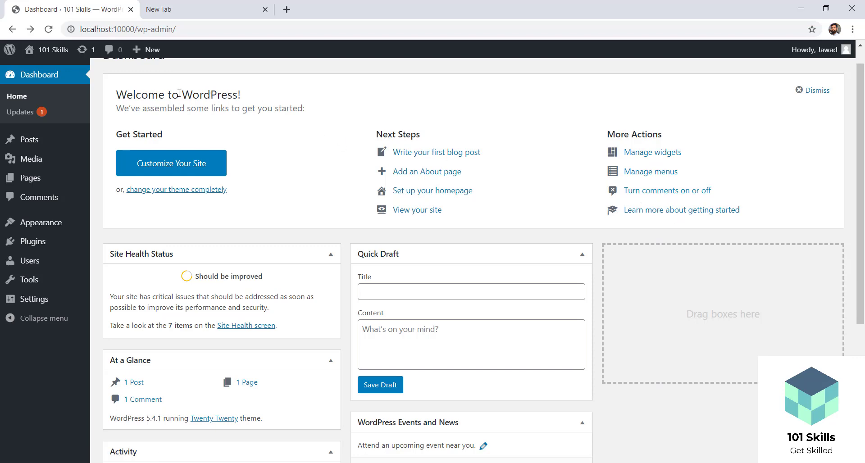
Step: Dismiss the Welcome to WordPress section from the dashboard
left_click_drag(115, 100, 329, 128)
left_click(332, 124)
left_click(813, 92)
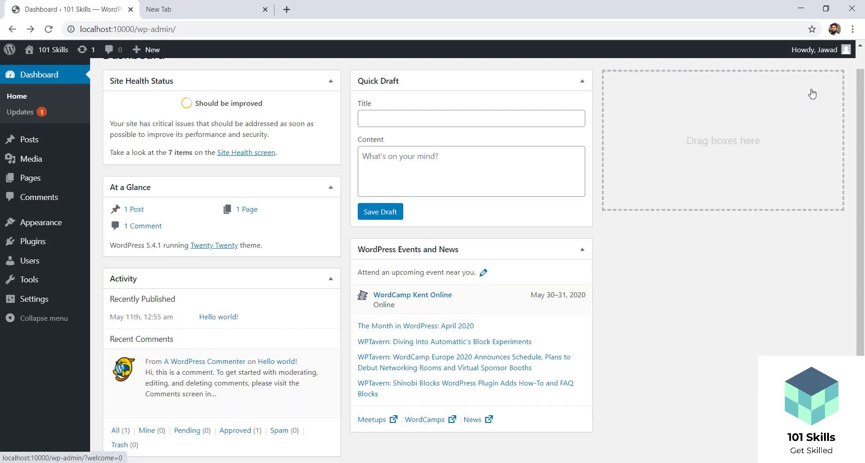
left_click_drag(860, 114, 861, 90)
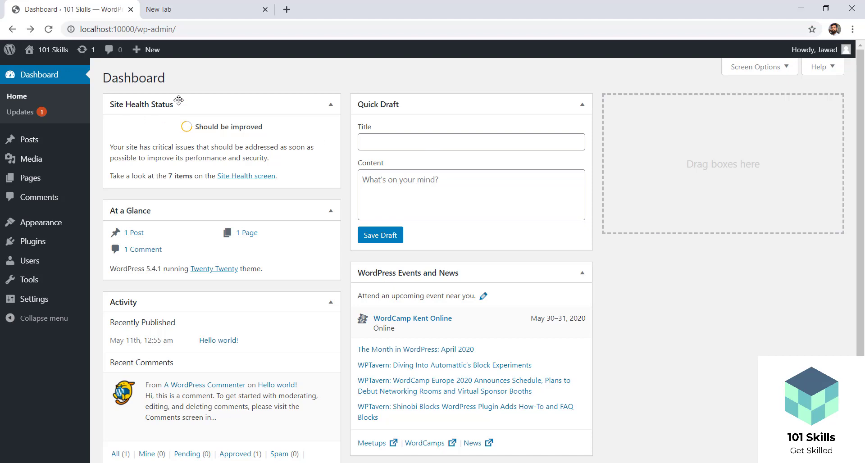
Step: Open the full Site Health screen from the dashboard's Site Health Status widget and look over its results
left_click(331, 105)
left_click(239, 178)
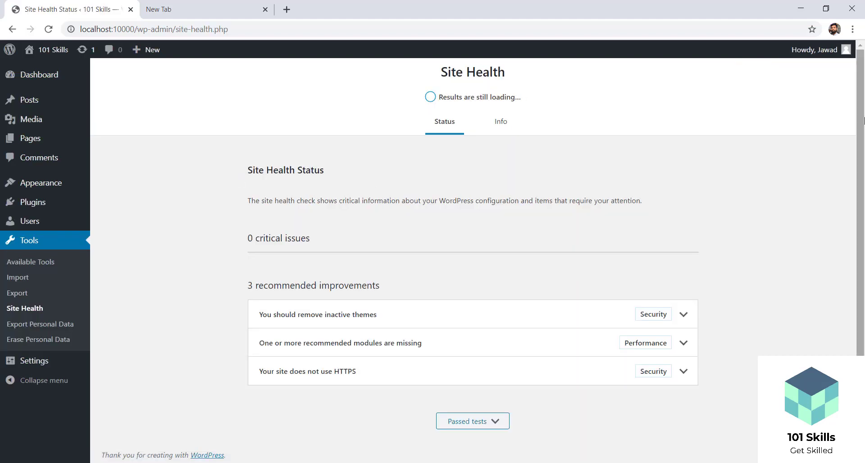
left_click_drag(864, 120, 864, 156)
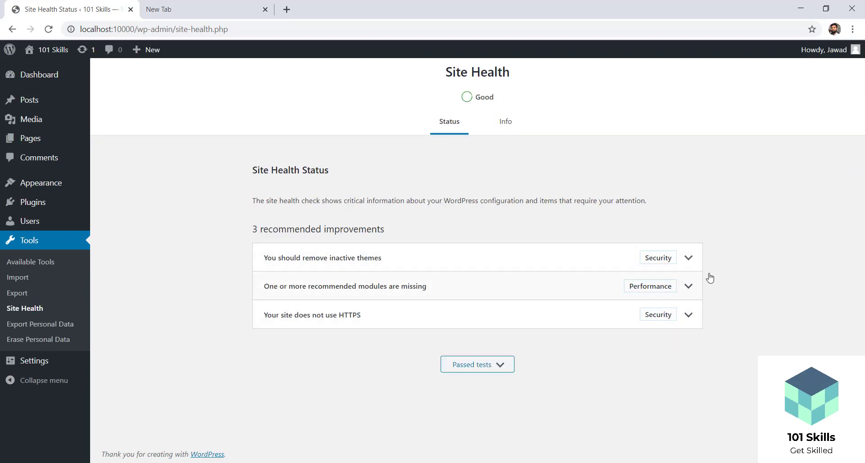
Step: Expand and collapse the recommended improvements on inactive themes, missing modules and HTTPS to read their details
left_click(689, 258)
left_click(690, 259)
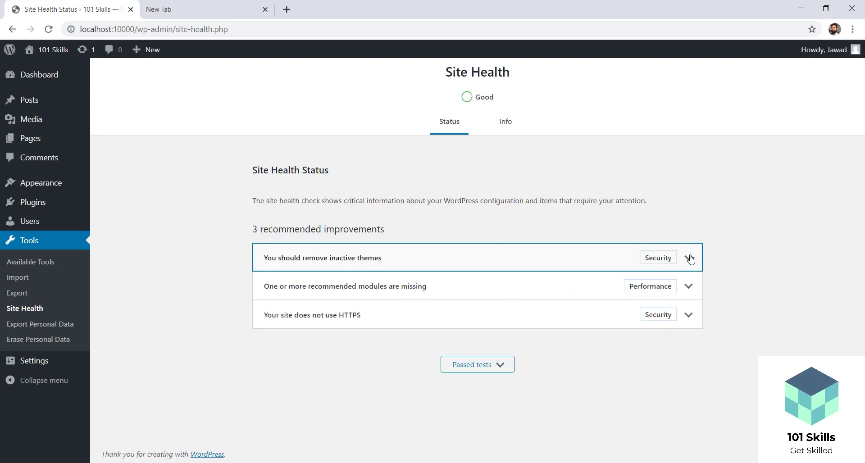
left_click(688, 286)
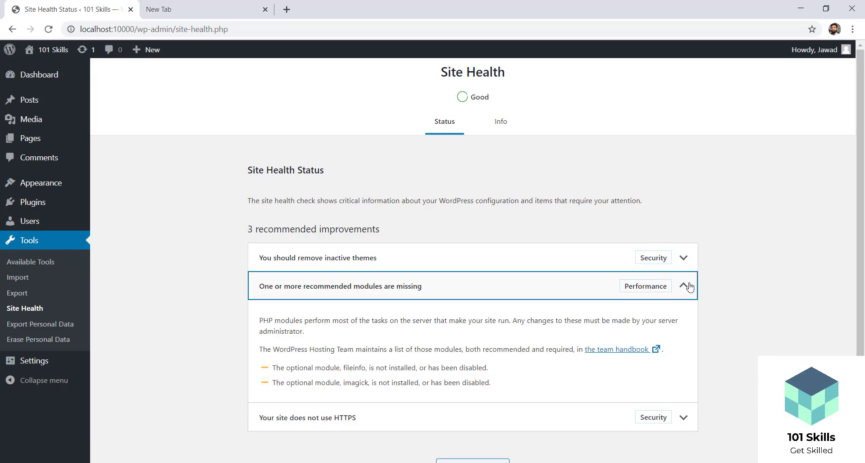
left_click(689, 286)
left_click(690, 316)
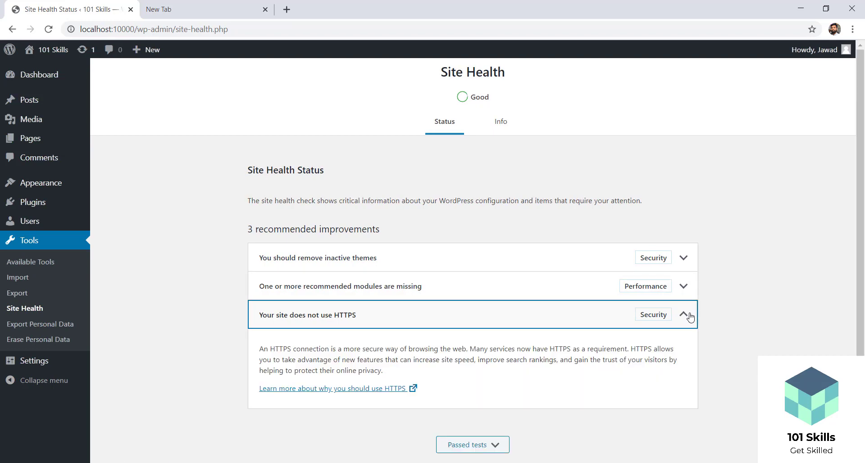
left_click(690, 317)
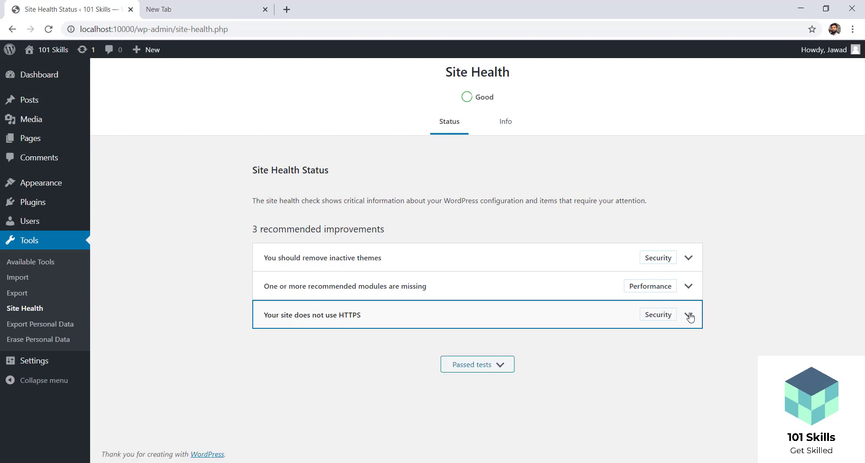
left_click(737, 265)
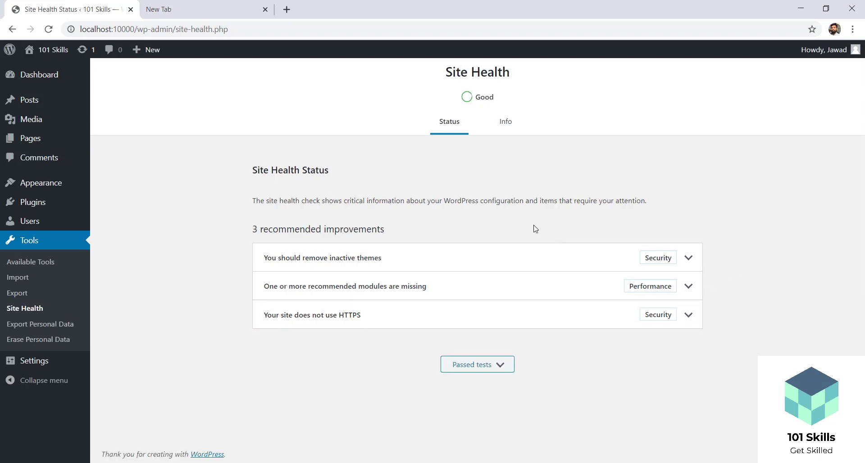
Step: Load the website trixo.co.uk in the second browser tab
left_click(184, 2)
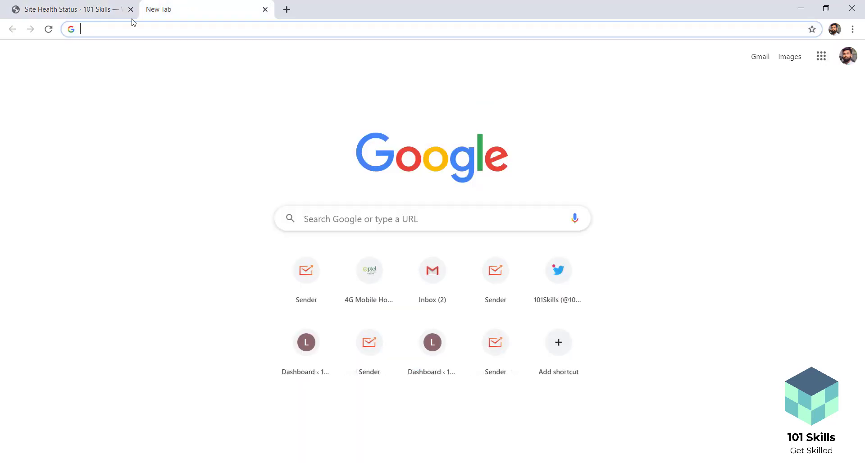
type("tri")
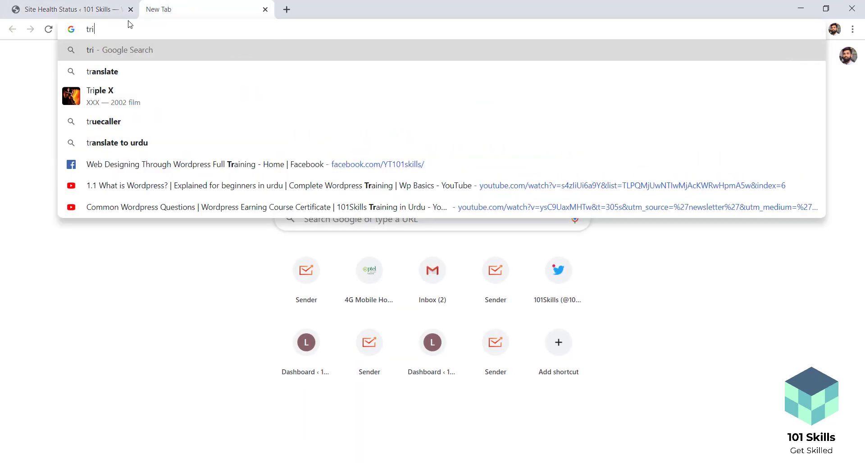
type("xo.co.uk")
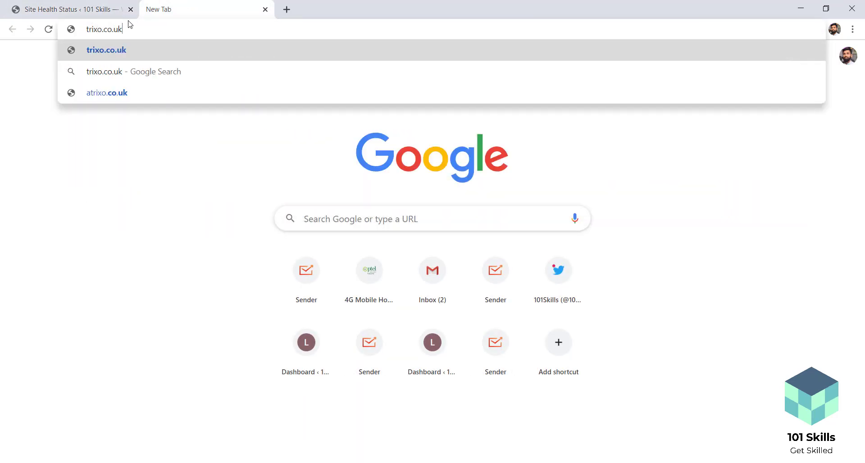
key("Return")
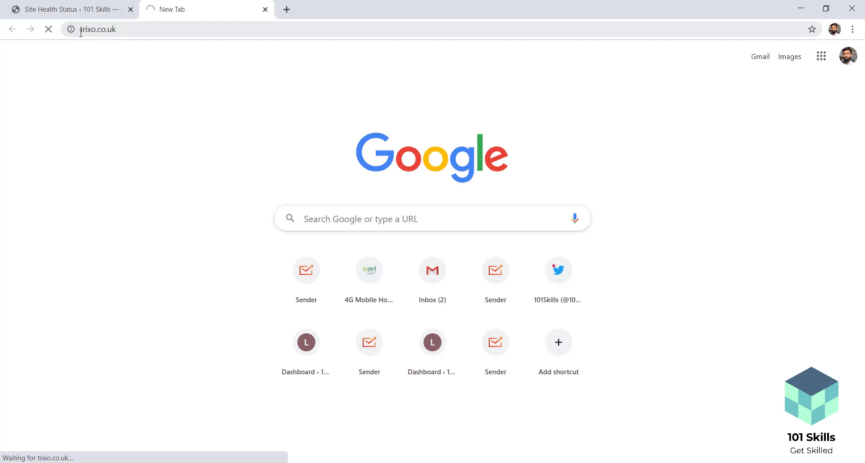
Step: Check the https prefix in the trixo.co.uk address and open the site's security certificate information
left_click(83, 33)
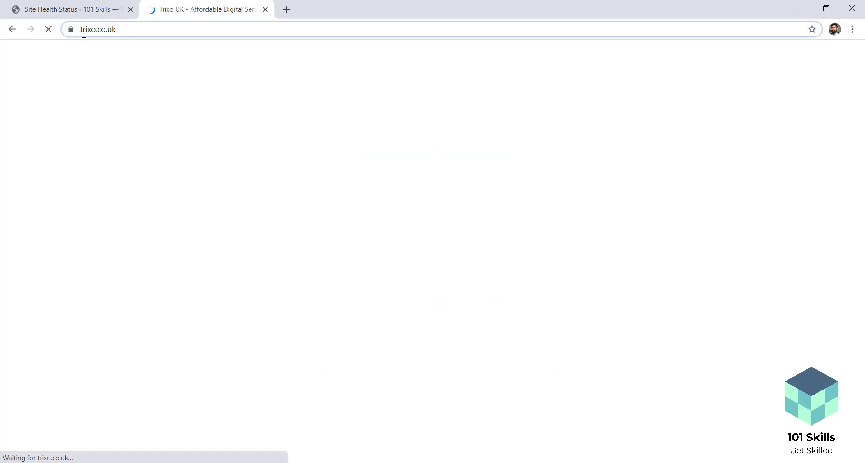
left_click(84, 33)
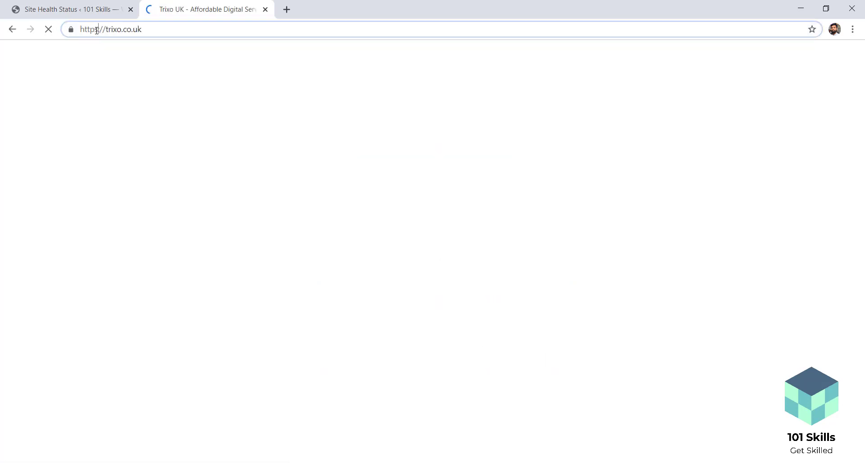
left_click_drag(96, 30, 80, 30)
left_click(99, 30)
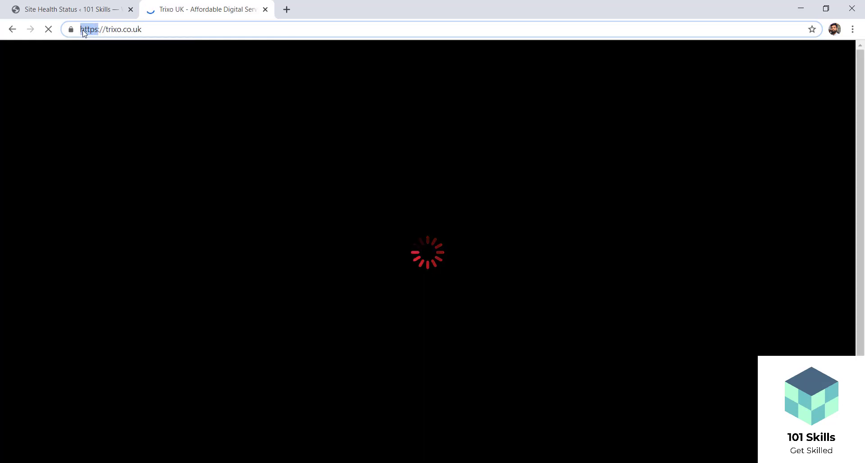
left_click(83, 31)
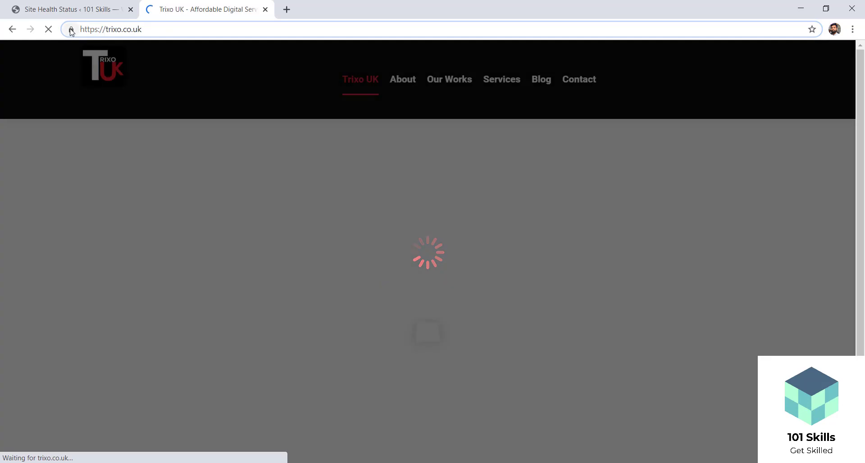
left_click(71, 30)
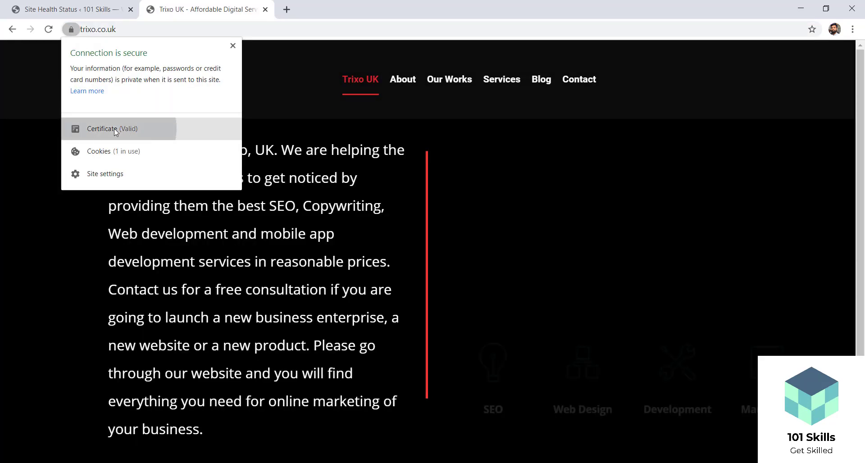
left_click(114, 128)
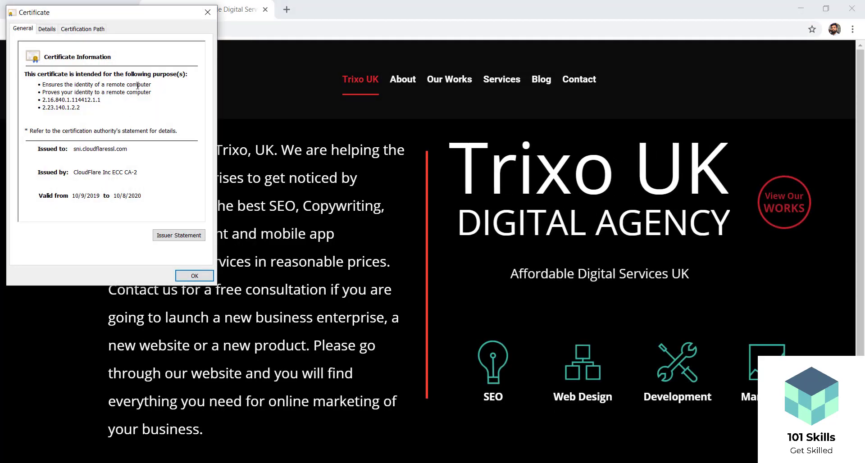
Step: Close the certificate window and the trixo.co.uk tab, and return from Site Health to the WordPress dashboard
left_click(124, 152)
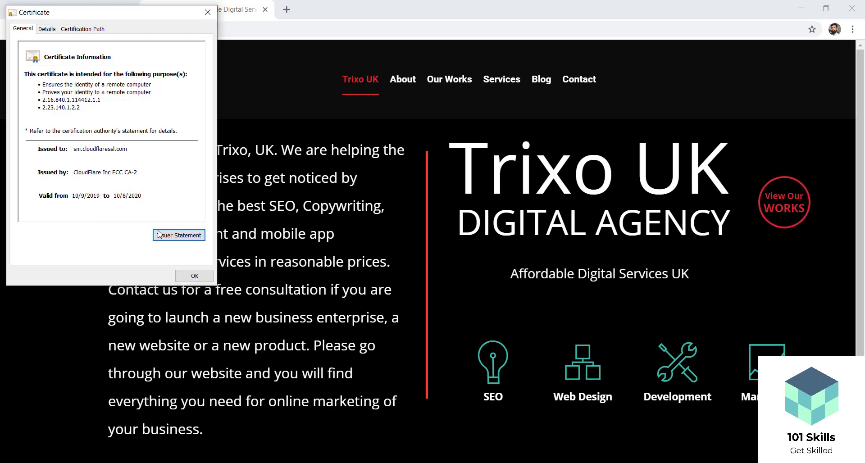
left_click(198, 275)
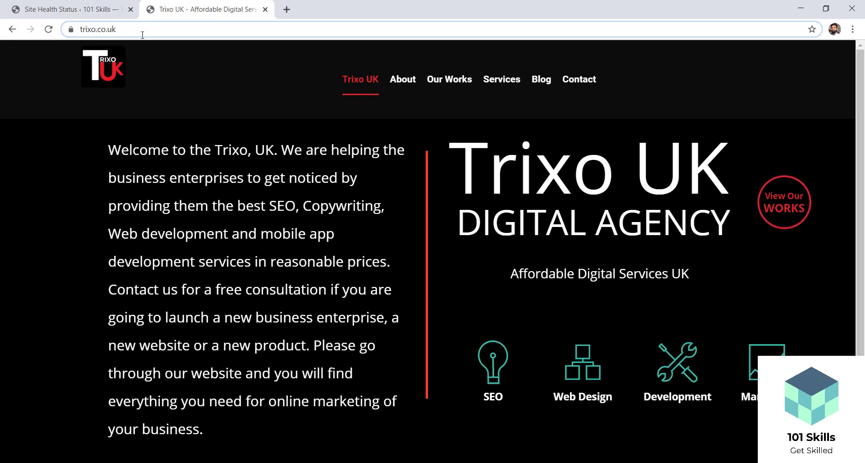
left_click(266, 10)
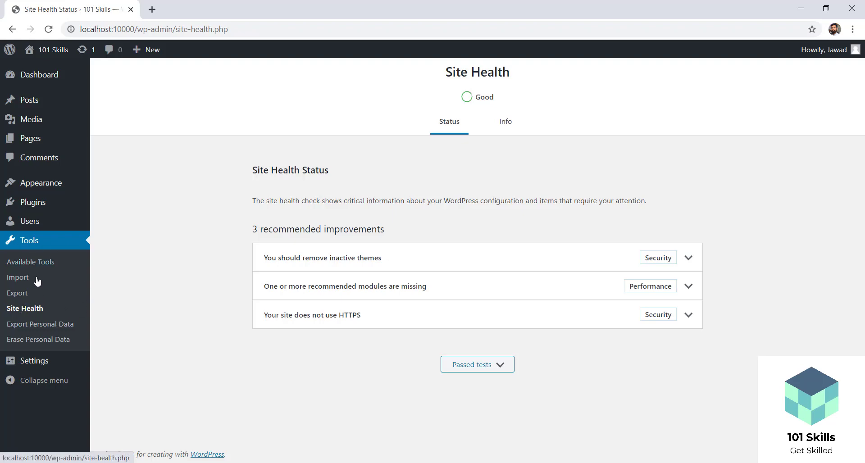
left_click(12, 30)
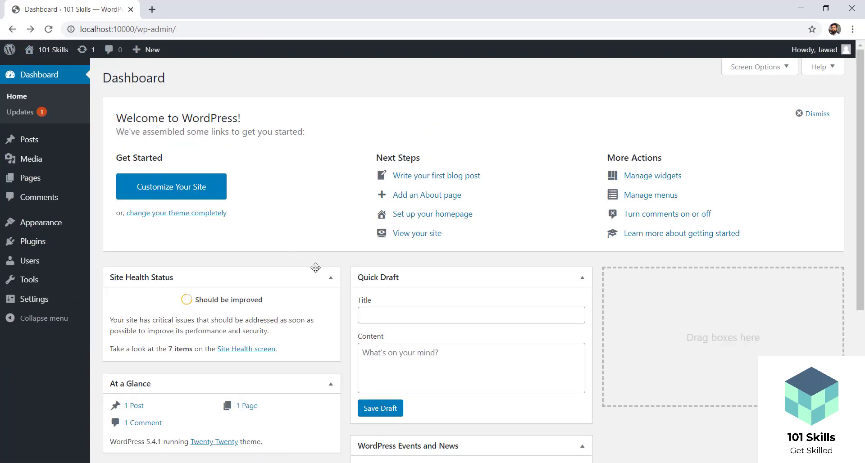
Step: Toggle the Site Health Status widget and leave it collapsed, and collapse and re-expand the Quick Draft widget
left_click(332, 284)
left_click(331, 284)
left_click(332, 285)
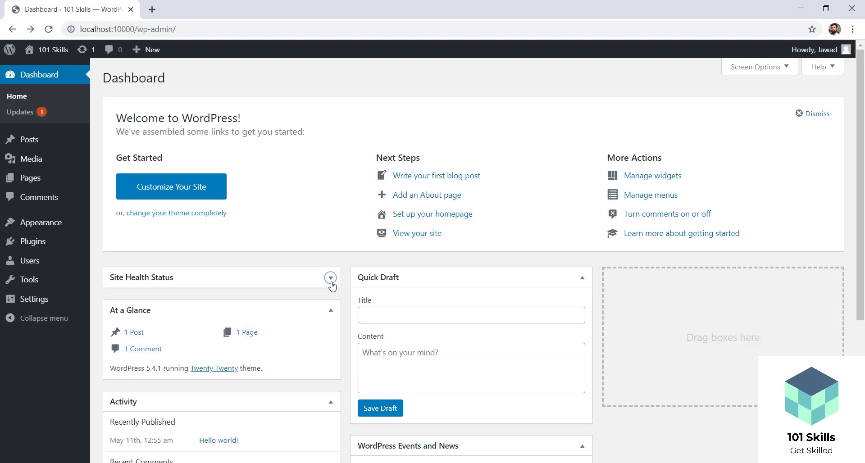
left_click(331, 285)
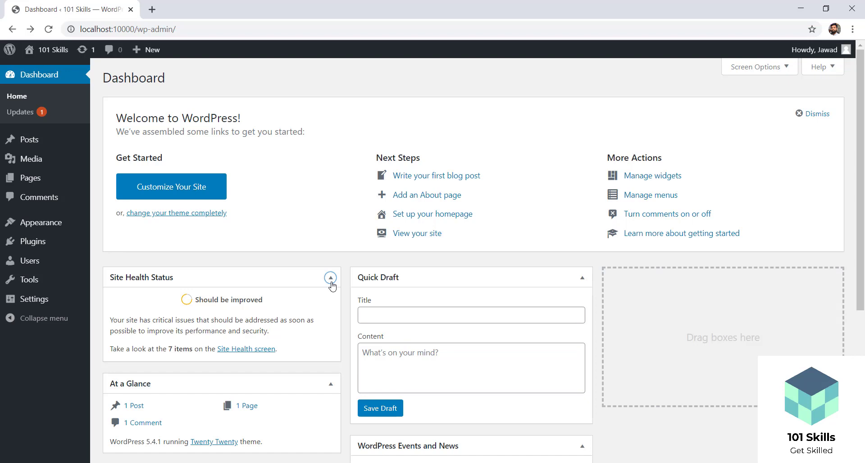
left_click(332, 285)
left_click(583, 278)
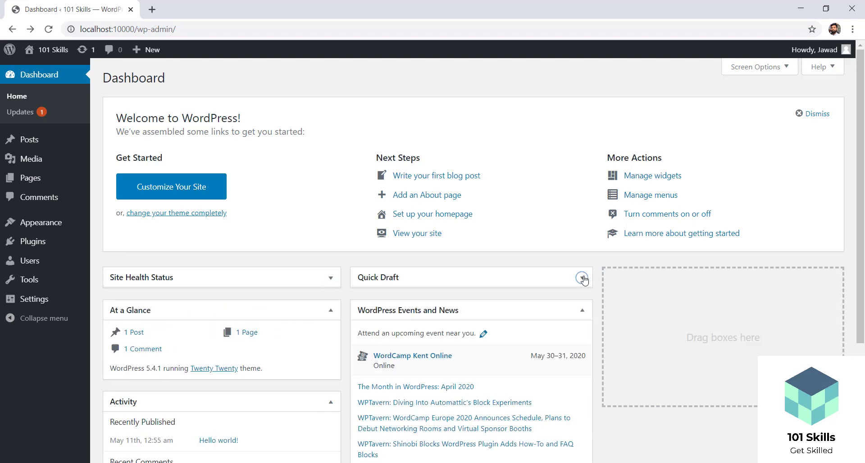
left_click(582, 278)
Step: Fill in a Quick Draft with the title "I'll post you later" and the content "hjhj jgfhj g mjgh hh"
left_click_drag(861, 161, 862, 228)
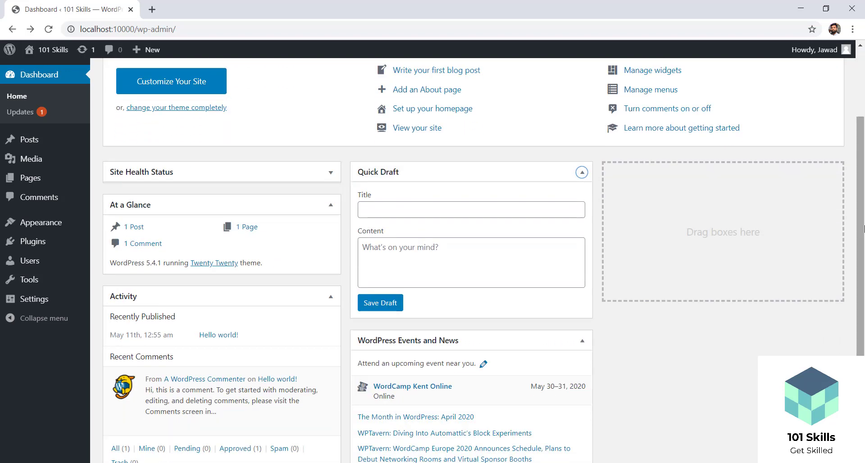
left_click(395, 210)
left_click(400, 247)
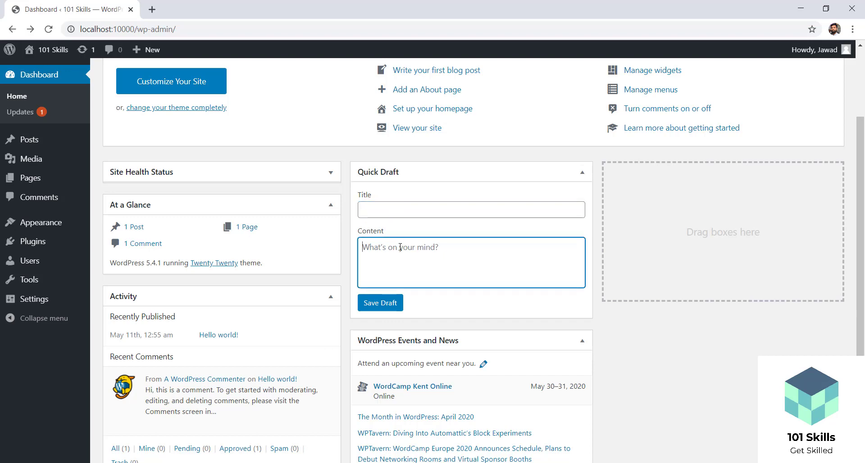
left_click(381, 202)
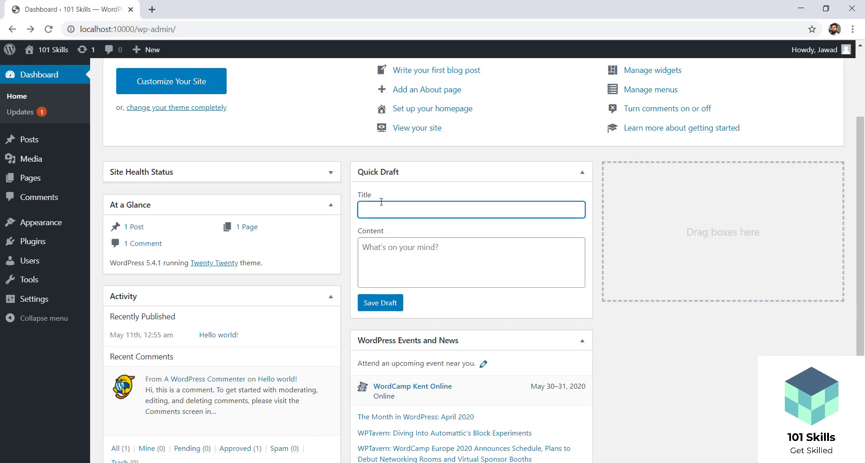
type("I'll post you later")
left_click(427, 248)
type("hjhj jgfhj g mjgh hh")
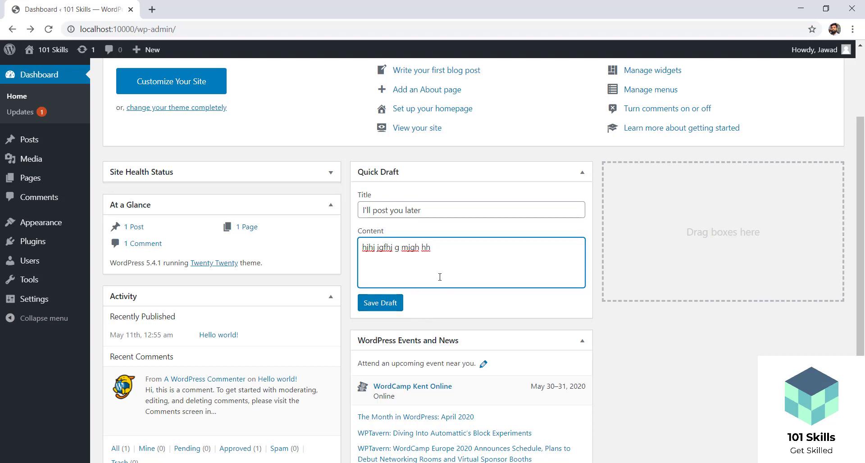
Step: Clear both the content and the title of the unsaved Quick Draft
key("ctrl+a")
key("BackSpace")
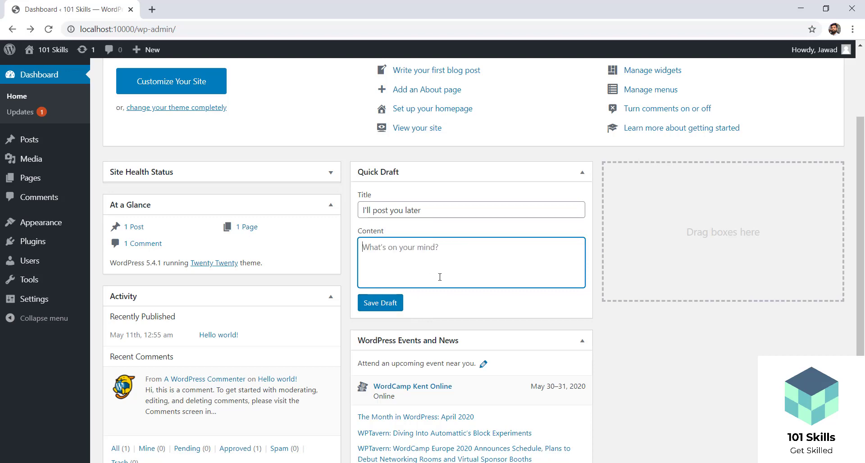
left_click(430, 212)
key("ctrl+a")
key("BackSpace")
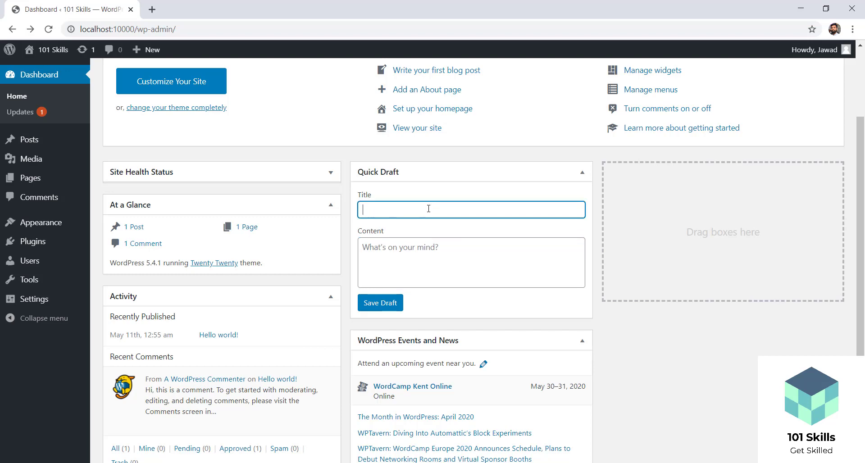
left_click(634, 370)
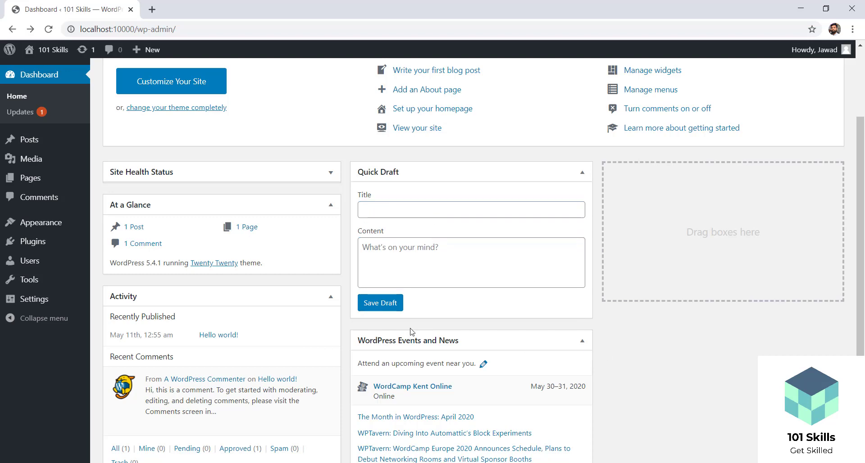
Step: Collapse and re-expand the Activity widget and examine its recently published "Hello world!" post
scroll(809, 241, "down", 2)
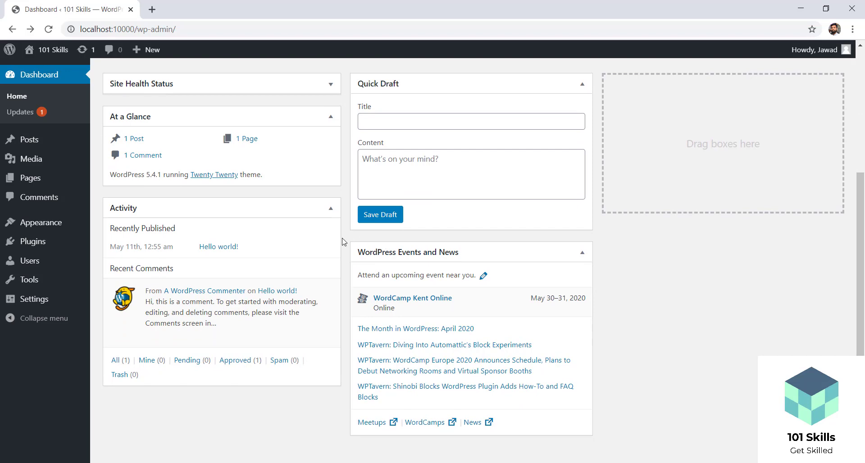
left_click(331, 211)
left_click(331, 211)
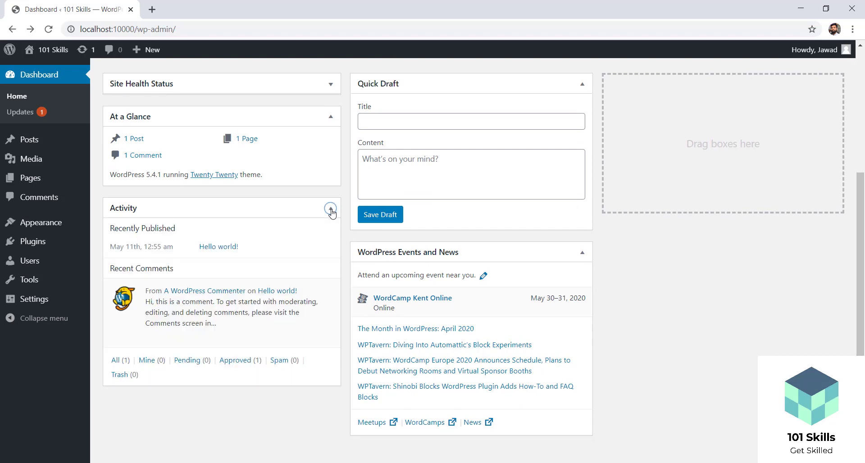
left_click_drag(115, 228, 252, 251)
left_click(198, 229)
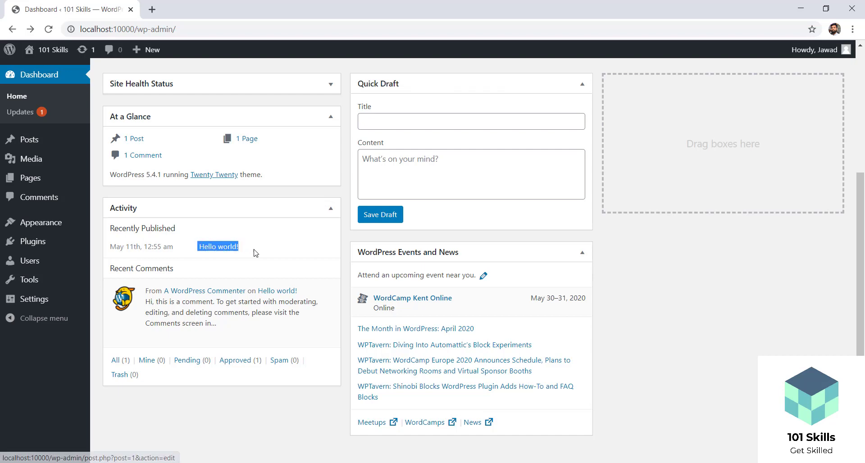
left_click(255, 253)
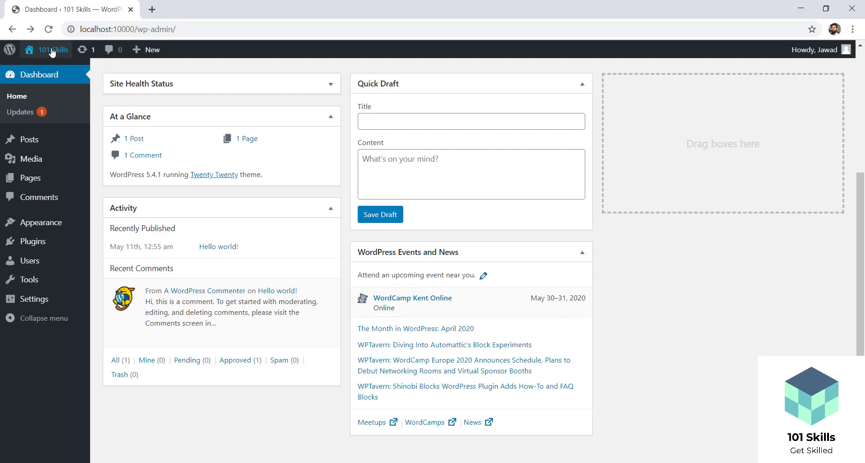
Step: Visit the 101 Skills site in a new browser tab and open its "Hello world!" post
mouse_move(51, 53)
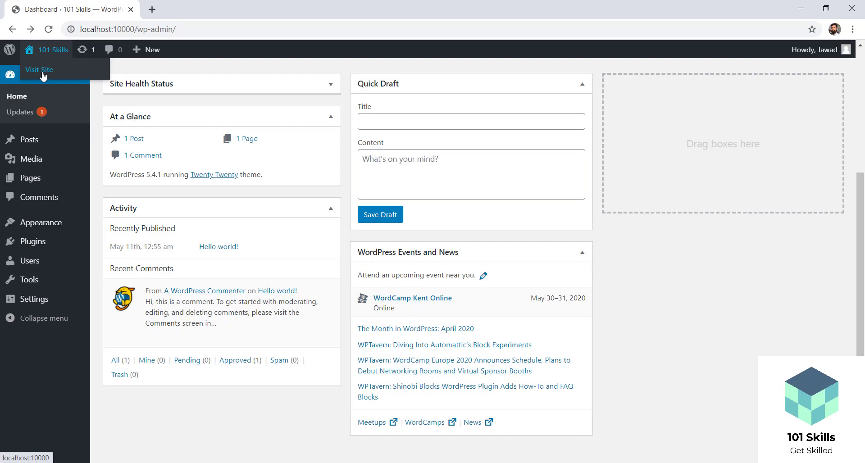
middle_click(43, 73)
left_click(184, 7)
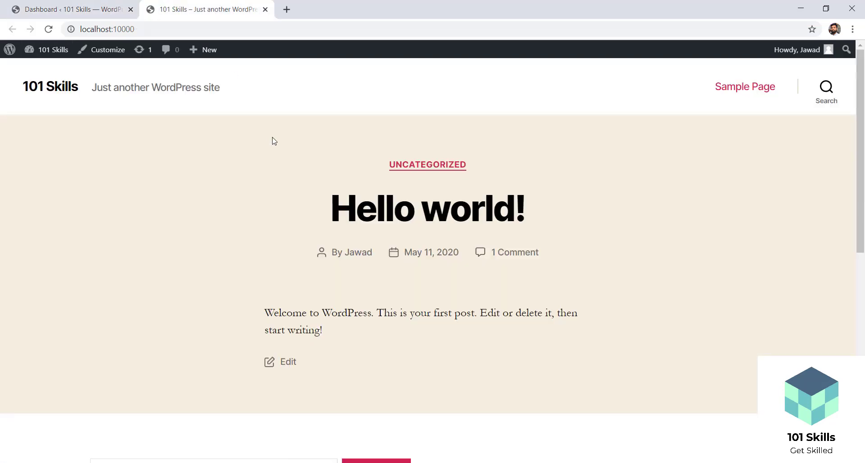
left_click_drag(316, 210, 533, 221)
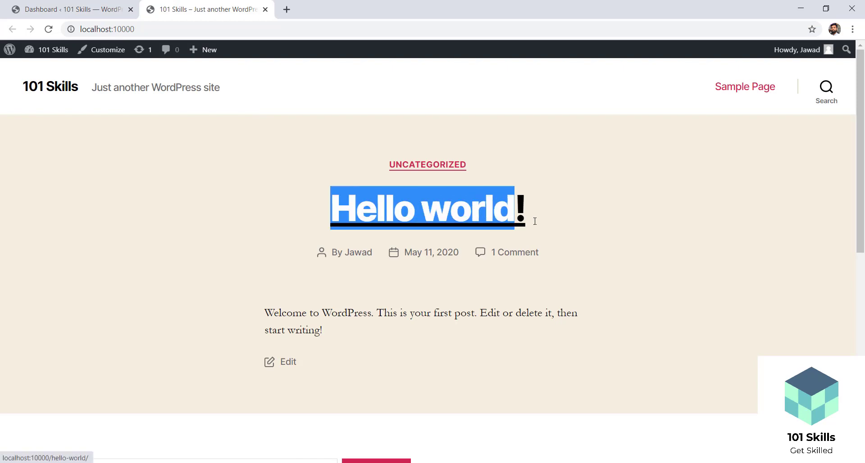
left_click(568, 230)
left_click(449, 222)
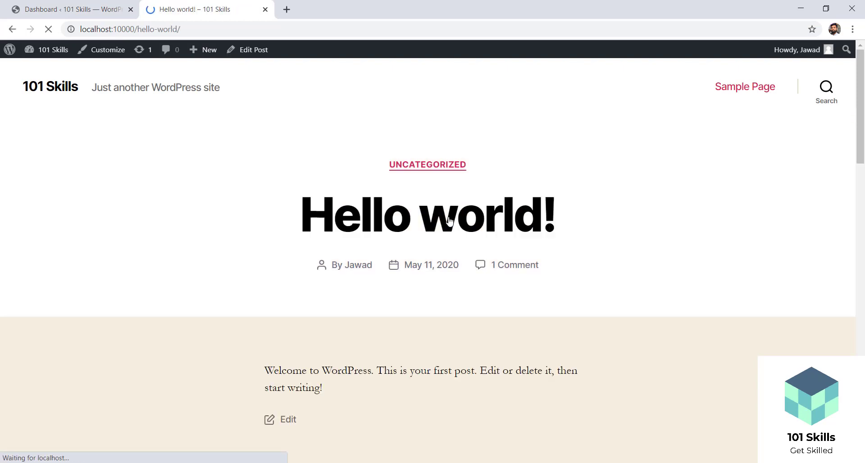
Step: Compare the recent comment in the dashboard's Activity widget with the comments section of the "Hello world!" post
left_click(81, 4)
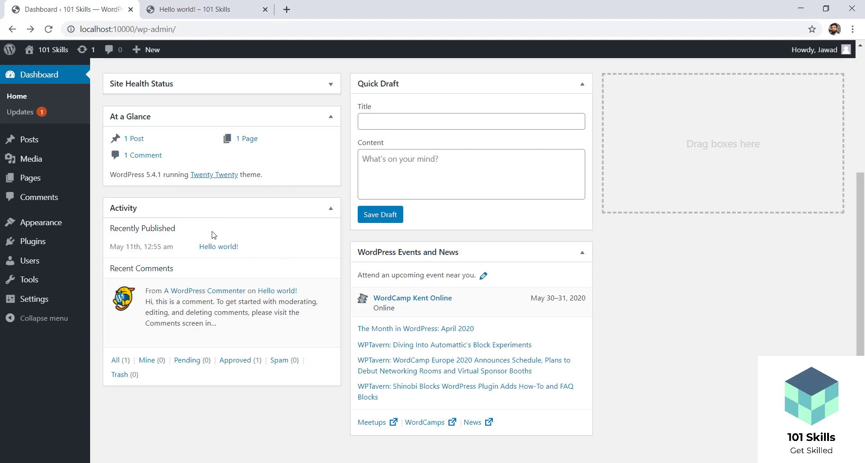
mouse_move(237, 336)
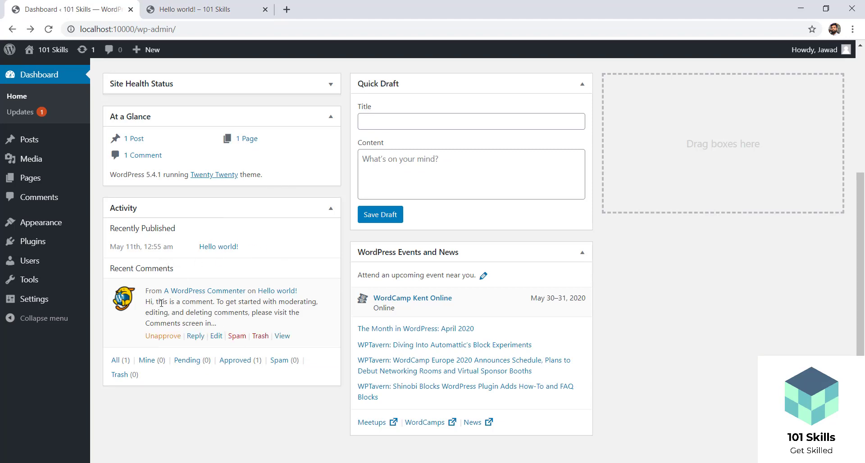
left_click(235, 322)
left_click(172, 5)
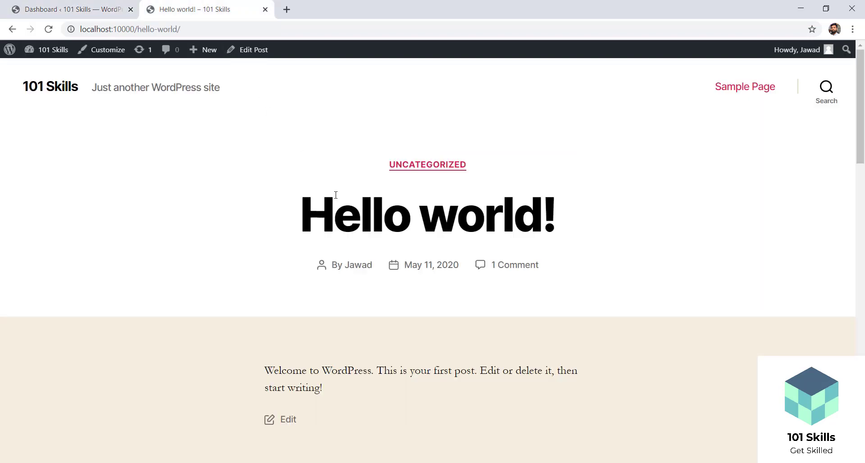
left_click(516, 268)
scroll(516, 273, "down", 3)
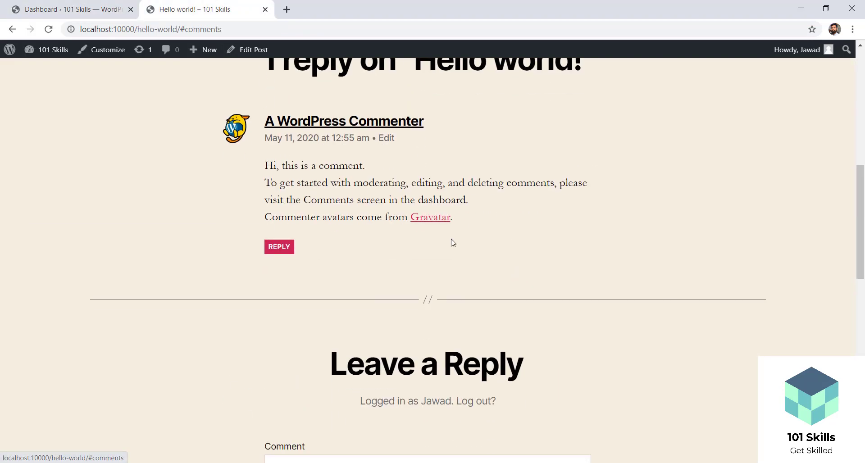
left_click(68, 9)
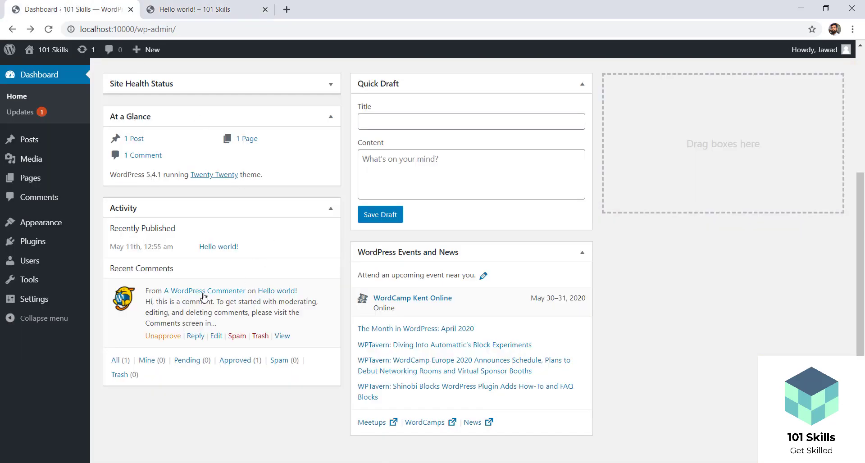
left_click(220, 5)
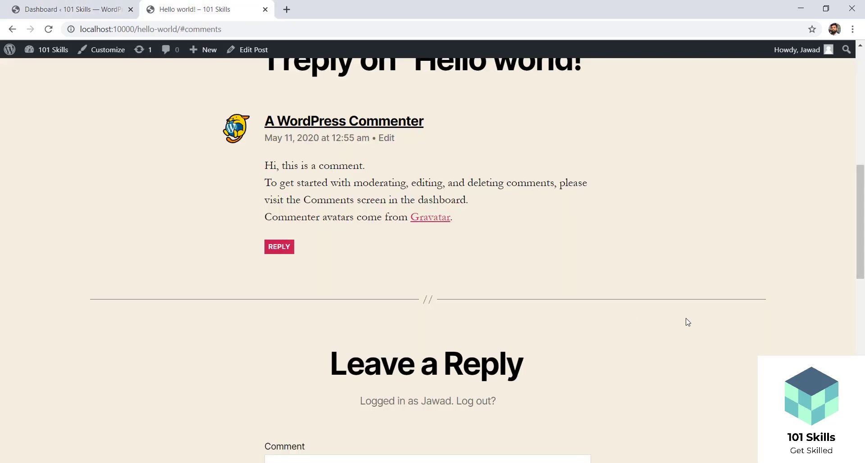
Step: Post the reply "Hi it's my new comment" on the "Hello world!" post
left_click_drag(860, 232, 862, 314)
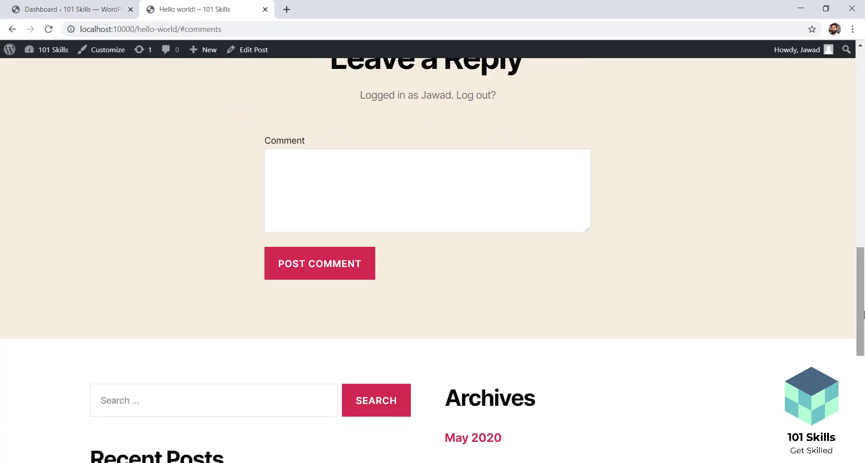
left_click(391, 199)
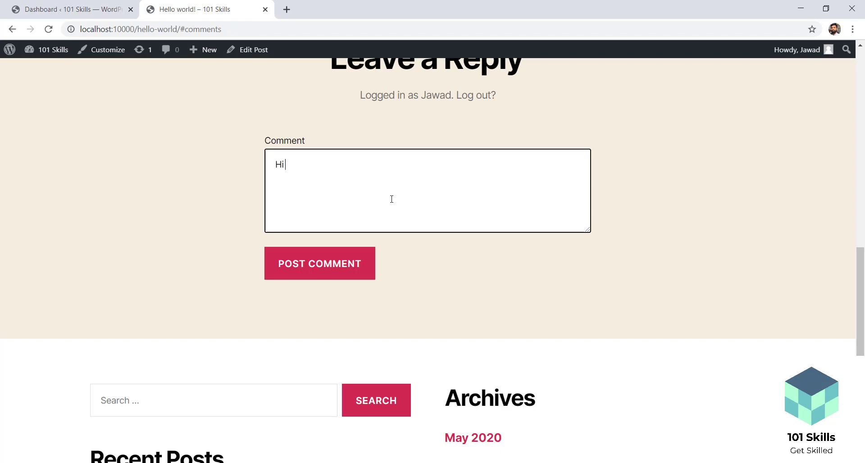
type("Hi it's myne")
key("BackSpace")
key("BackSpace")
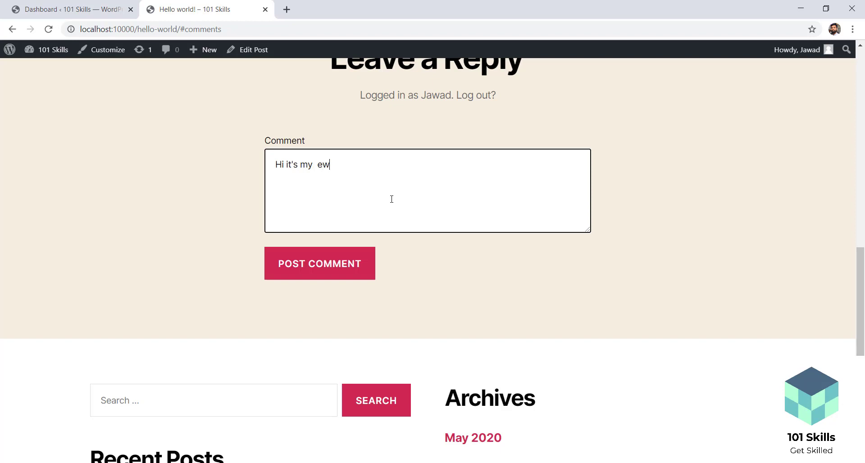
type("new comment")
left_click(338, 264)
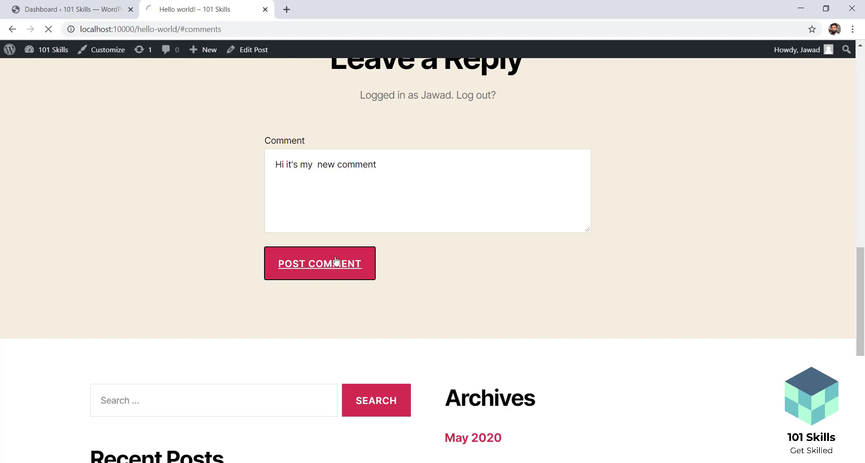
Step: Reload the WordPress dashboard and check the new comment and its moderation options in the Activity widget
left_click(68, 9)
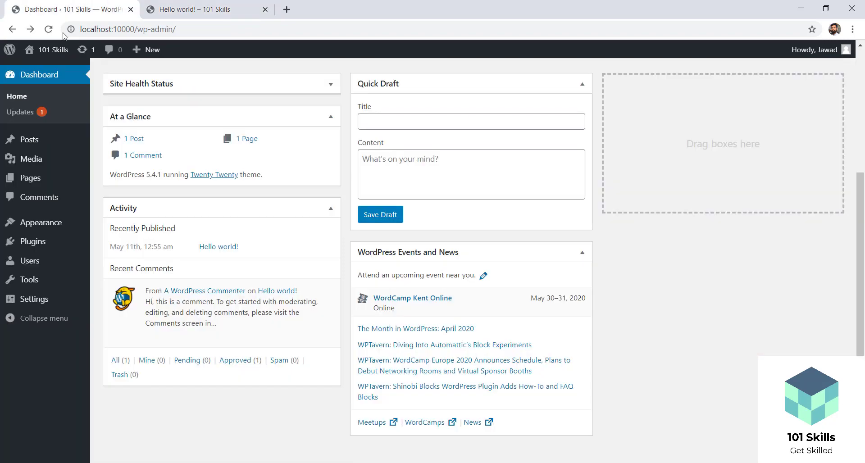
left_click(49, 28)
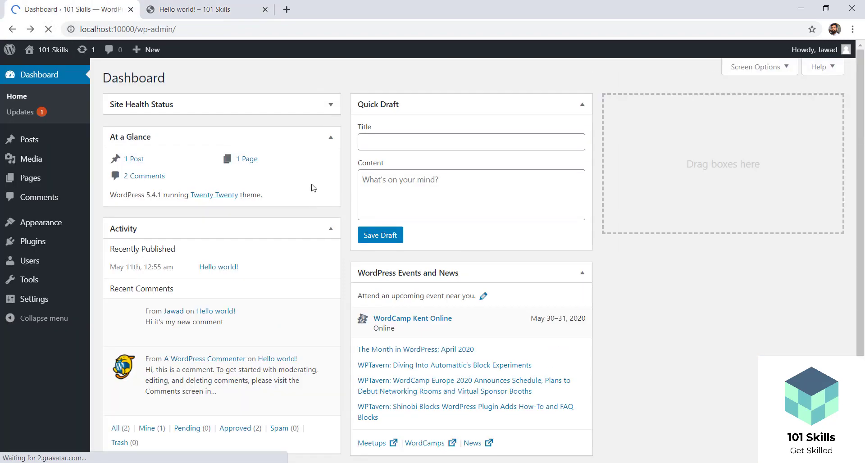
scroll(312, 187, "down", 1)
mouse_move(168, 277)
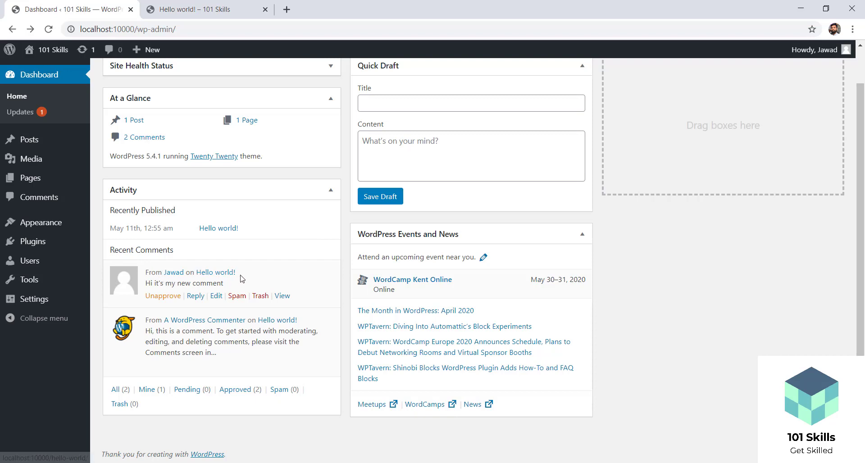
Step: Compare the "Hi it's my new comment" entry in the Activity widget with the comment on the "Hello world!" post
left_click_drag(244, 282, 147, 289)
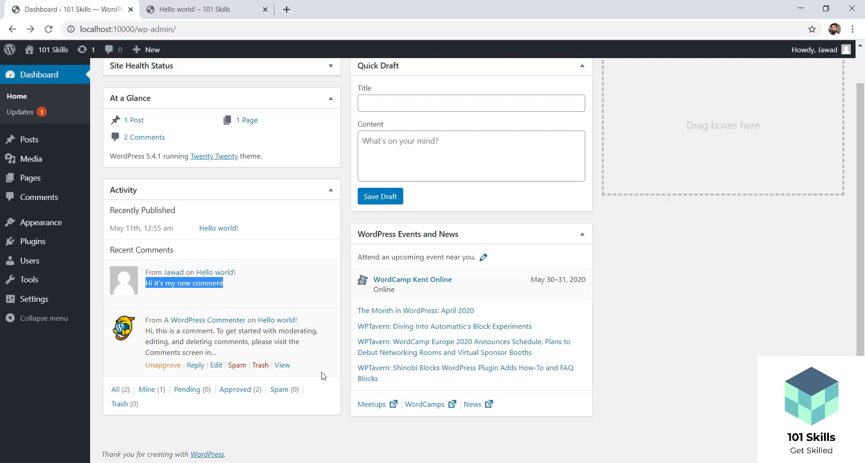
left_click(333, 429)
left_click(252, 10)
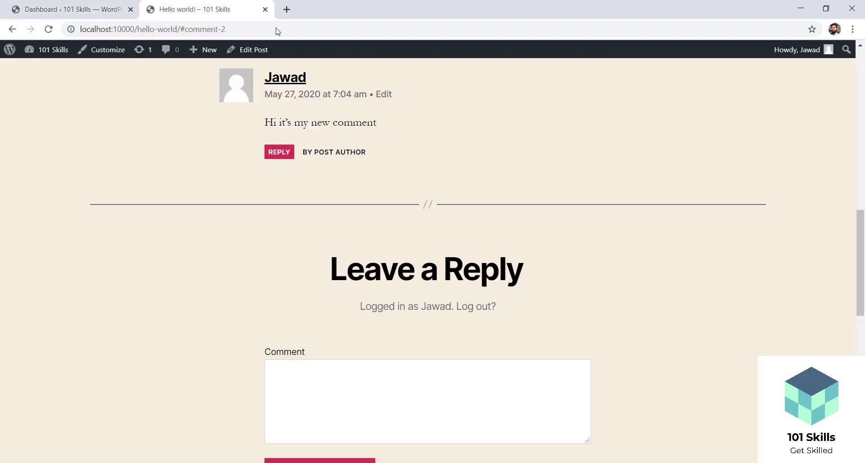
scroll(861, 270, "up", 2)
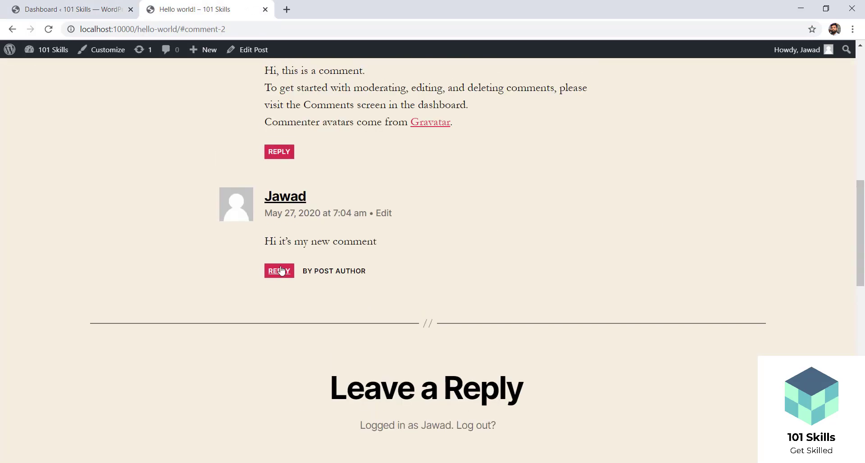
left_click_drag(265, 241, 390, 241)
left_click(391, 241)
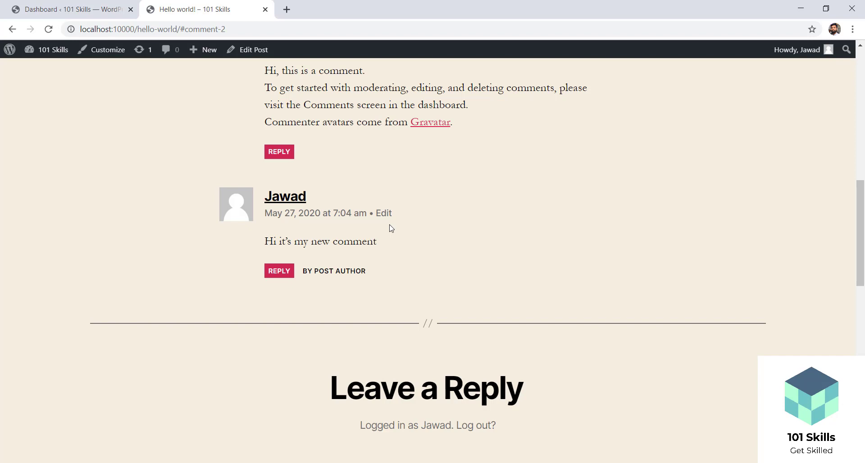
left_click(108, 2)
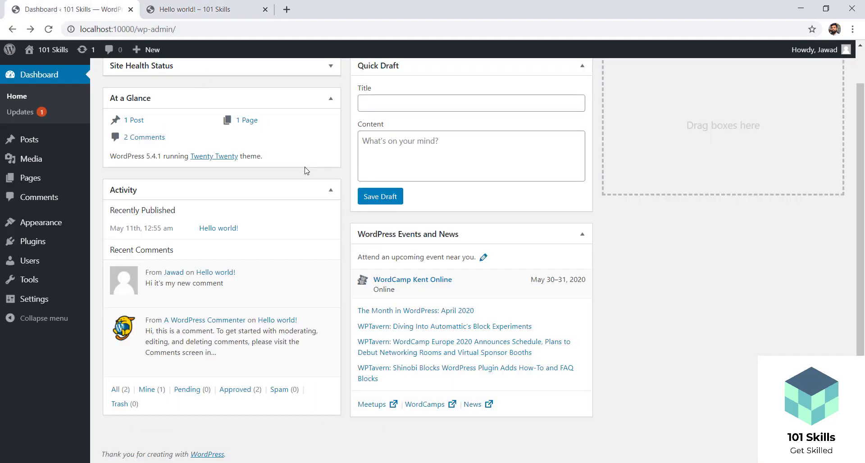
Step: Collapse and re-expand the Activity widget and the WordPress Events and News widget
left_click(330, 190)
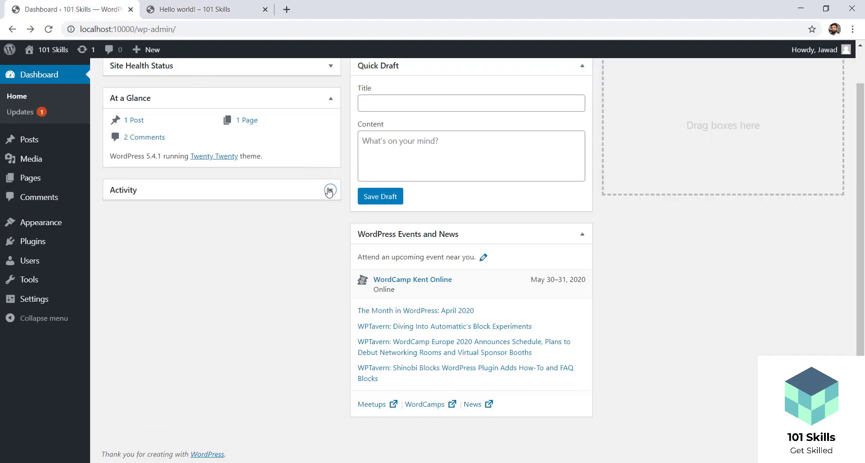
left_click(330, 190)
left_click(330, 190)
left_click(329, 190)
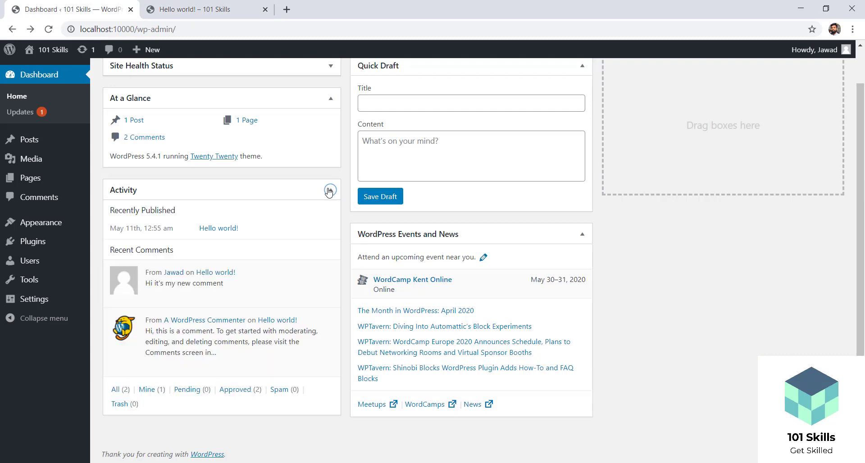
mouse_move(859, 378)
left_mouse_down()
mouse_move(860, 346)
mouse_move(859, 381)
left_mouse_up()
left_click(582, 235)
left_click(582, 235)
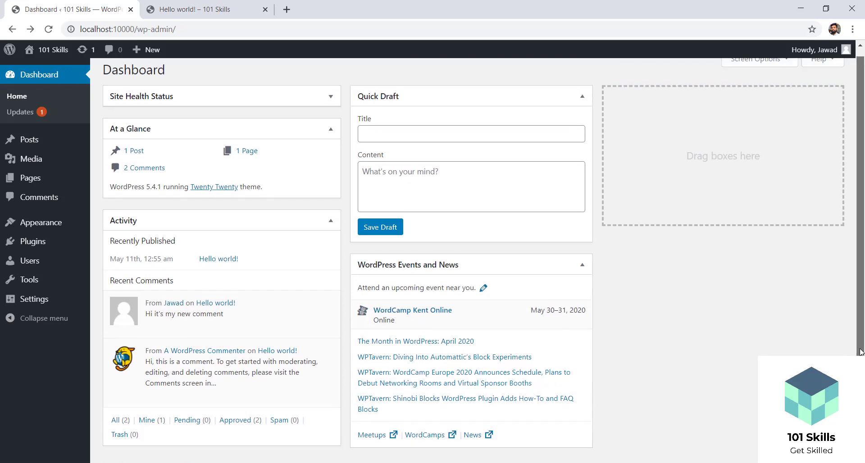
Step: Open the dashboard's Screen Options and preview the Welcome box, hiding it again
scroll(605, 276, "up", 1)
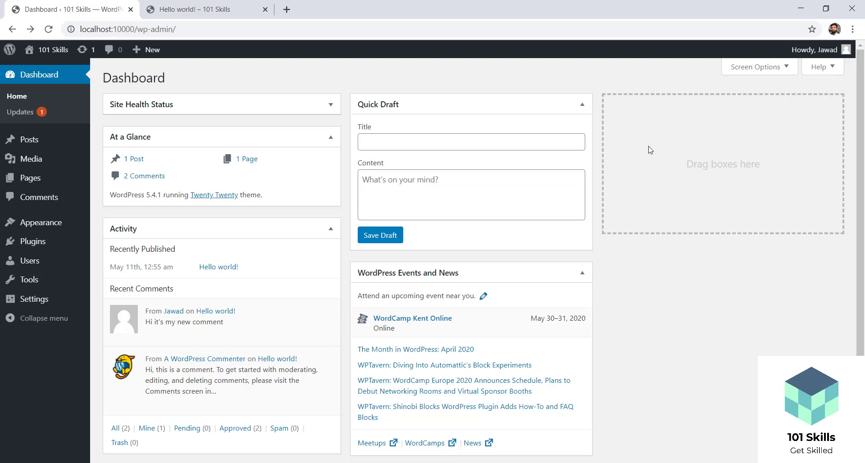
left_click(768, 68)
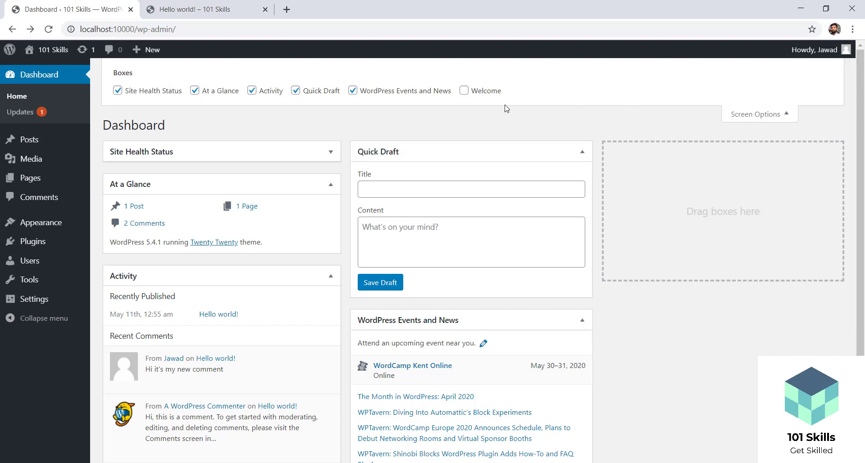
left_click(464, 91)
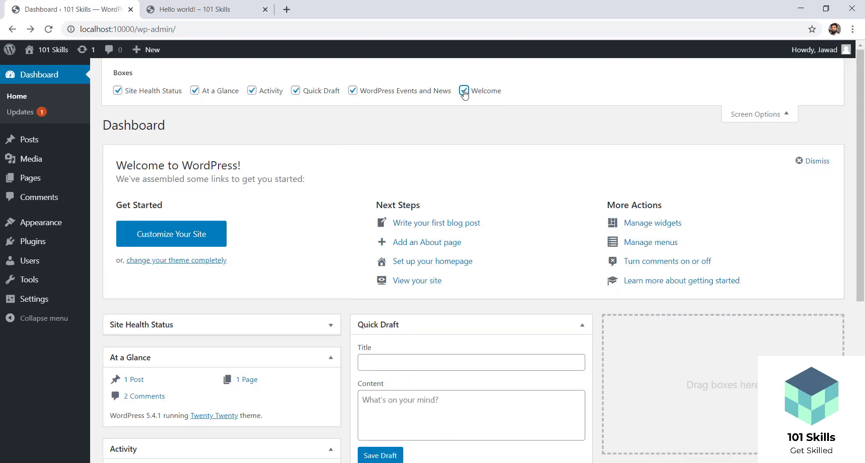
left_click(464, 92)
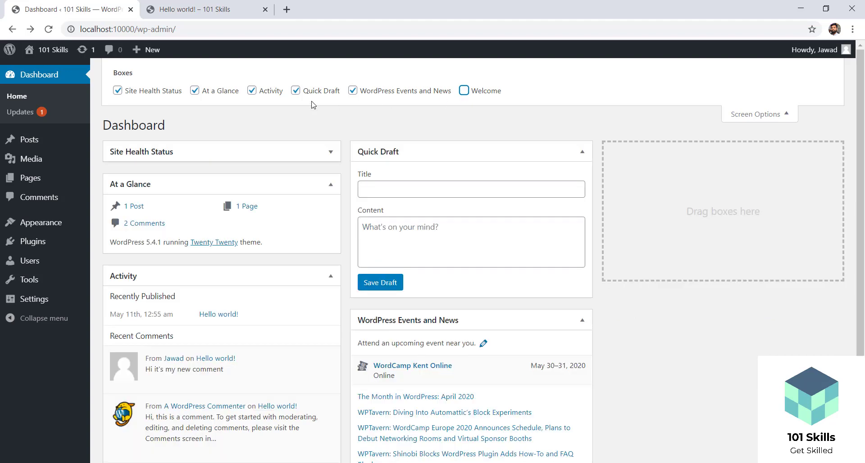
Step: Hide the Site Health Status and At a Glance boxes from the dashboard through Screen Options
left_click(118, 91)
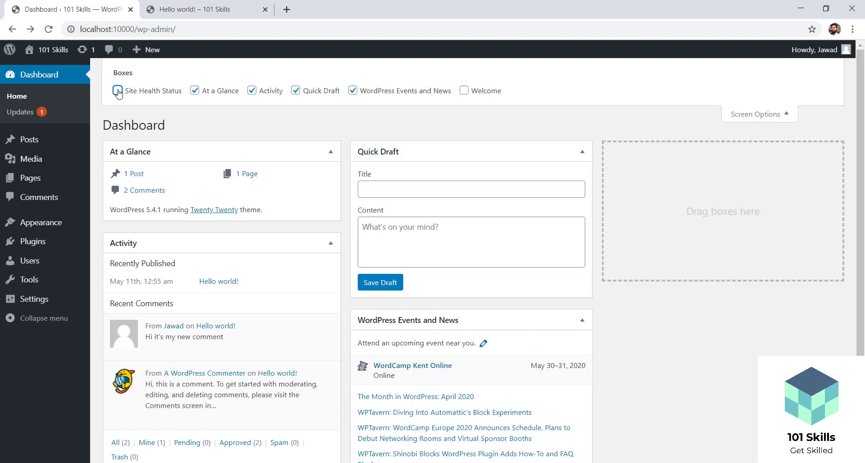
left_click(118, 92)
left_click(118, 91)
left_click(194, 92)
left_click(194, 91)
left_click(331, 152)
left_click(331, 152)
mouse_move(152, 172)
left_mouse_down()
mouse_move(121, 173)
mouse_move(159, 172)
left_mouse_up()
left_click(194, 90)
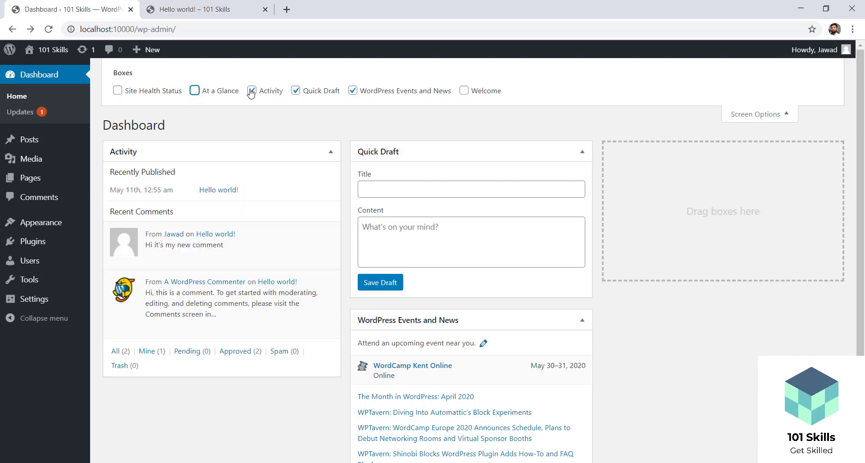
Step: Hide the Activity, Quick Draft and WordPress Events and News boxes as well
left_click(251, 91)
left_click(296, 91)
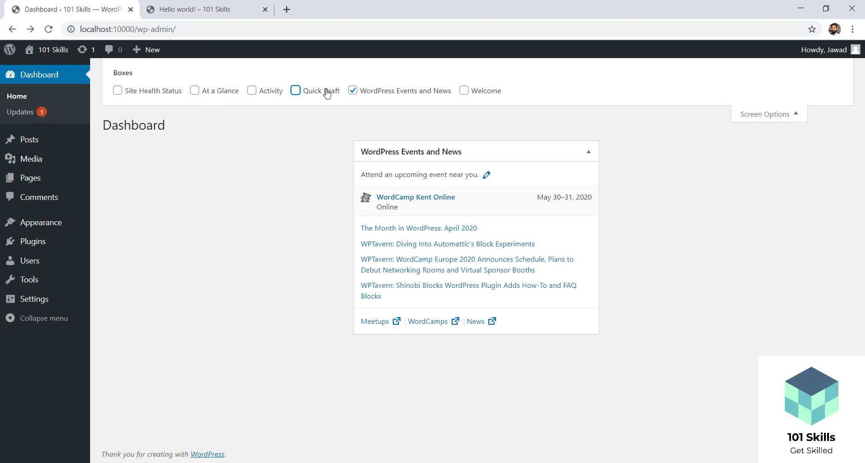
left_click(353, 90)
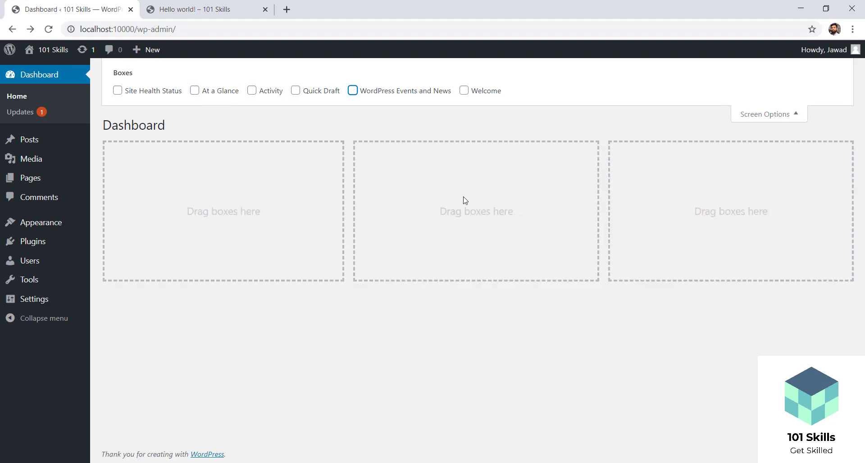
Step: Show the Quick Draft, Activity and At a Glance boxes on the dashboard again and close Screen Options
left_click(295, 90)
left_click(252, 91)
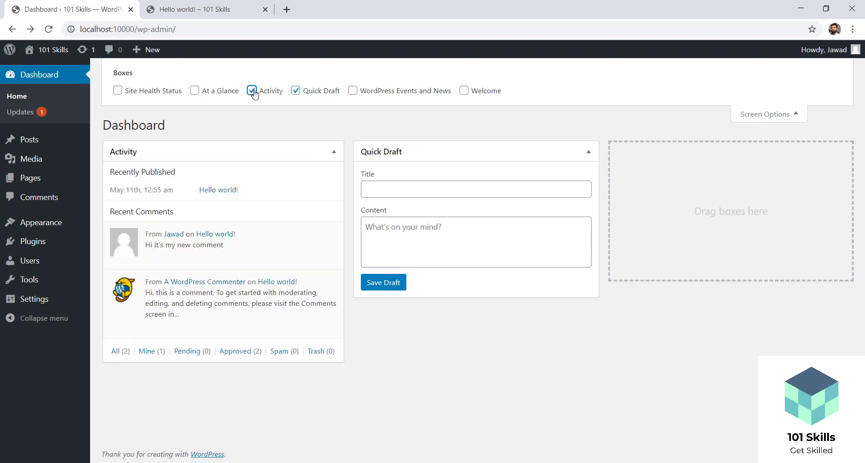
left_click(194, 90)
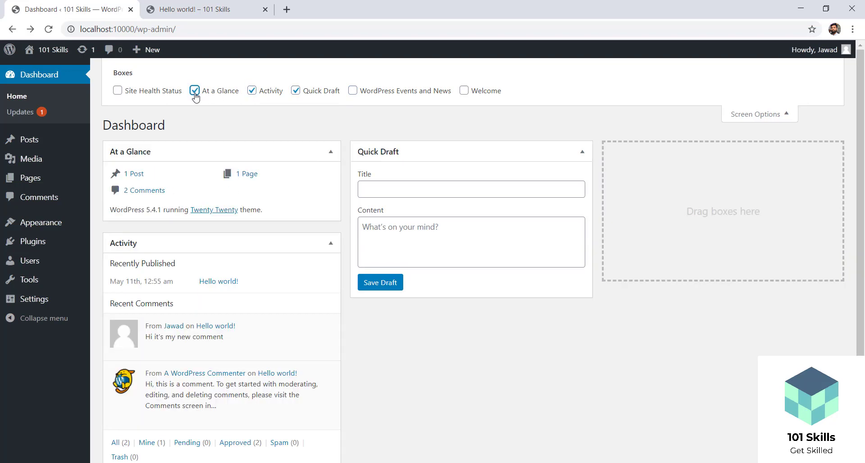
left_click(759, 118)
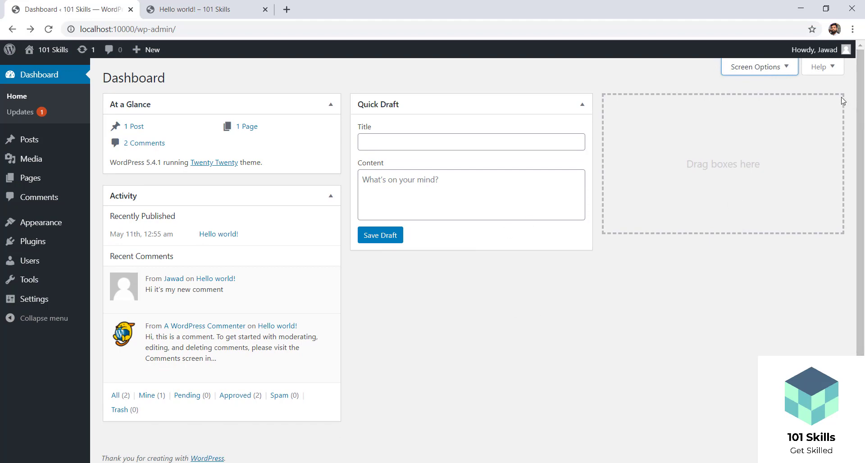
Step: Open the dashboard's Help and read through its Overview, Navigation, Layout and Content sections
left_click(820, 67)
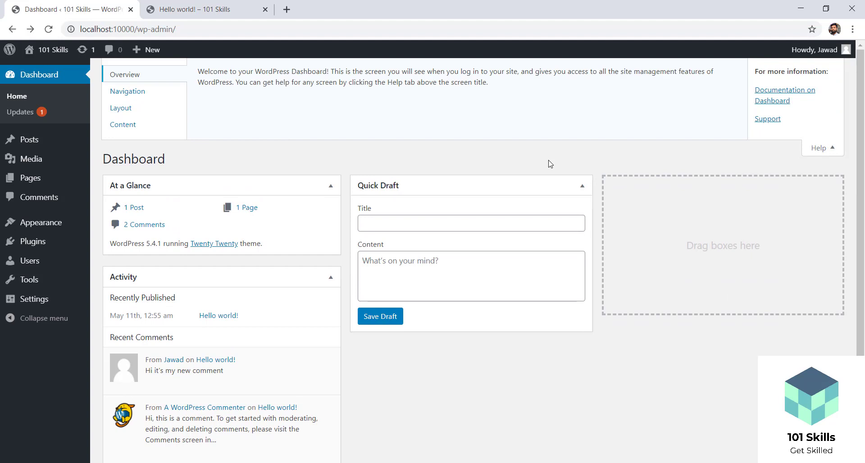
left_click(129, 93)
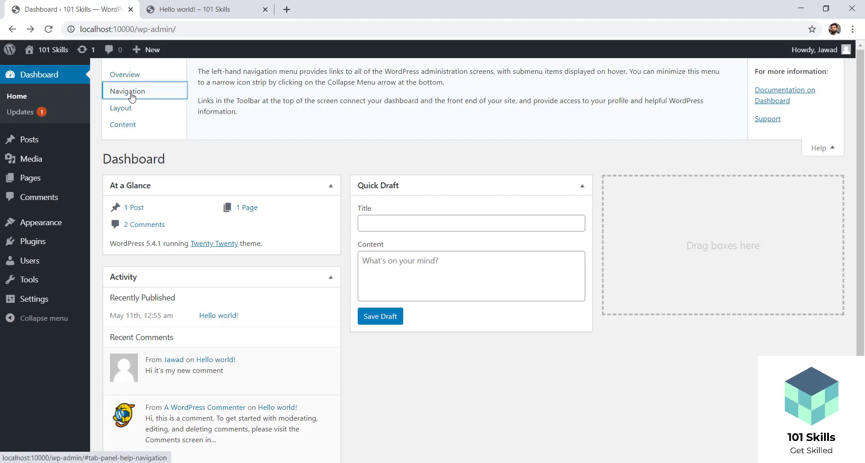
left_click(132, 108)
left_click(134, 124)
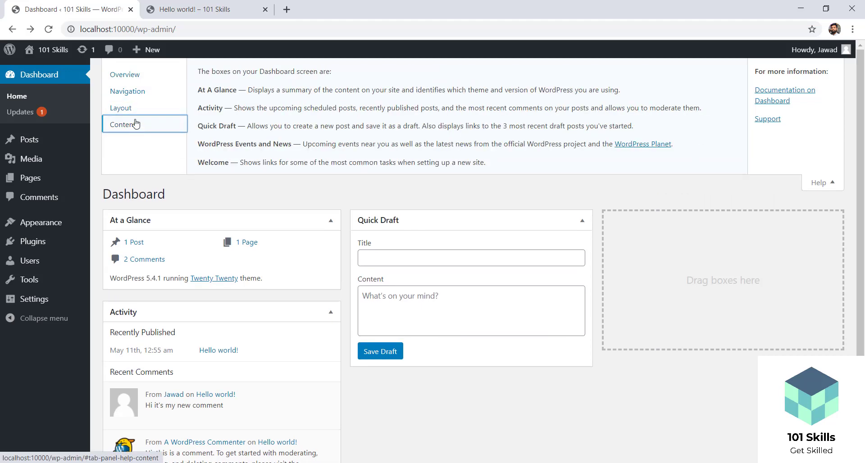
left_click(130, 111)
left_click(126, 92)
left_click(120, 78)
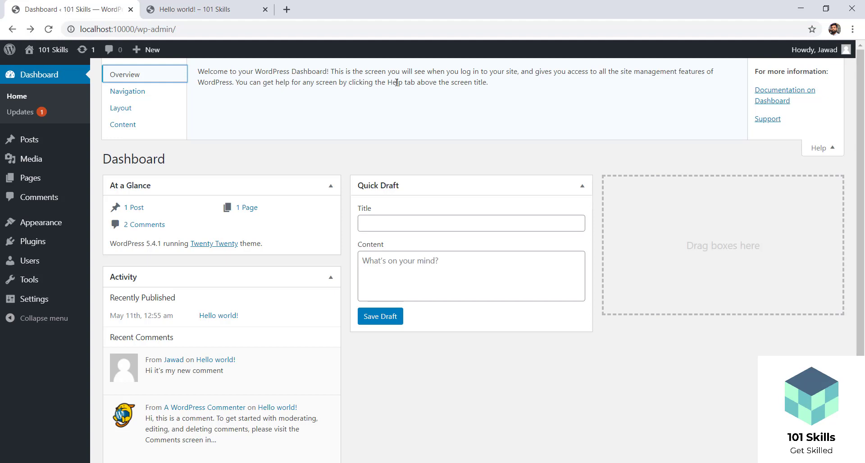
Step: Examine the "Dashboard Screen" article linked as Documentation on Dashboard, and return to the dashboard
left_click(775, 95)
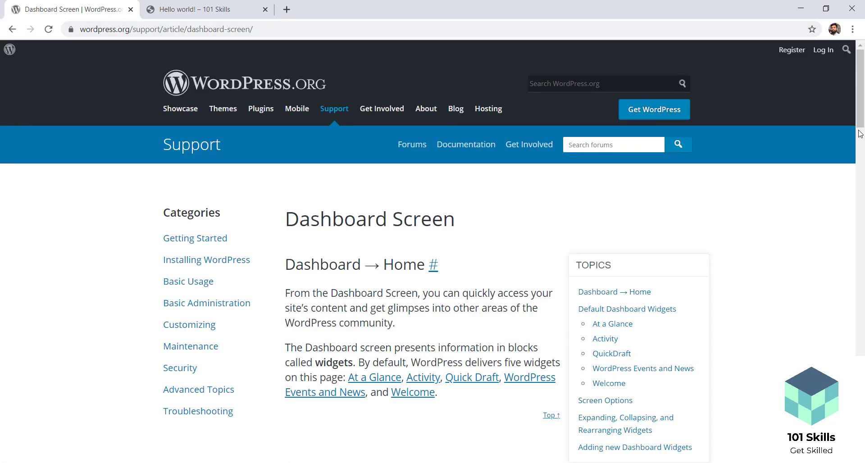
scroll(861, 129, "down", 2)
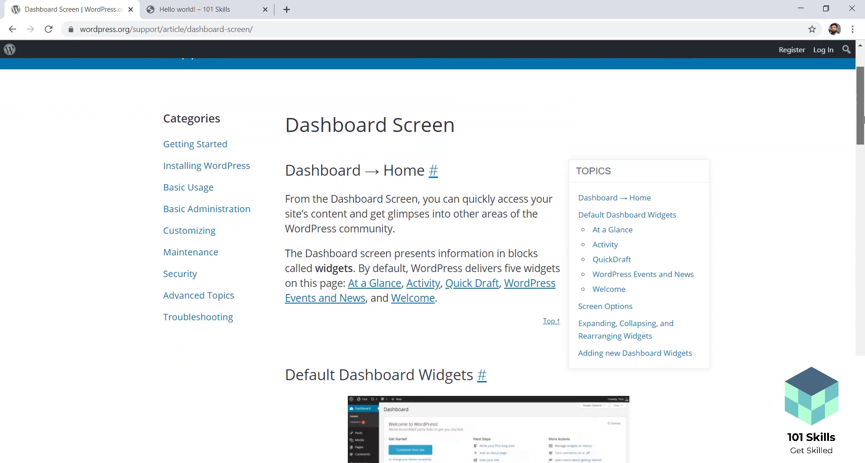
scroll(864, 119, "down", 2)
left_click_drag(864, 161, 864, 107)
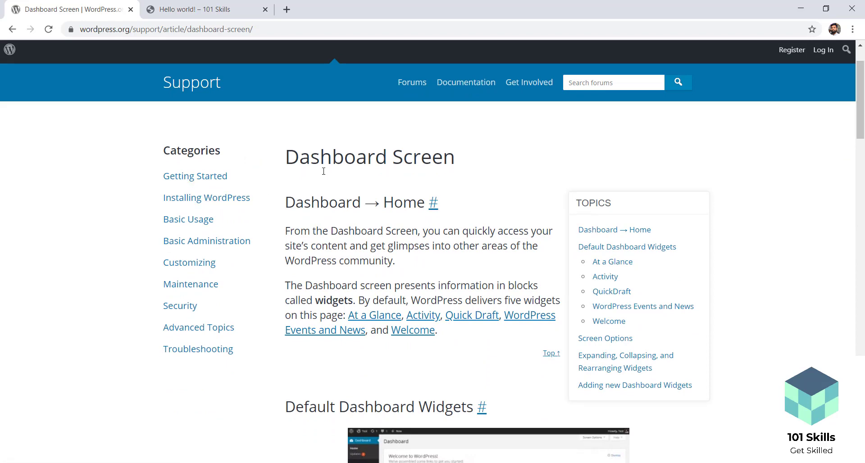
left_click_drag(275, 159, 475, 164)
left_click(476, 164)
left_click(12, 28)
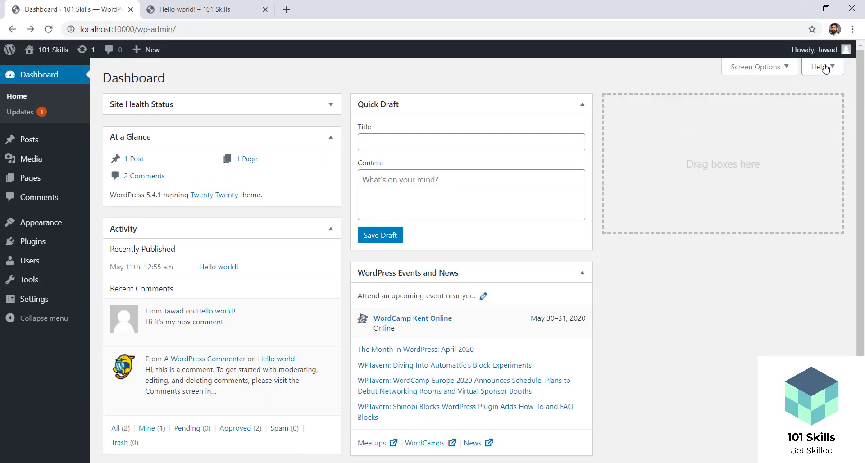
Step: Open the WordPress Support page from the dashboard's Help and look over its documentation search and topic categories
left_click(826, 68)
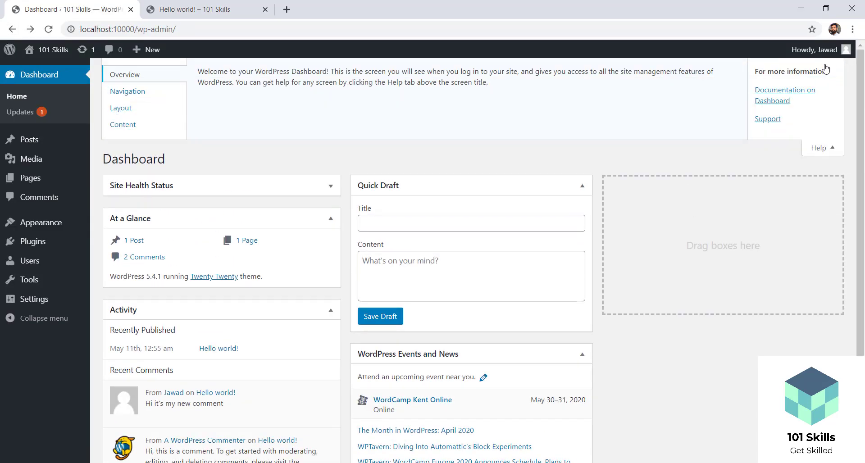
left_click(770, 121)
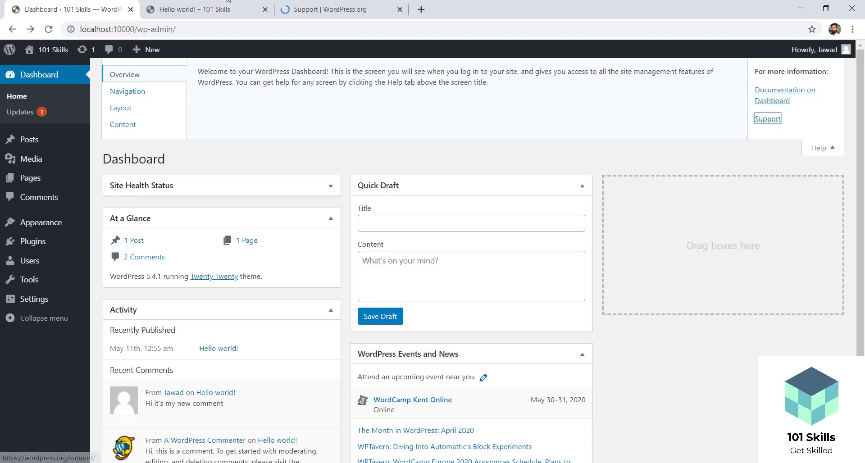
scroll(449, 132, "down", 4)
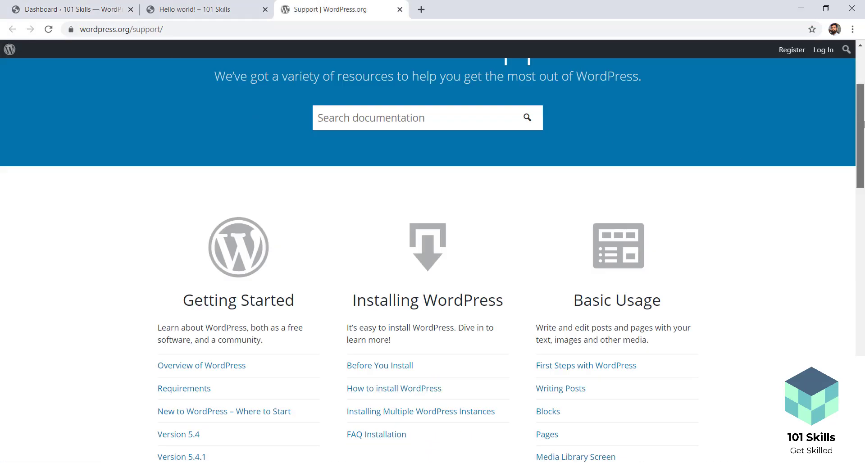
scroll(449, 132, "up", 1)
left_click(383, 149)
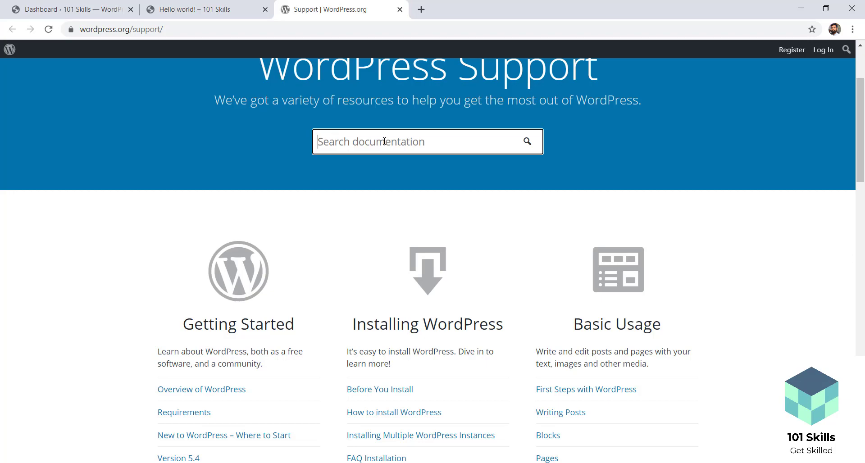
left_click_drag(860, 121, 862, 103)
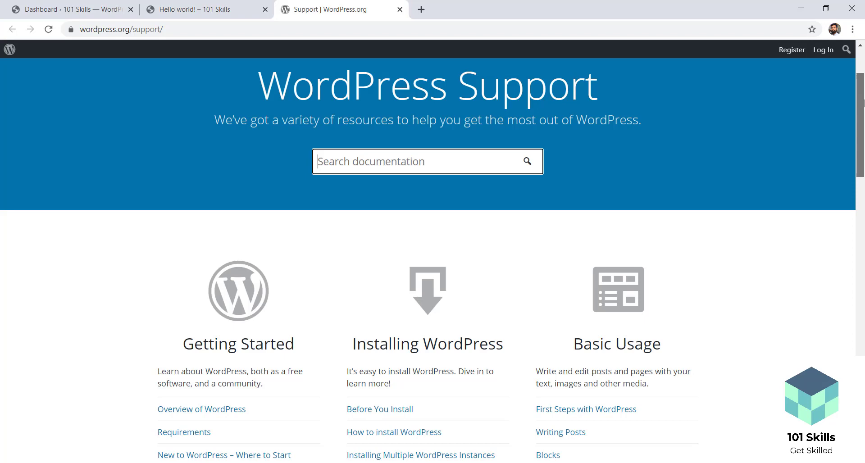
scroll(863, 103, "up", 2)
Step: Return to the dashboard and view the Navigation section of its Help
left_click(203, 8)
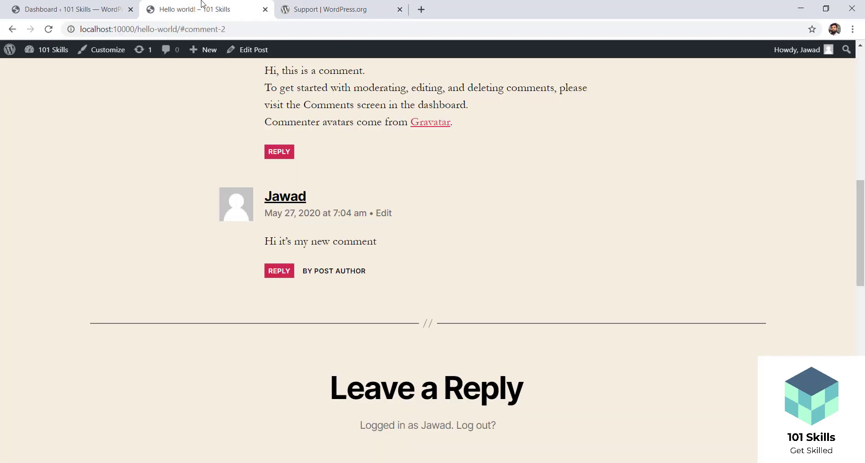
left_click(103, 6)
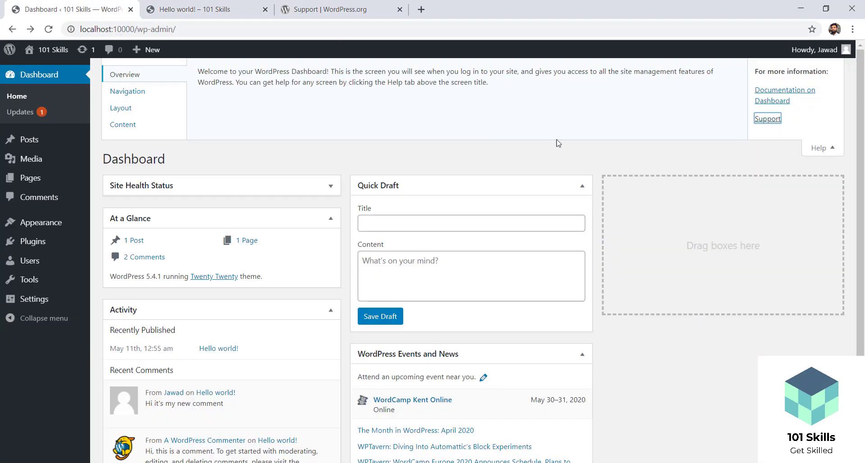
left_click(135, 92)
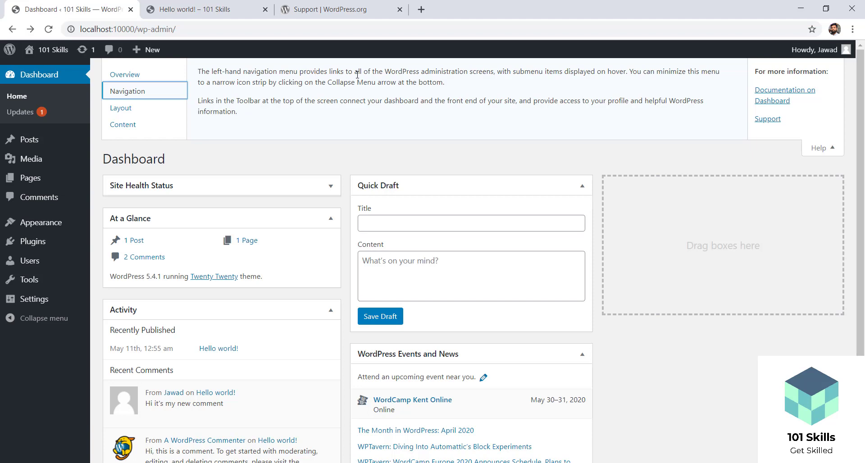
Step: Read the dashboard Help's Navigation text about the administration menu, its hover submenus and the Toolbar links
left_click_drag(424, 73, 497, 73)
left_click(499, 85)
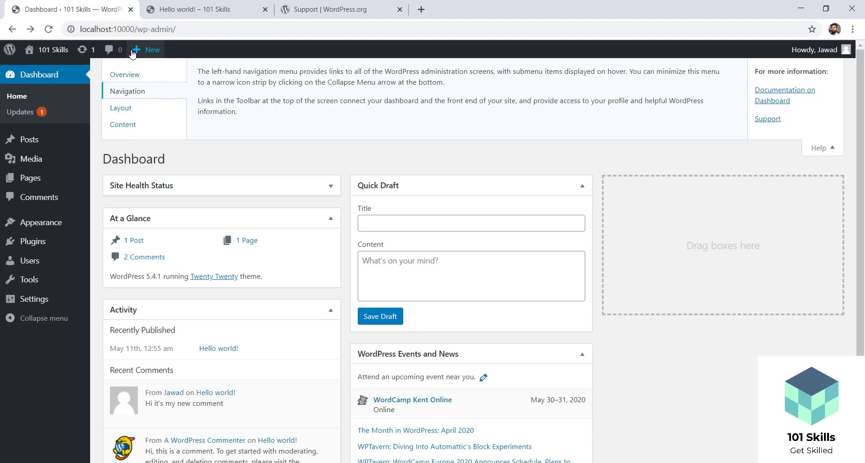
mouse_move(133, 54)
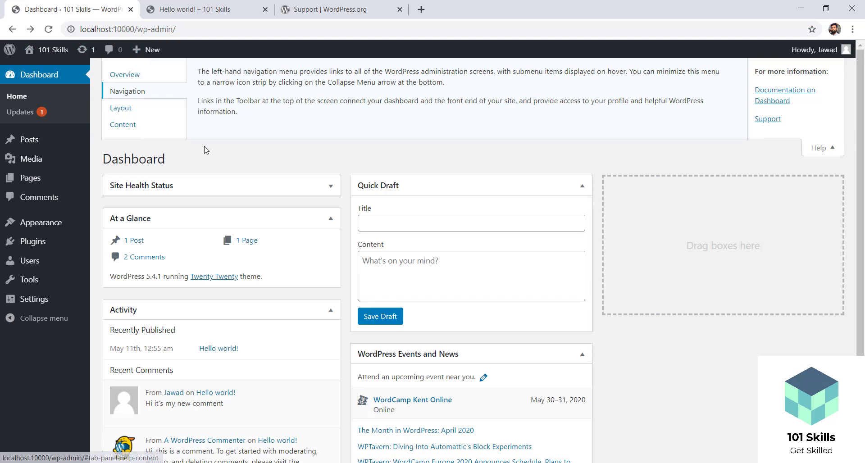
Step: Read the Help's Layout section, covering its Screen Options, Drag and Drop and Box Controls paragraphs
left_click(132, 109)
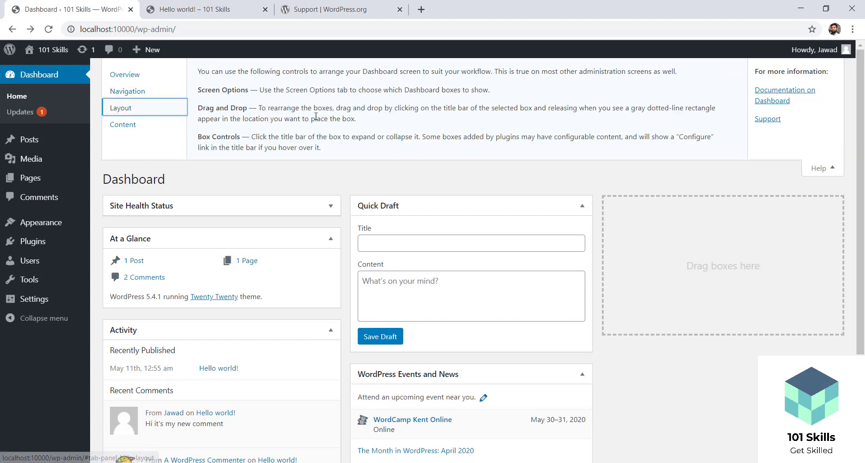
left_click_drag(196, 90, 270, 110)
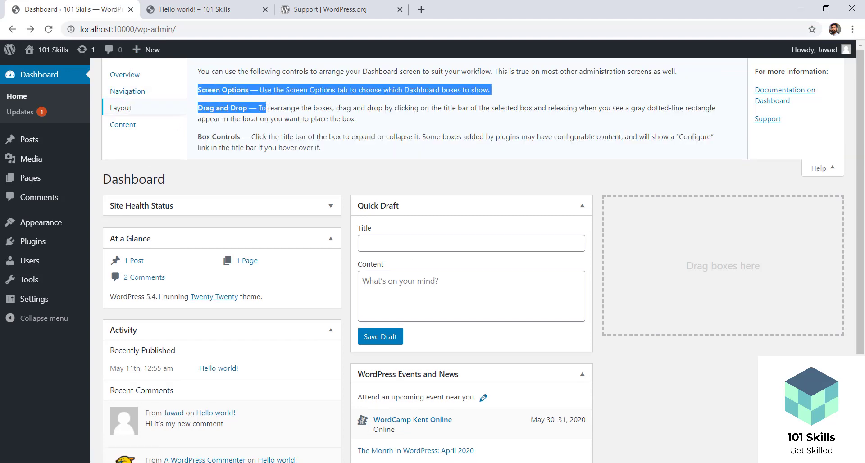
left_click_drag(198, 109, 247, 116)
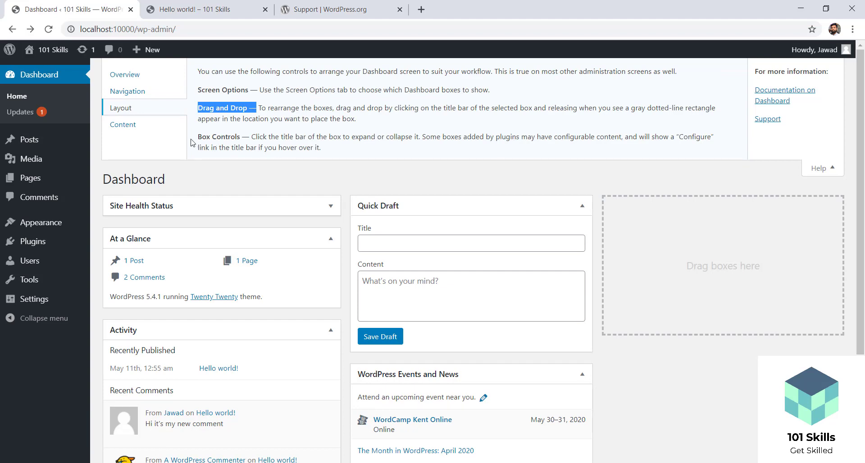
left_click_drag(196, 138, 255, 138)
left_click(266, 152)
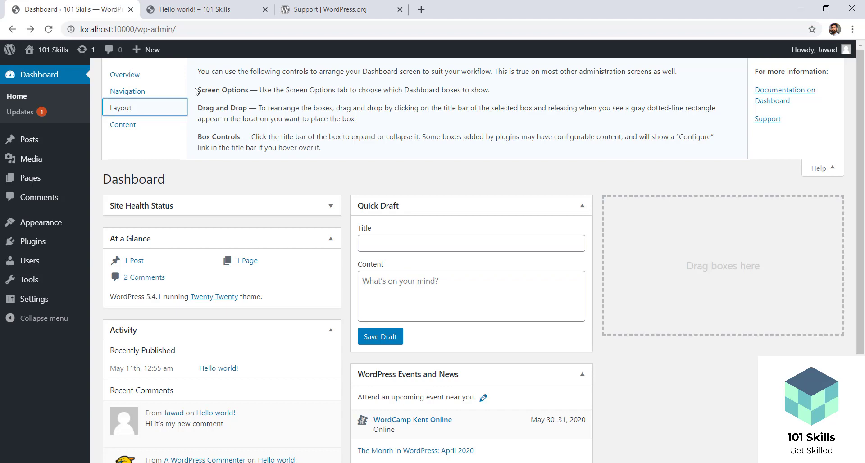
left_click_drag(193, 89, 252, 148)
left_click(305, 150)
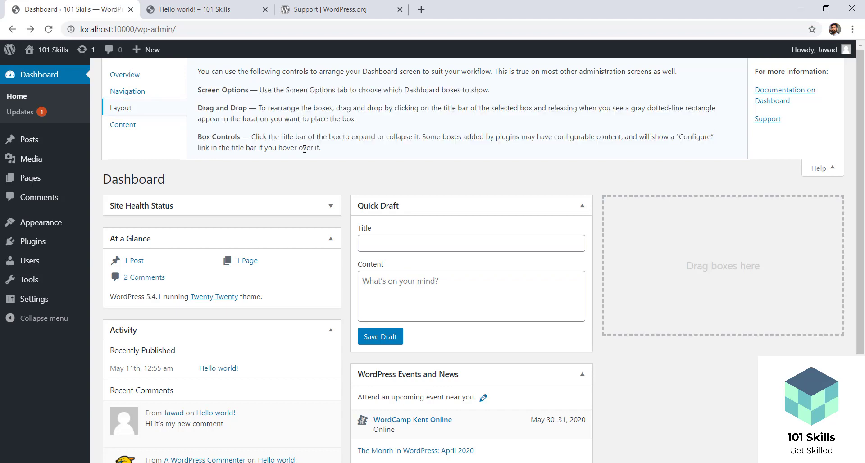
Step: Read the Help's Content section describing the dashboard boxes from At A Glance to Welcome, and close Help
left_click(119, 127)
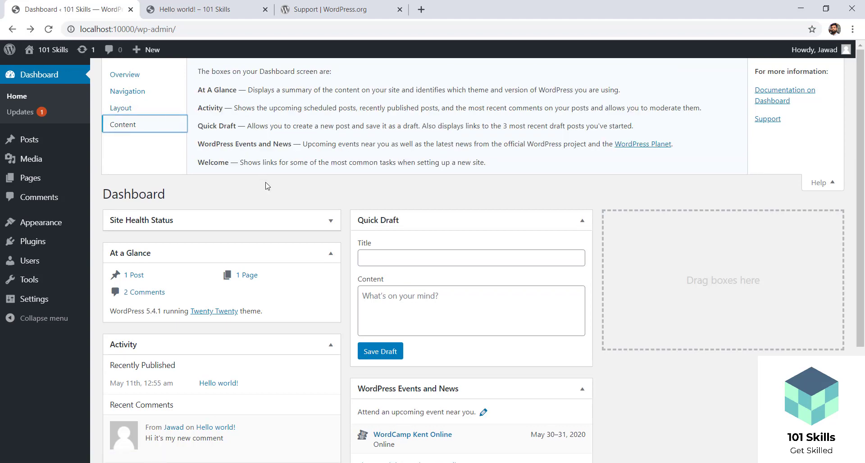
left_click_drag(229, 162, 198, 162)
left_click_drag(288, 144, 511, 90)
left_click(246, 92)
left_click(509, 88)
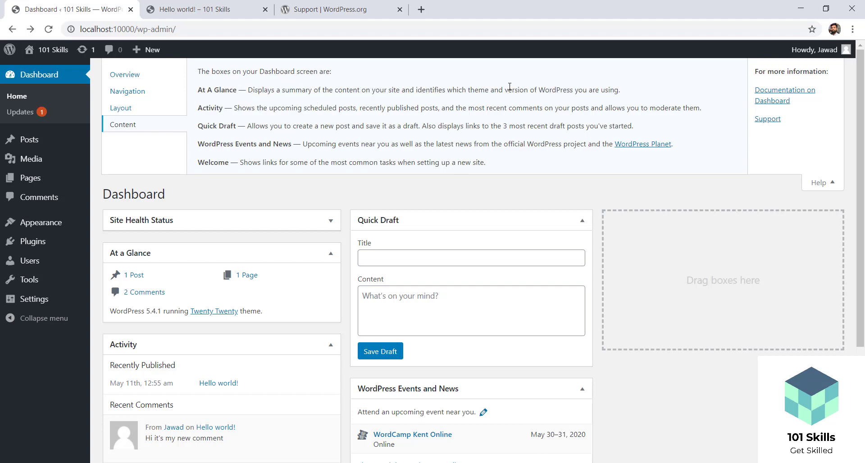
left_click(824, 185)
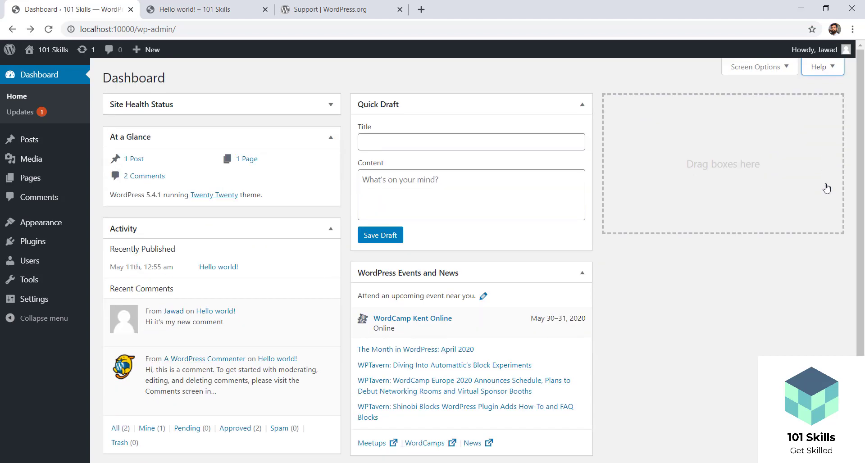
Step: Enable the WordPress Events and News box in the dashboard's Screen Options and close the options
left_click(768, 72)
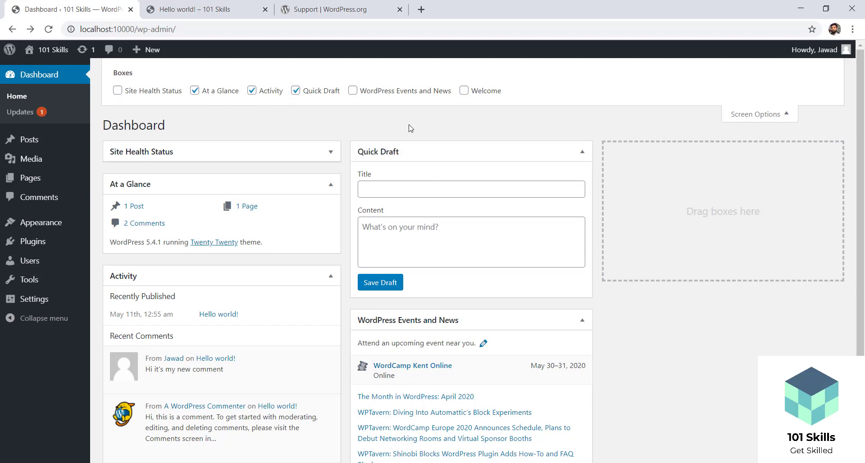
left_click(353, 91)
left_click(749, 113)
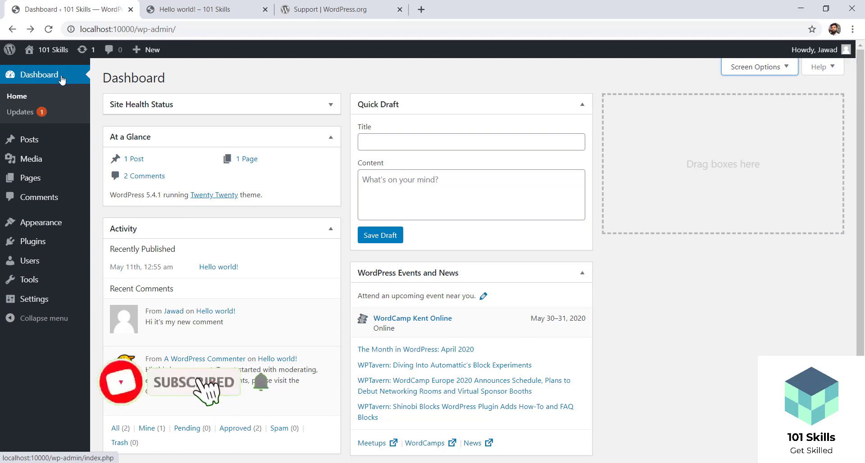
Step: Open the WordPress Updates page and examine the update offered for the Twenty Twenty theme
left_click(22, 116)
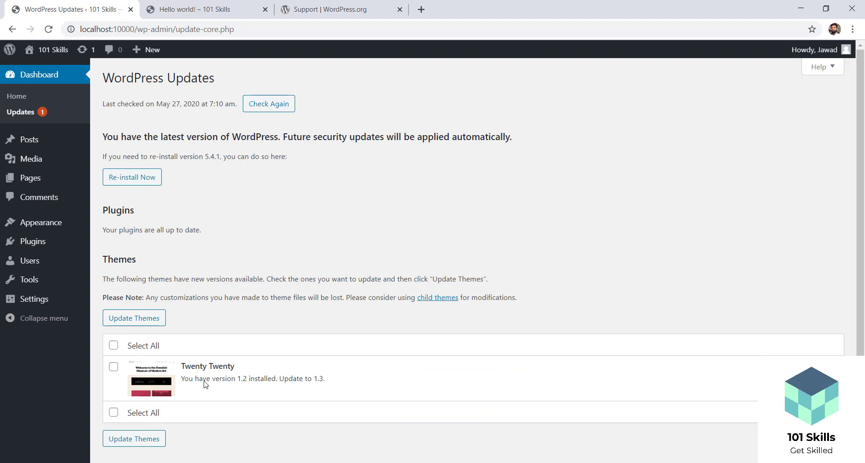
left_click_drag(181, 366, 245, 368)
left_click(246, 368)
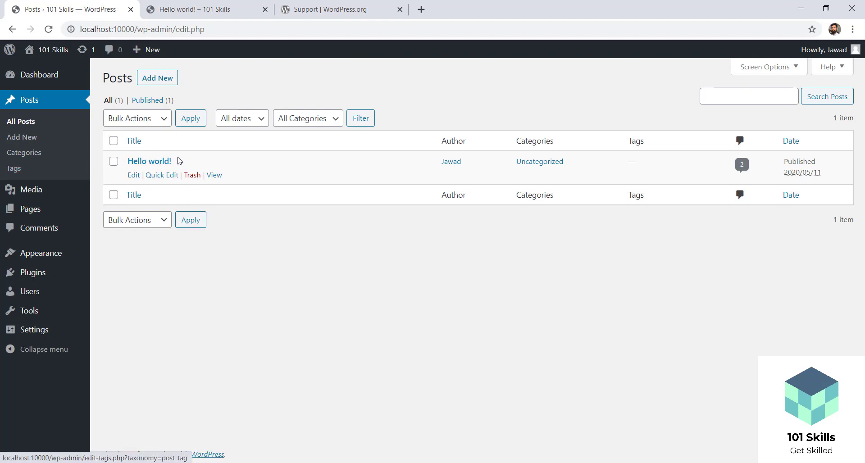
Step: Inspect the "Hello world!" post's Quick Edit fields without saving, and view its published page before returning to the posts list
left_click(163, 177)
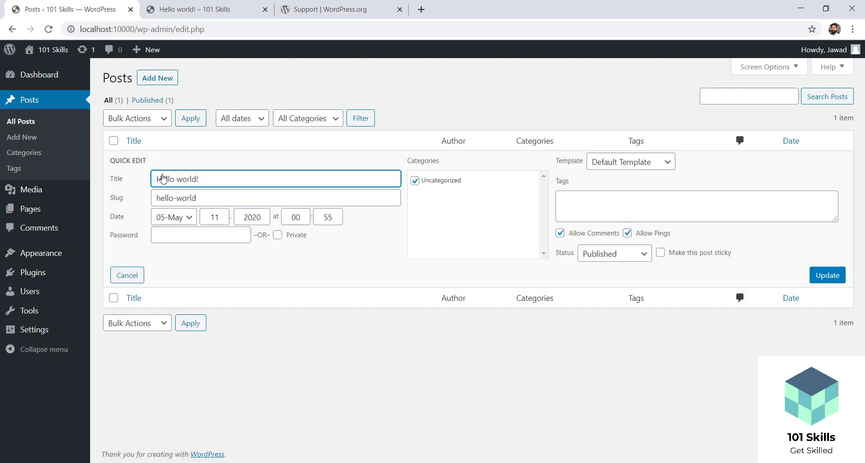
left_click(139, 275)
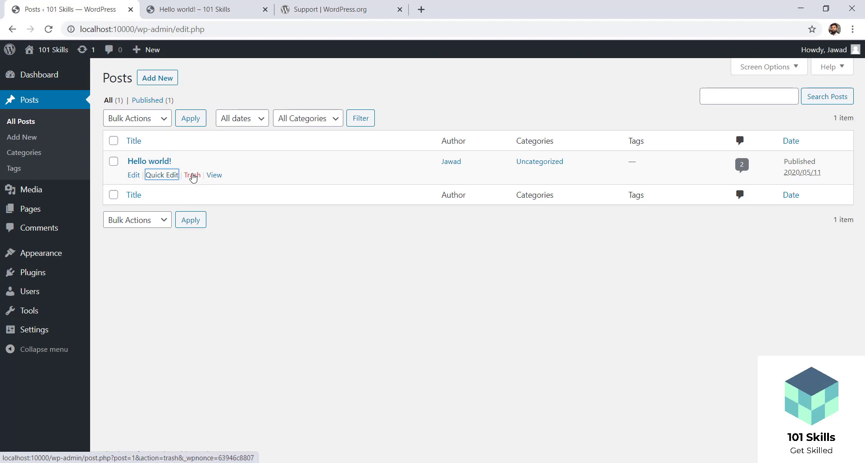
middle_click(218, 178)
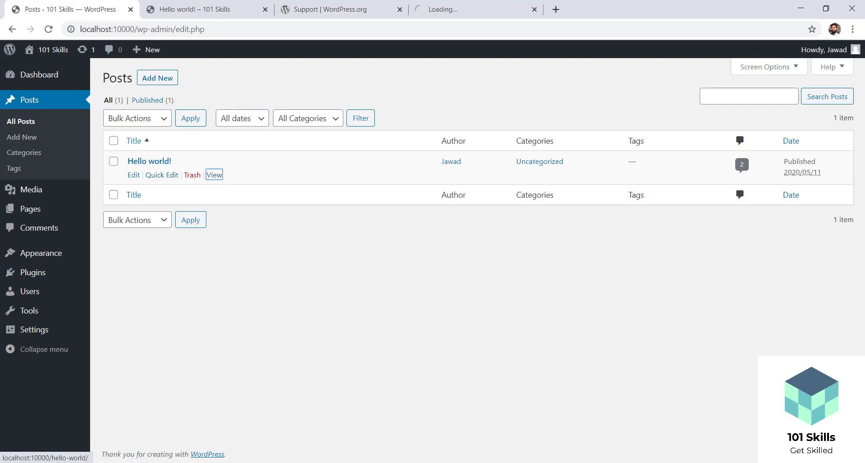
left_click(430, 9)
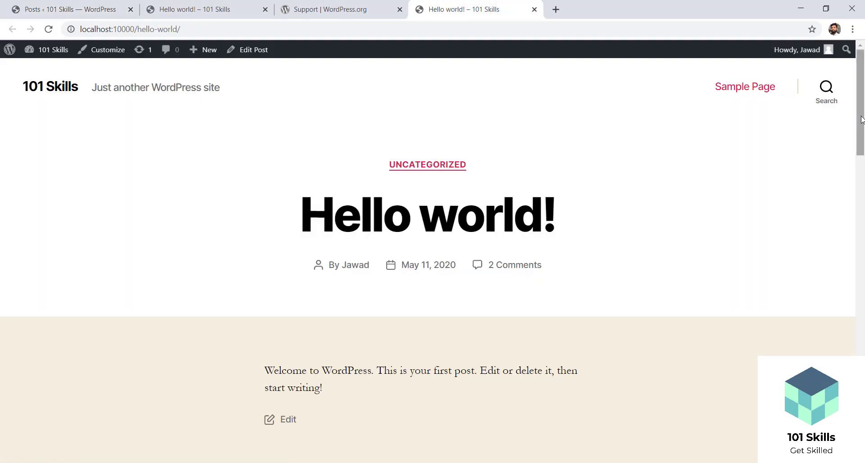
mouse_move(858, 119)
left_mouse_down()
mouse_move(858, 306)
mouse_move(857, 117)
left_mouse_up()
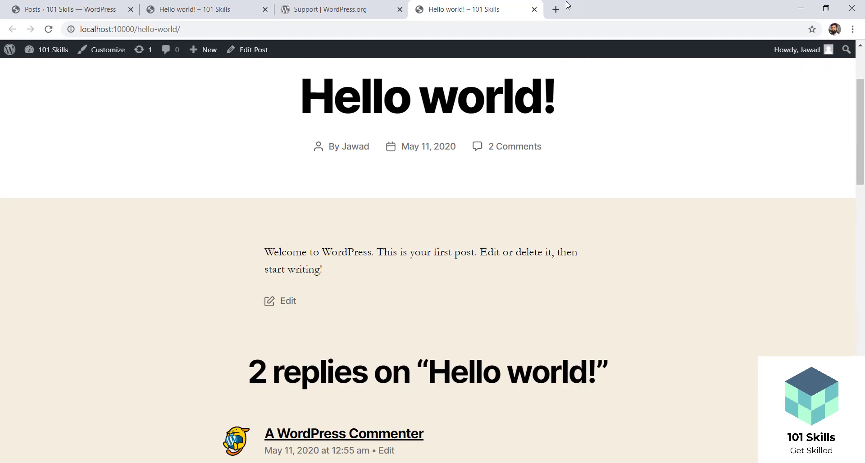
left_click(534, 9)
left_click(72, 9)
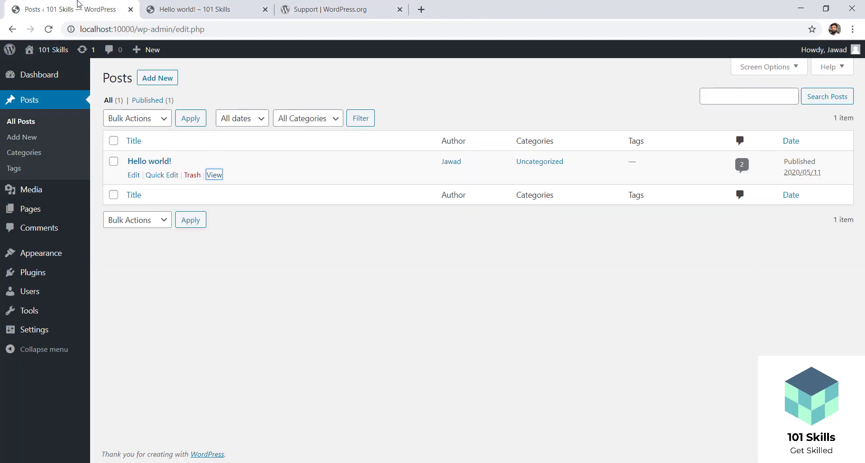
Step: Open the editor for a new post, dismiss the Block Editor welcome guide, and return to the posts list
left_click(21, 142)
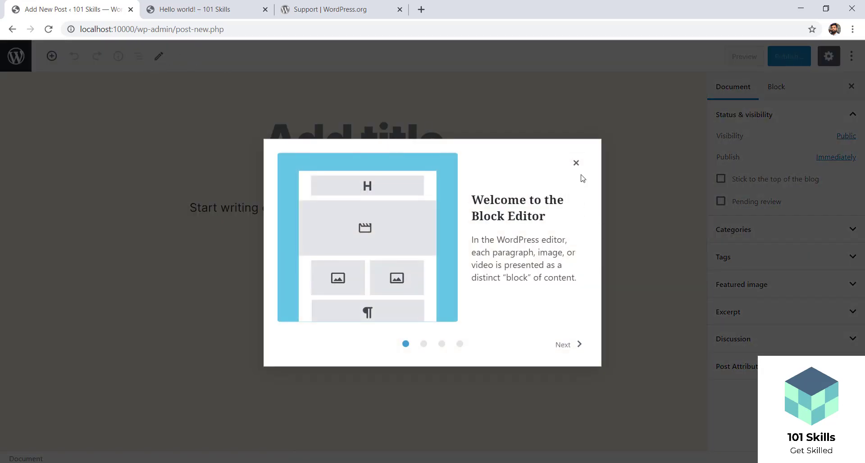
left_click(575, 162)
left_click(11, 30)
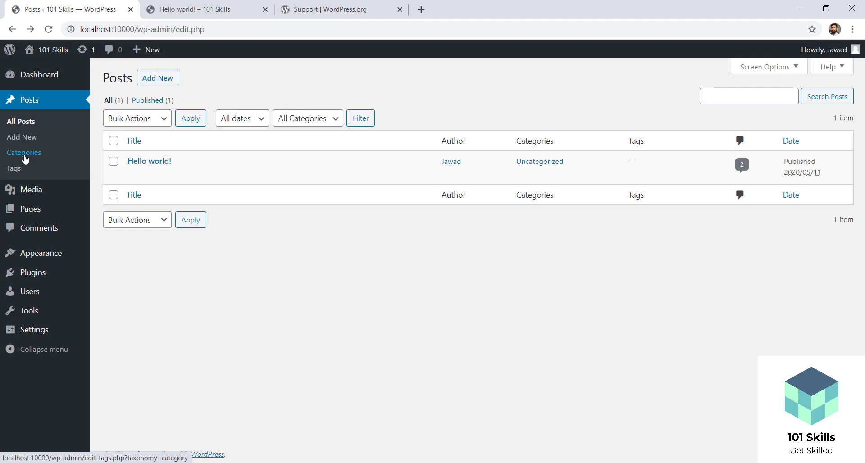
Step: Open the post Categories page and look over its Add New Category form and category list
left_click(24, 154)
mouse_move(18, 184)
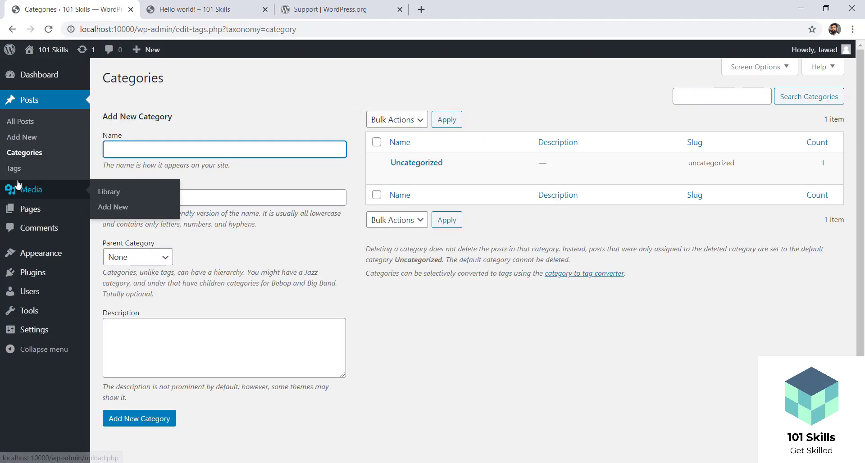
mouse_move(41, 57)
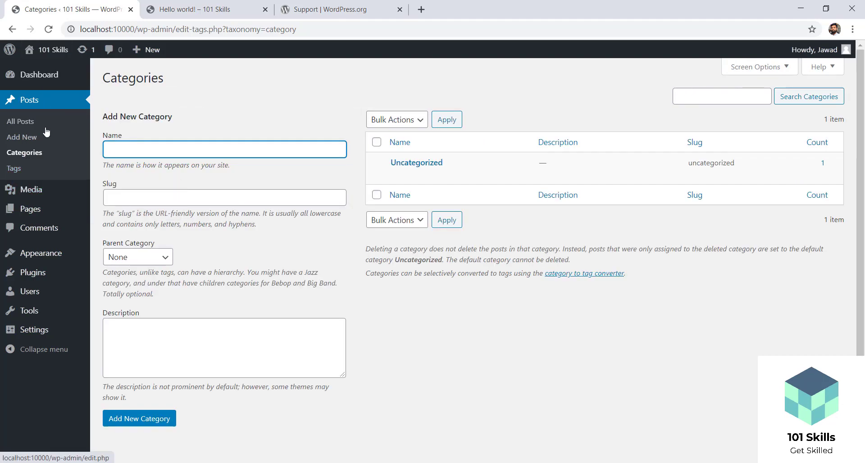
Step: Open the Media Library, display its upload area and file chooser, and close the chooser without selecting a file
left_click(33, 191)
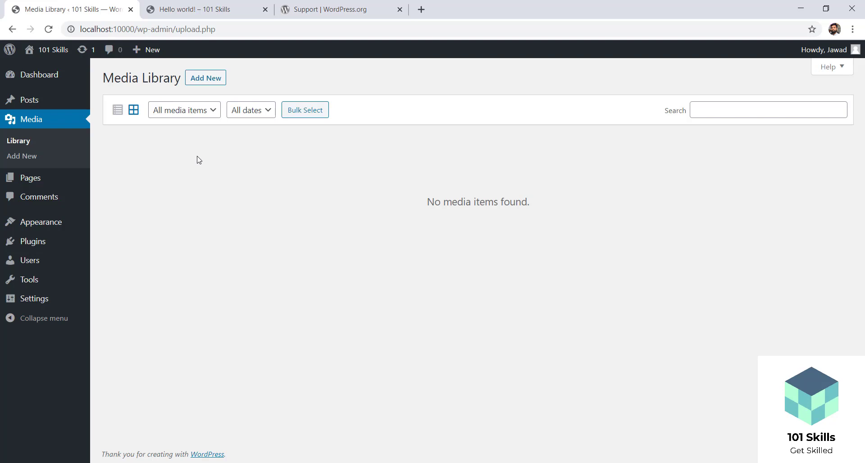
left_click(205, 79)
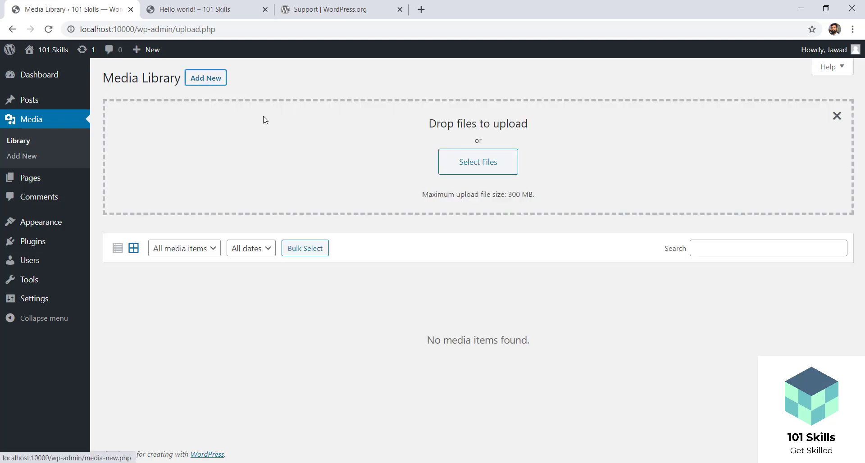
left_click(480, 173)
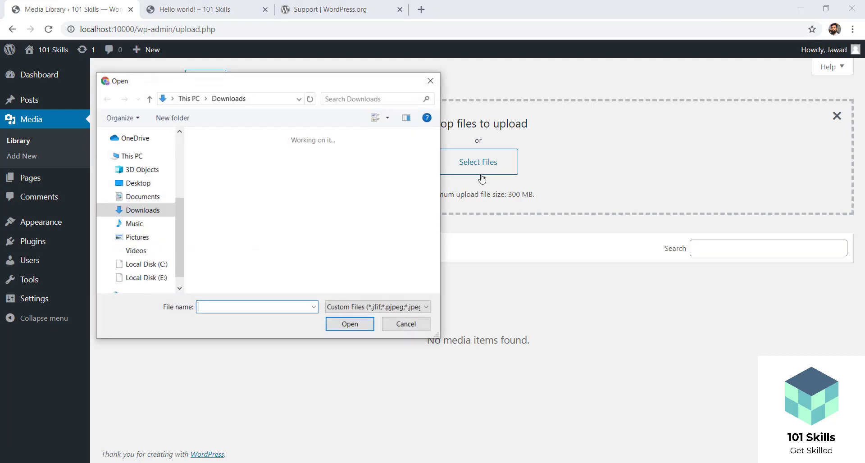
left_click(431, 81)
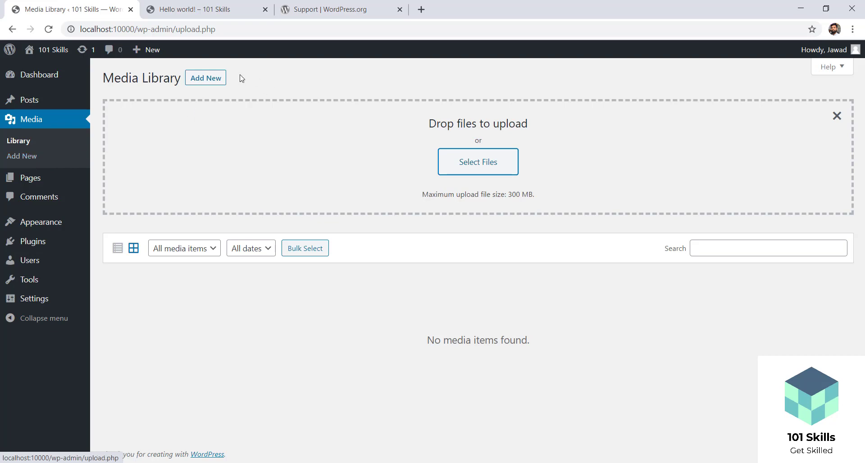
Step: View the site's Pages list with the row actions of its entries, and open the Comments list
left_click(28, 181)
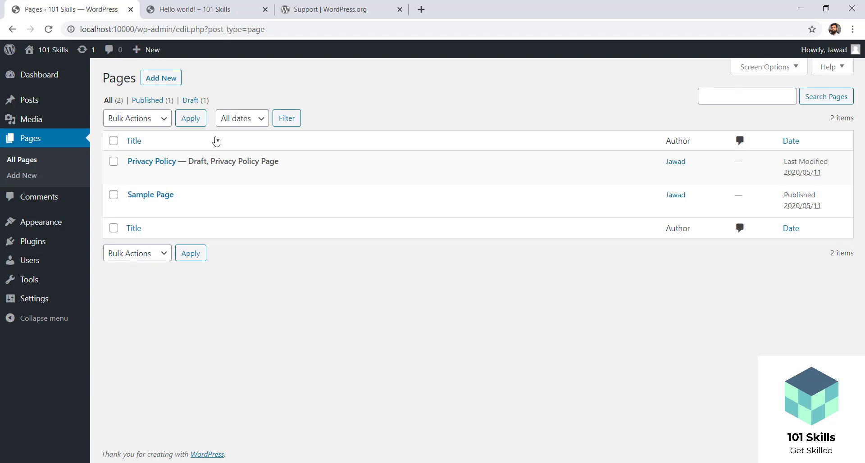
mouse_move(189, 162)
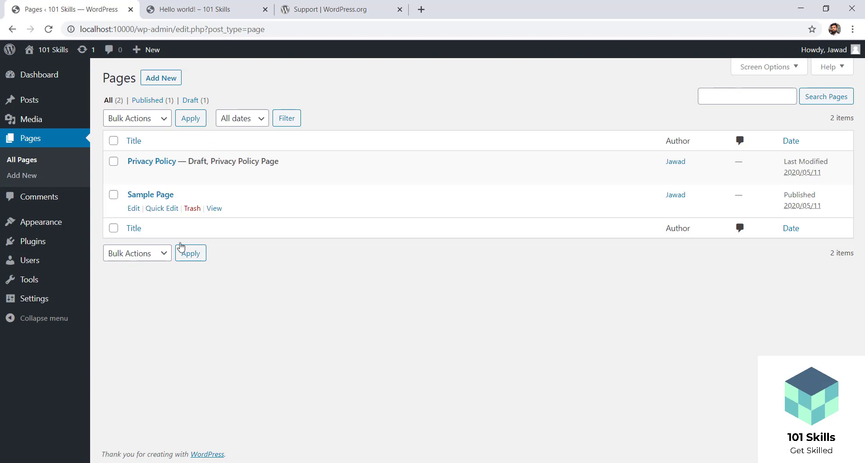
mouse_move(161, 208)
left_click(43, 197)
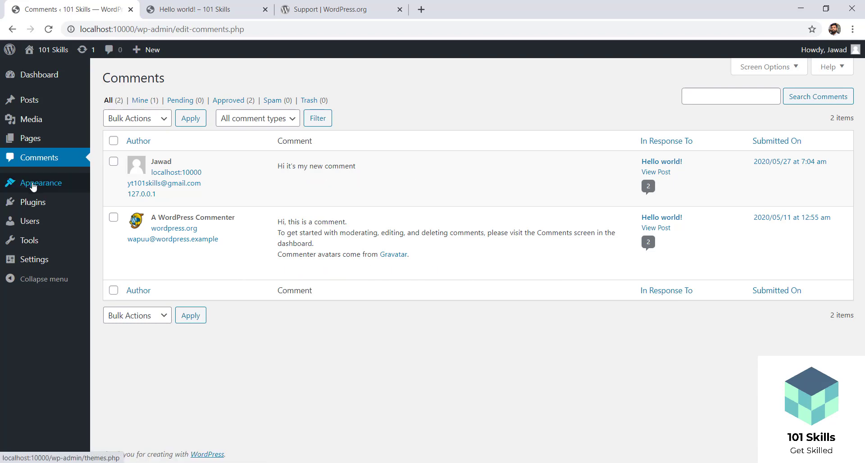
Step: Open the Themes page under Appearance and look over the installed themes and the Add New Theme option
mouse_move(33, 186)
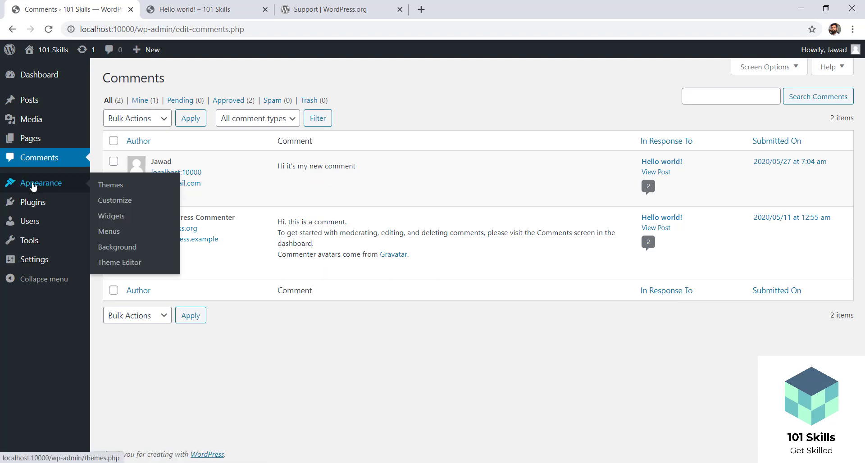
left_click(107, 188)
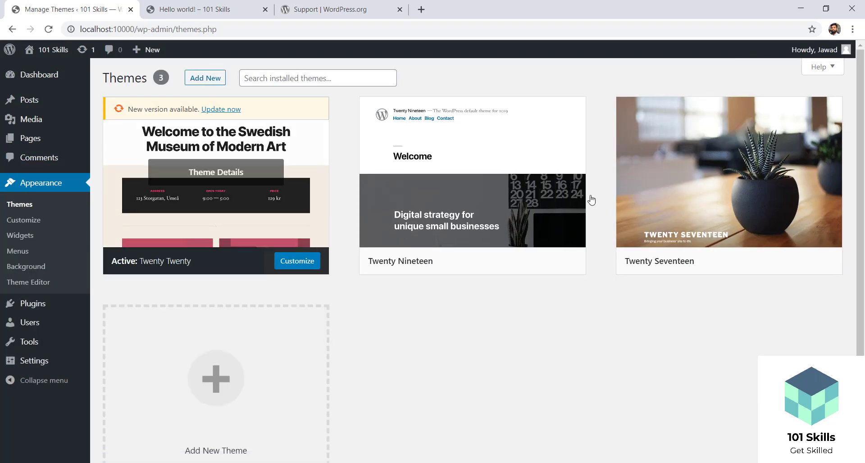
mouse_move(658, 210)
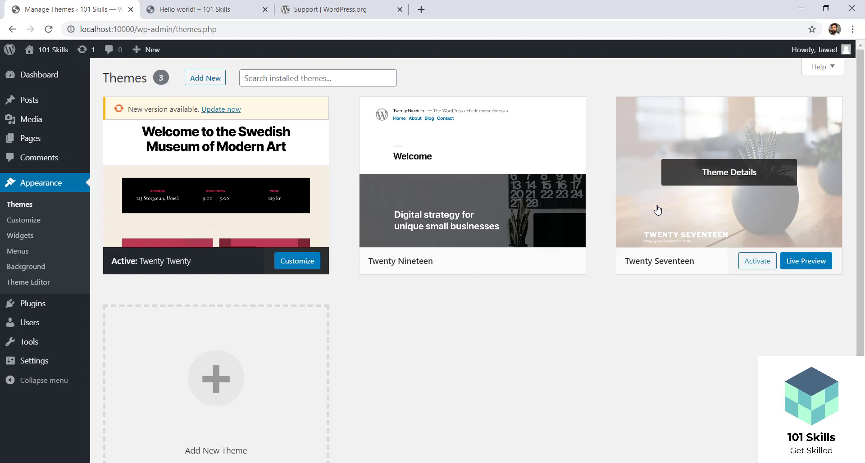
scroll(860, 203, "down", 2)
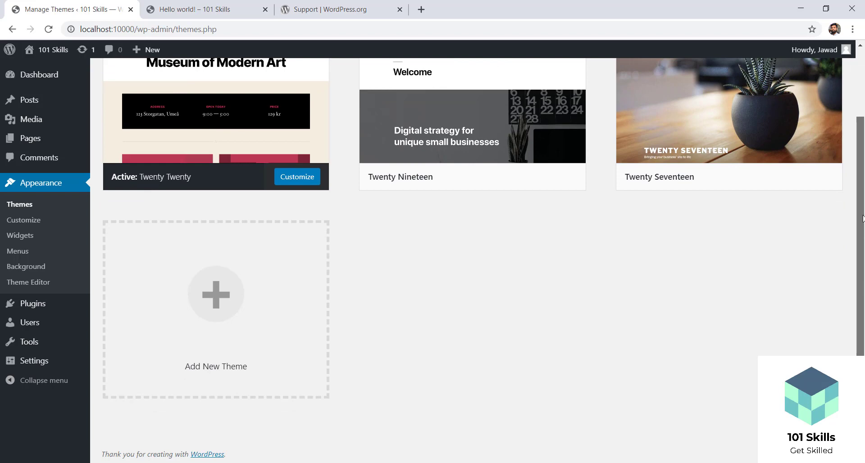
Step: Open the details of the installed Twenty Nineteen theme and delete the theme, confirming the deletion
scroll(862, 218, "up", 2)
mouse_move(735, 191)
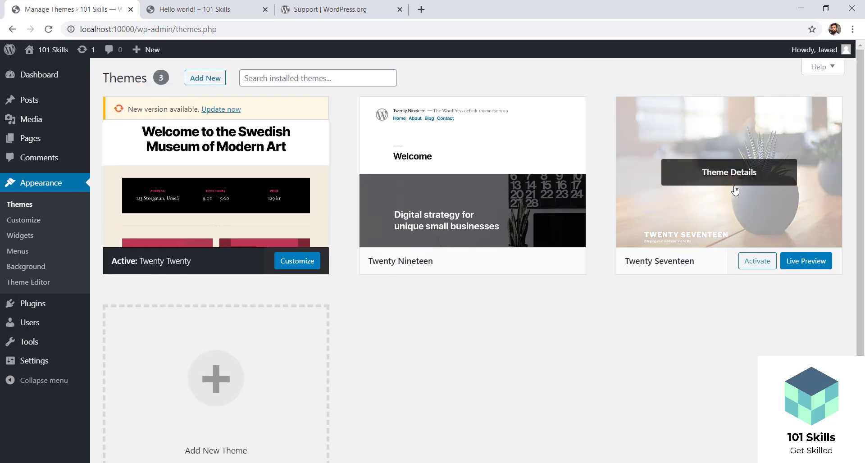
mouse_move(273, 218)
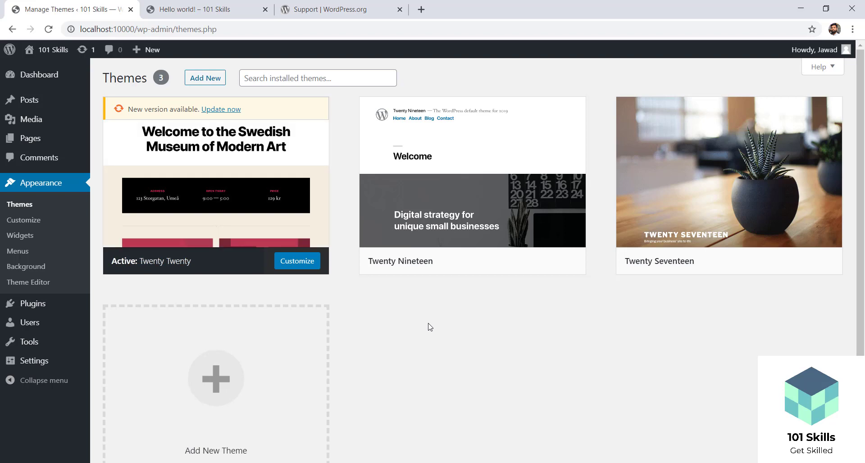
left_click(454, 180)
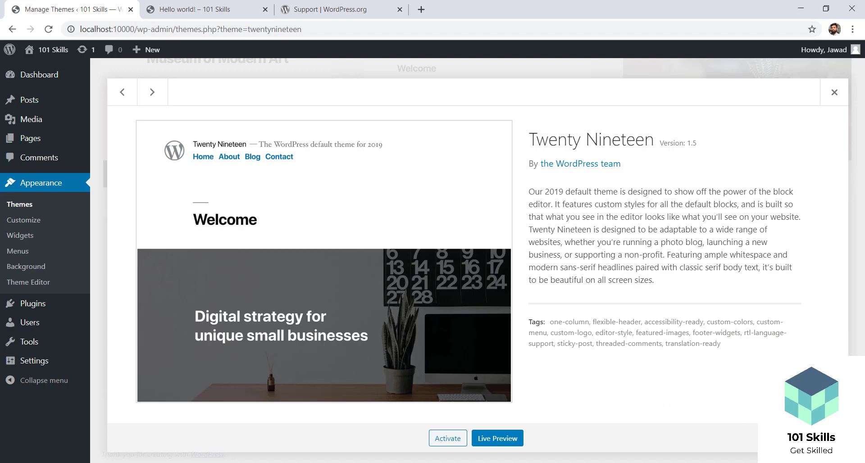
left_click(826, 438)
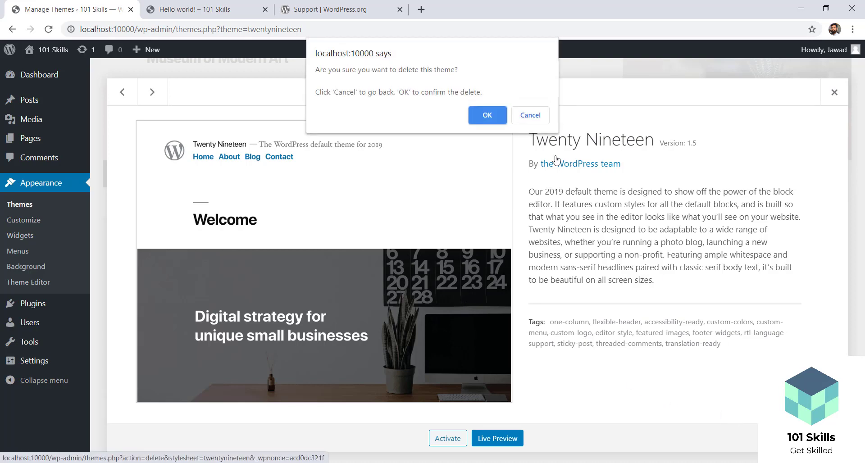
left_click(484, 115)
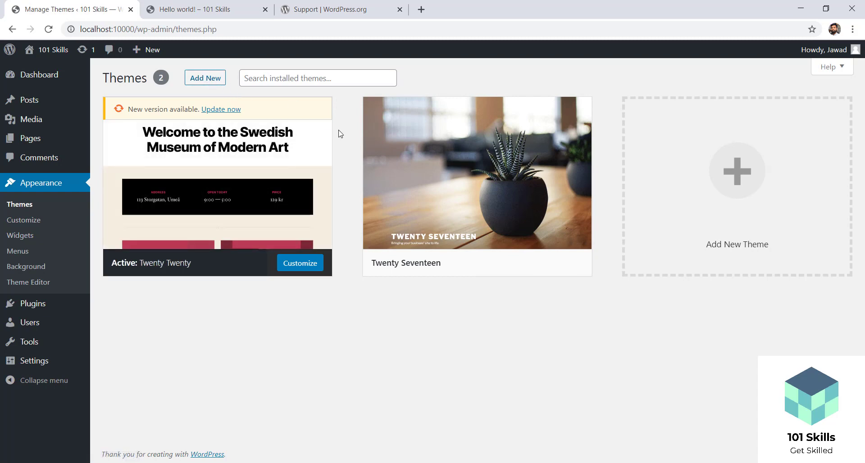
Step: In the Customizer's Site Identity settings, set the tagline to "101 Skills Course demo website" and publish the change
left_click(21, 223)
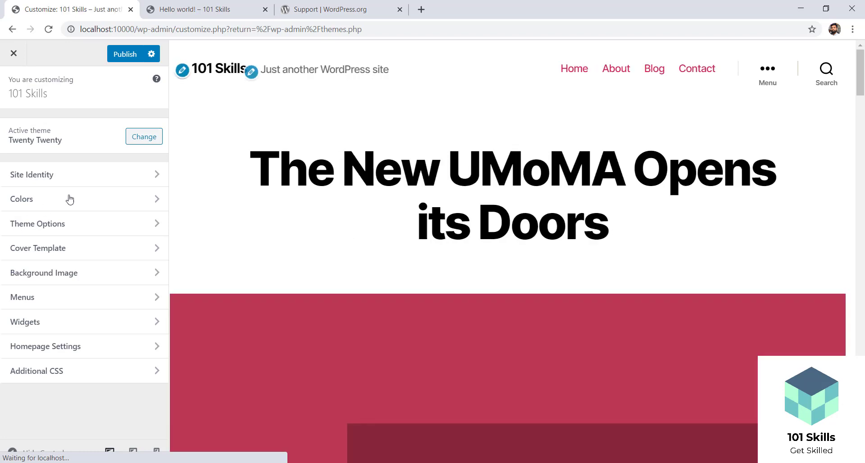
left_click(109, 175)
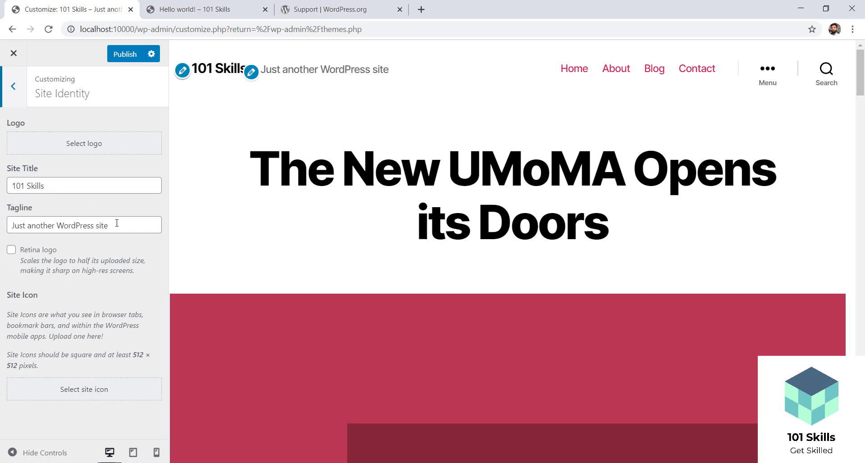
left_click_drag(123, 229, 0, 231)
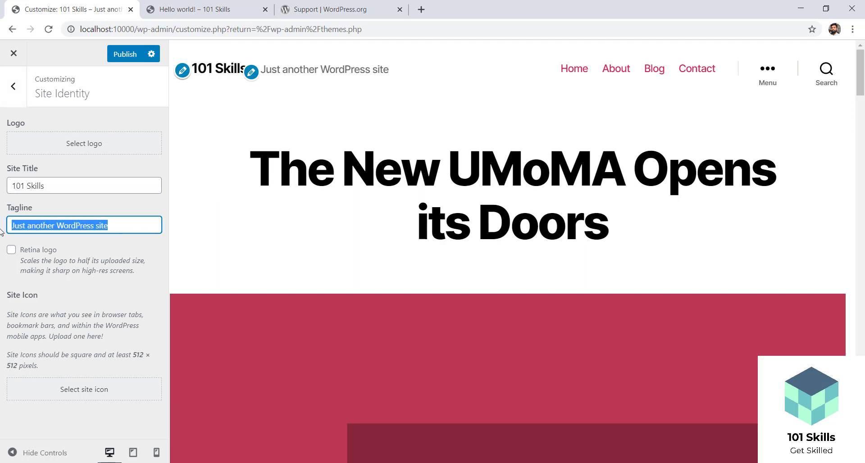
type("101 Skills C")
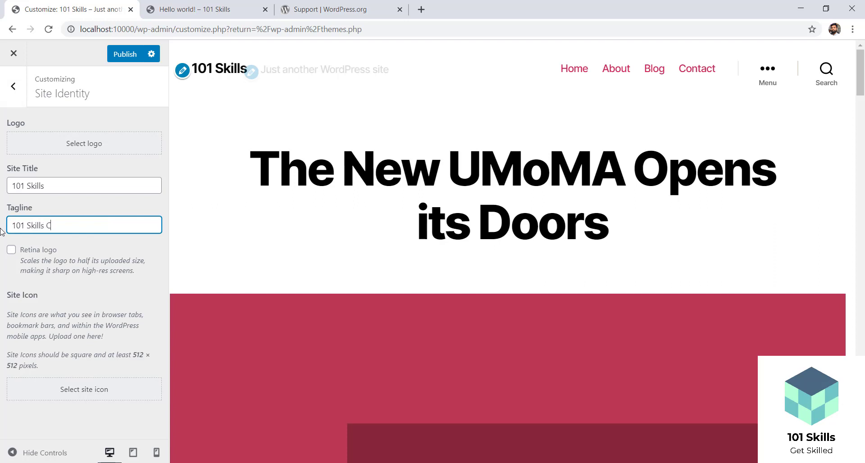
type("ourse")
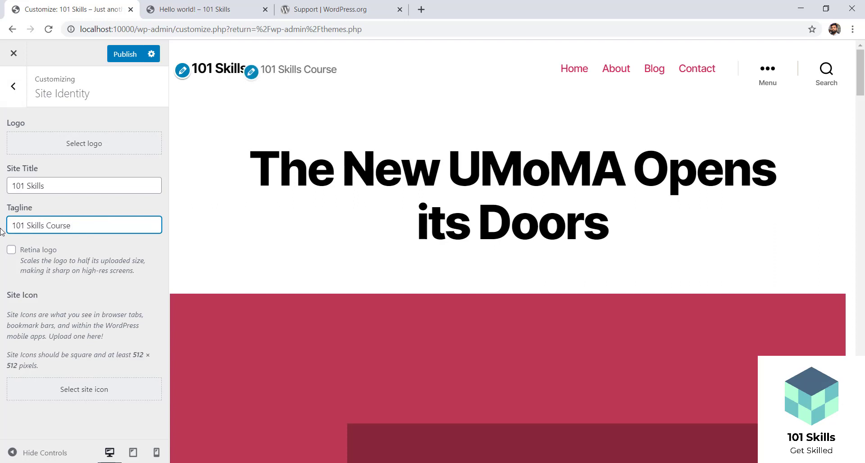
type(" demo we")
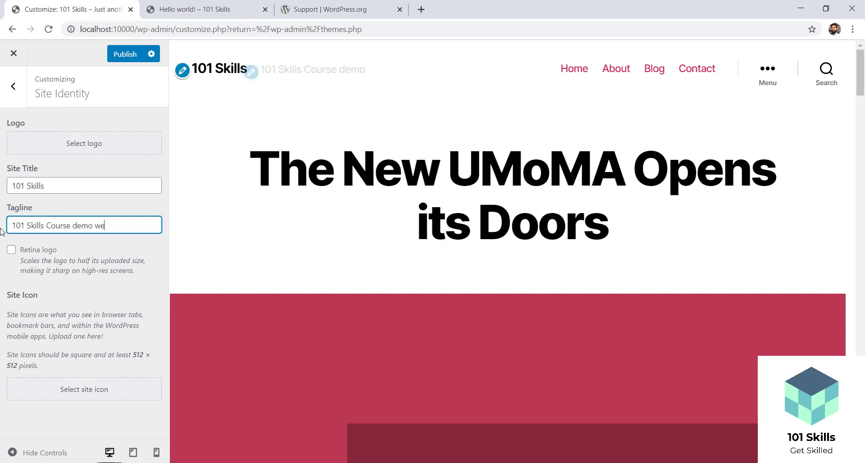
type("bsite")
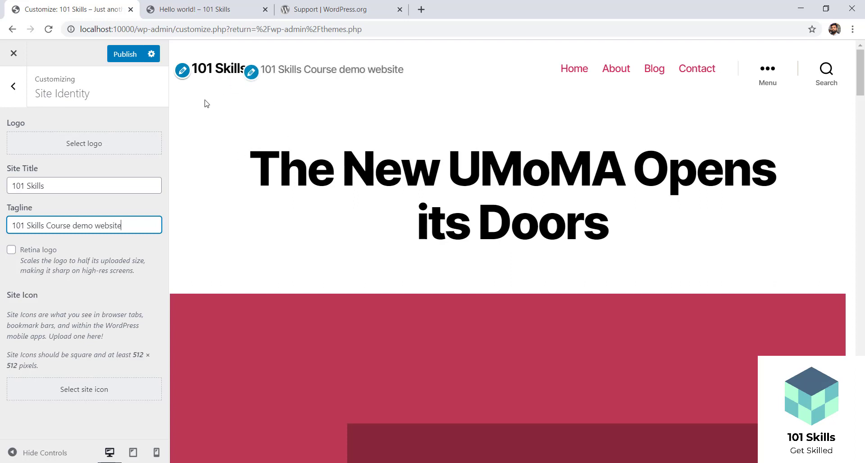
left_click(125, 54)
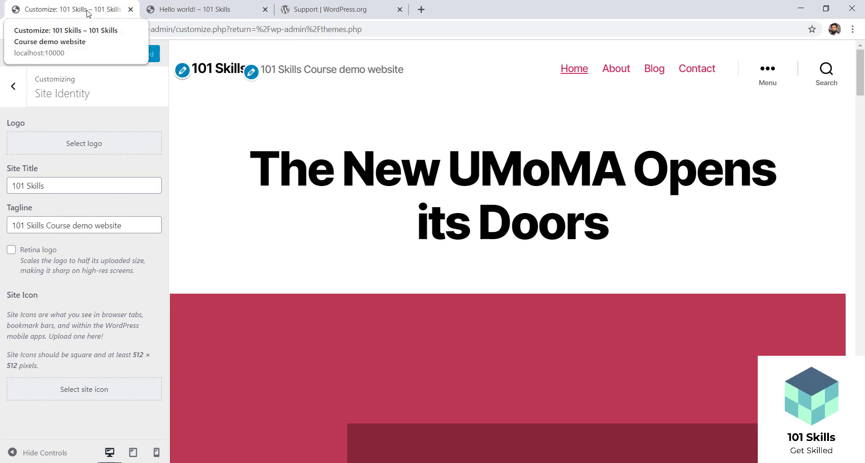
Step: Look through the Colors, Theme Options and Menus sections of the Customizer, and close the Customizer
left_click(13, 87)
left_click(63, 210)
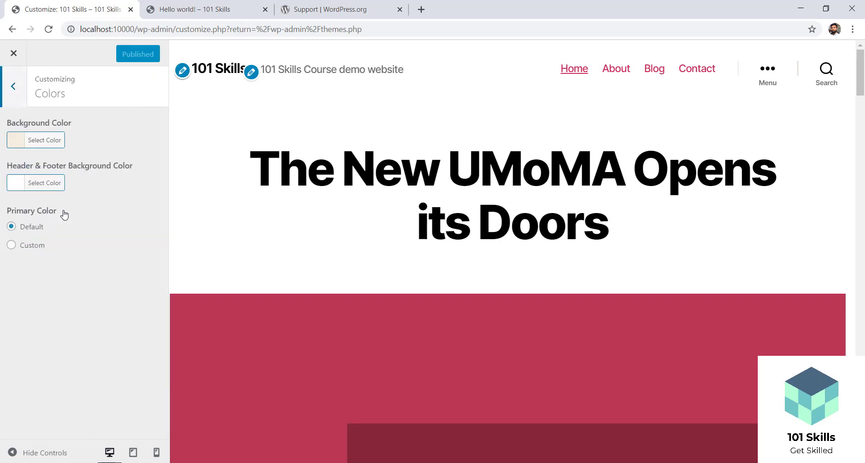
left_click(22, 100)
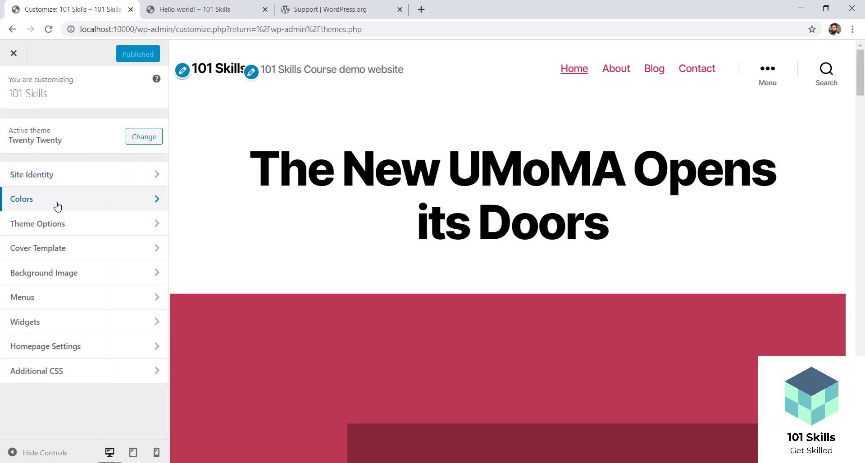
left_click(62, 225)
left_click(14, 88)
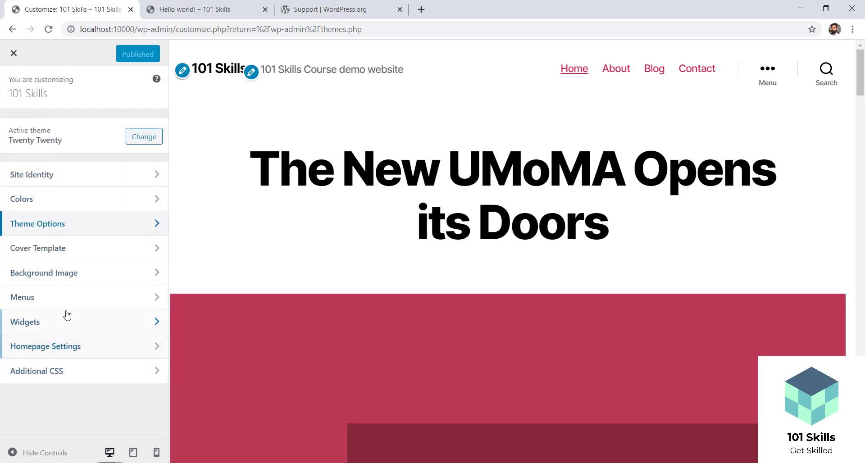
left_click(56, 302)
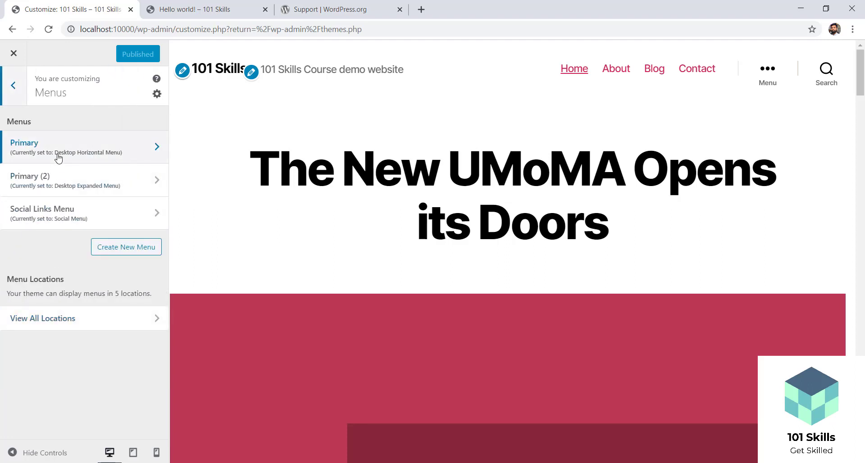
left_click(14, 86)
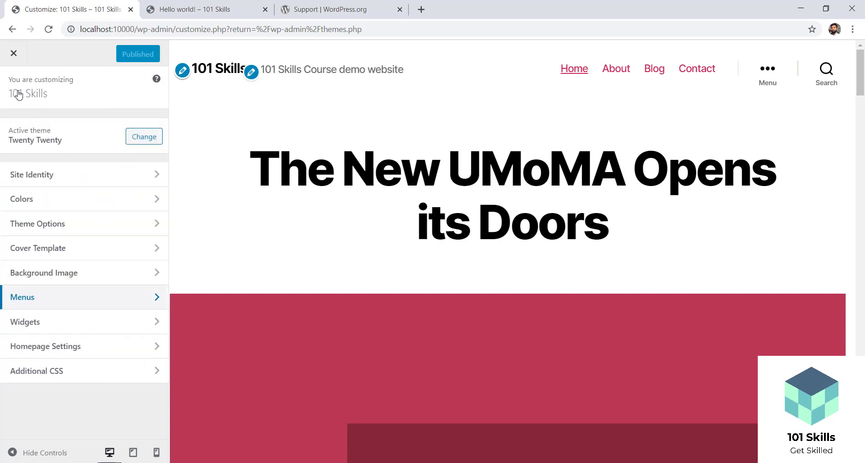
left_click(14, 53)
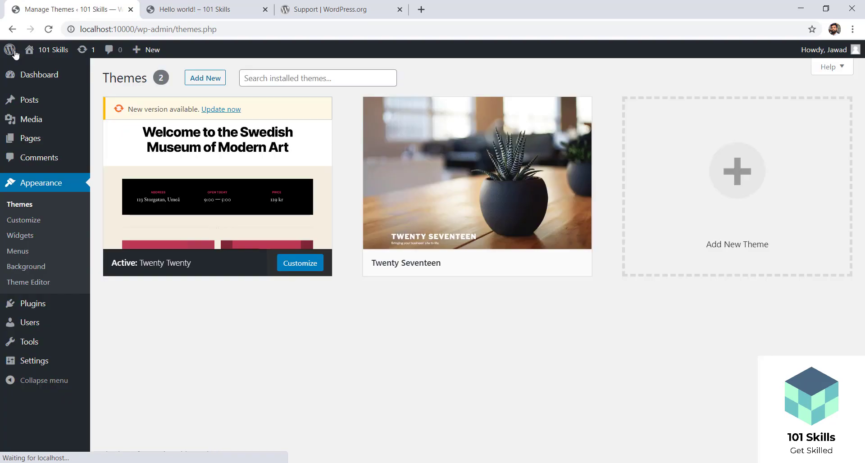
Step: Open the Widgets page under Appearance and look over the footer areas, available widgets and inactive widgets
left_click(20, 235)
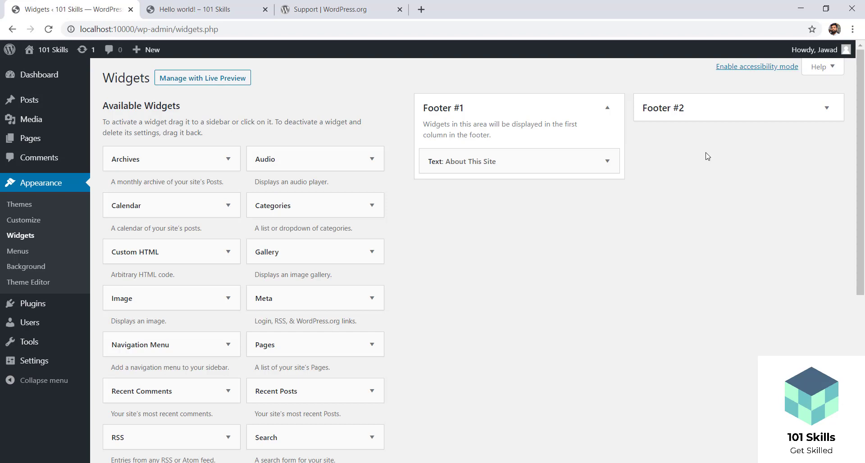
left_click(733, 111)
left_click(733, 113)
scroll(859, 135, "down", 6)
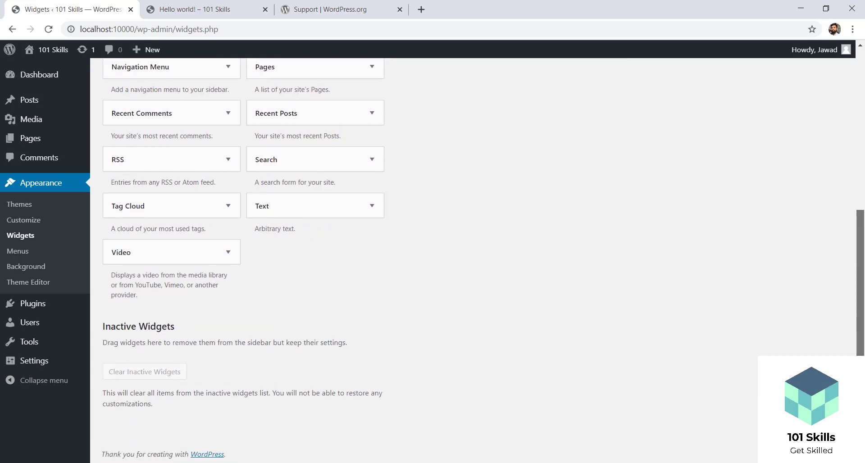
scroll(863, 180, "up", 6)
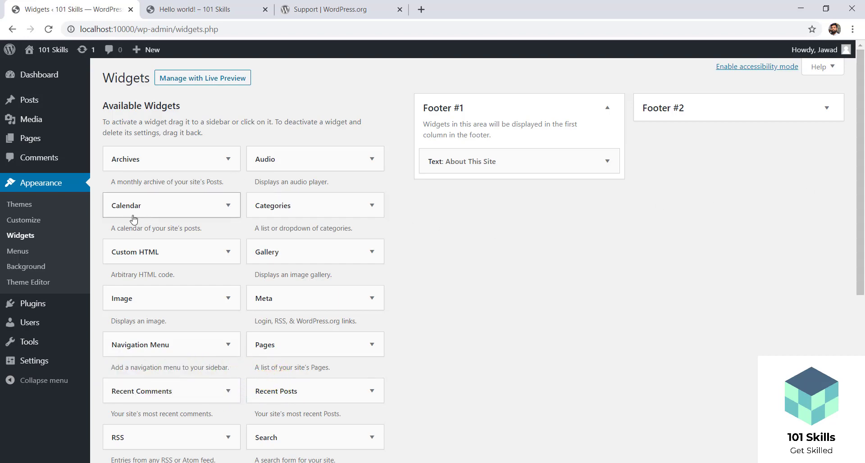
Step: Add the Calendar widget to Footer #1 below the About This Site text and check the reloaded Hello world! post's footer
left_click_drag(131, 207, 467, 184)
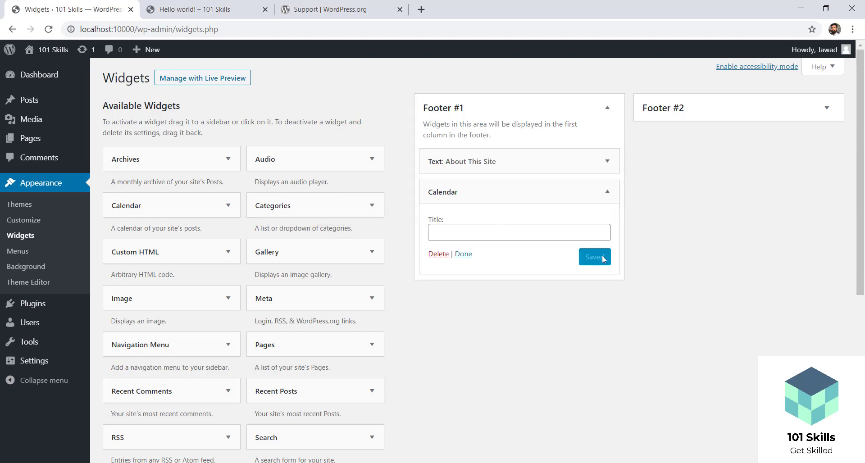
left_click(465, 255)
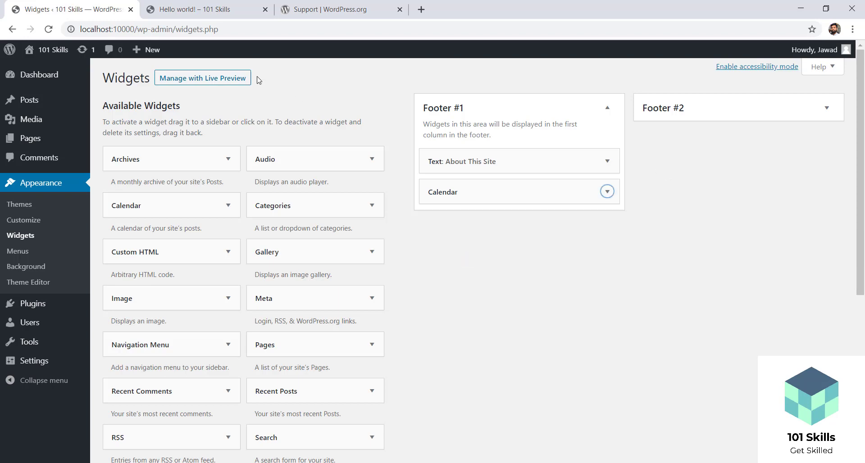
left_click(224, 5)
left_click(48, 29)
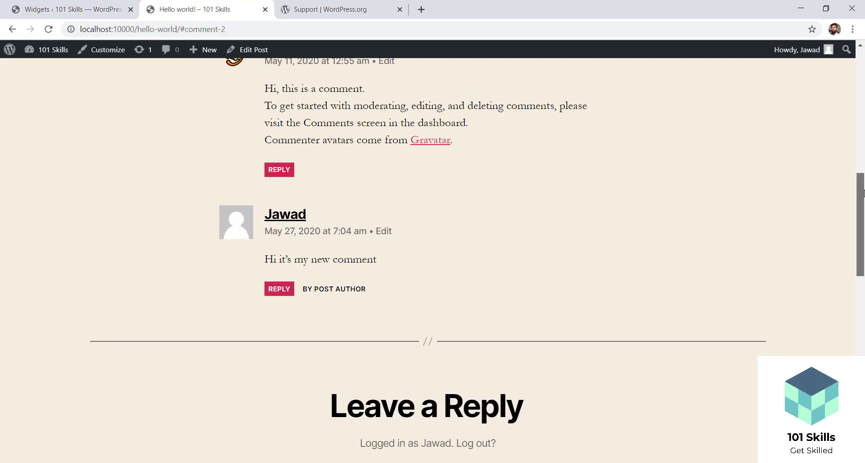
left_click_drag(860, 229, 860, 401)
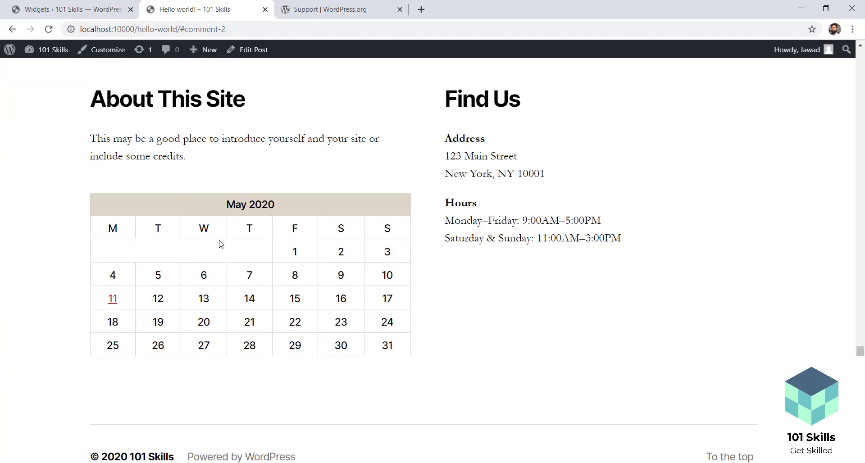
Step: Give the Calendar widget in Footer #1 the title "101 calender" and save it
left_click(114, 7)
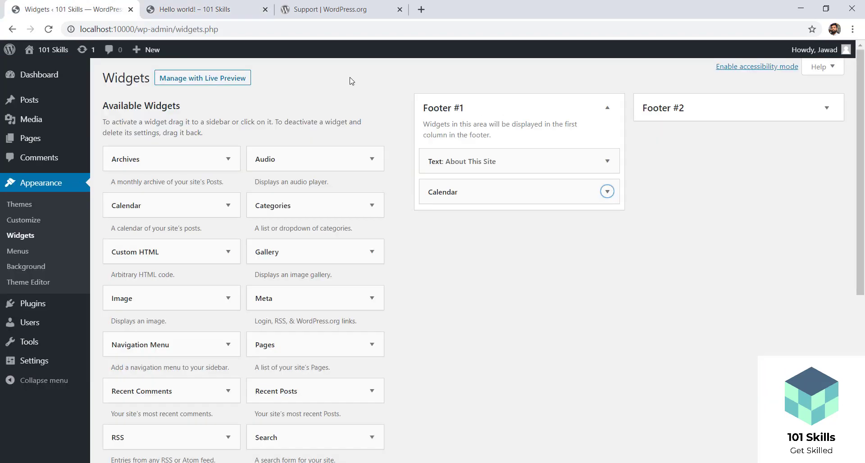
left_click(608, 192)
left_click(494, 227)
type("10")
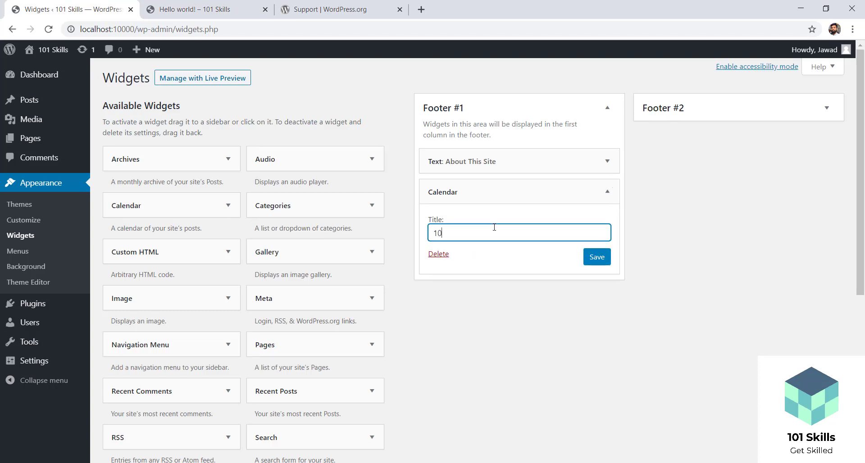
type("1 calender")
left_click(596, 256)
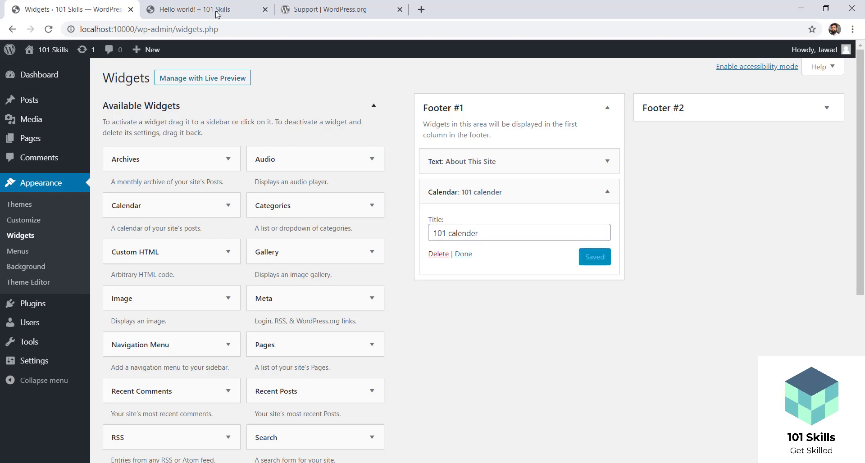
Step: Reload the Hello world! post to check the calendar title in its footer, and return to the Widgets page
left_click(174, 5)
left_click(49, 29)
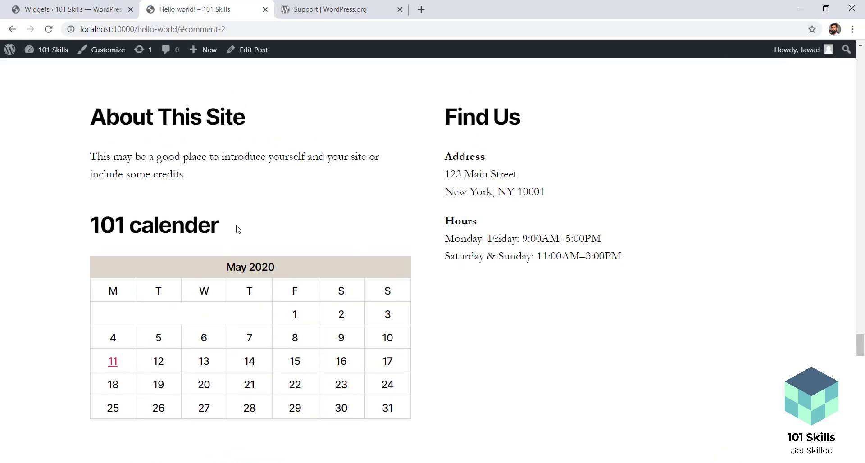
left_click_drag(237, 228, 79, 50)
left_click(127, 208)
left_click(70, 9)
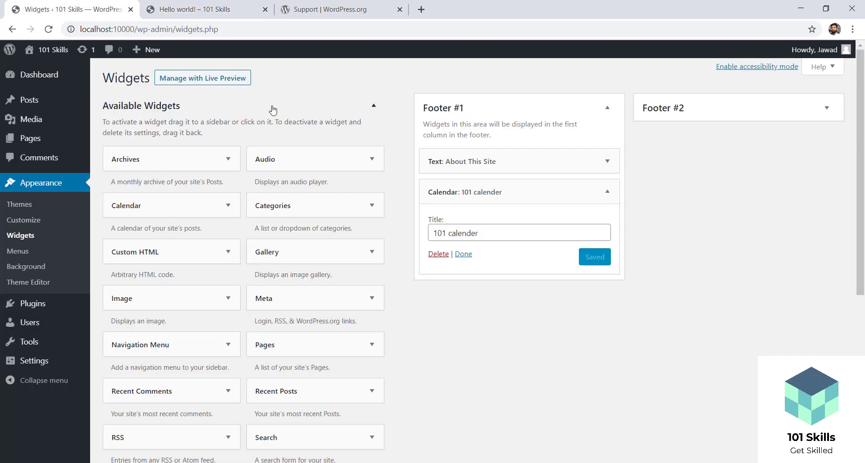
Step: Open the Menus page under Appearance and look over the selectable menus and the Primary menu's structure and settings
left_click(18, 254)
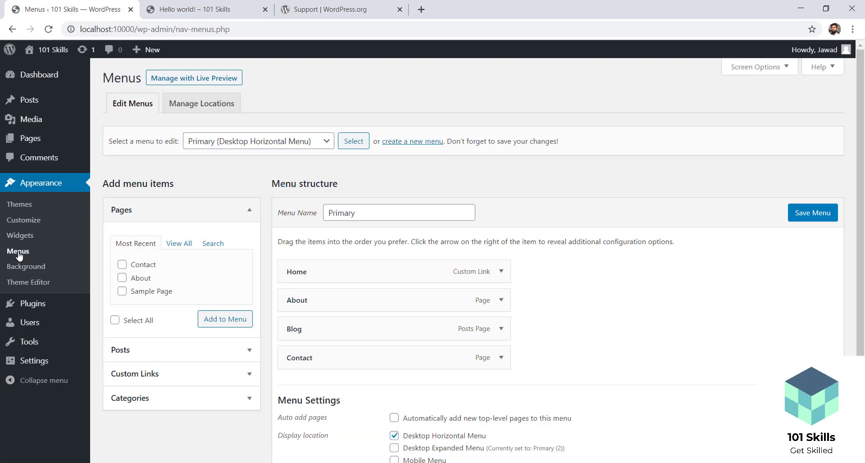
left_click(245, 145)
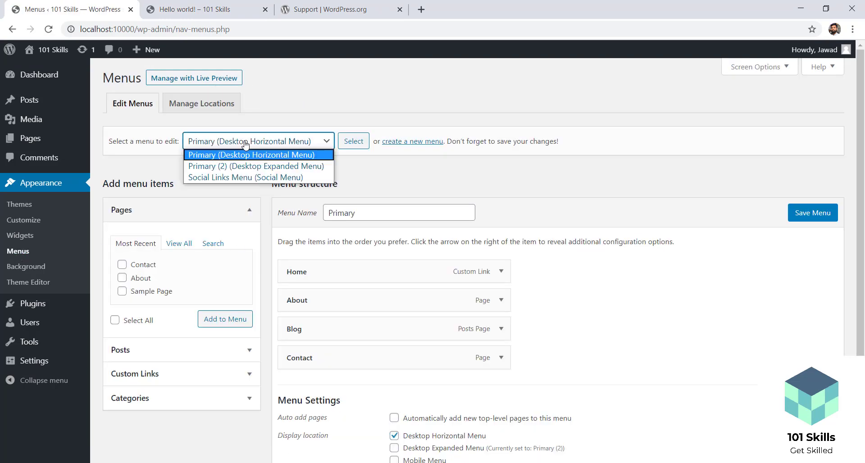
left_click(240, 193)
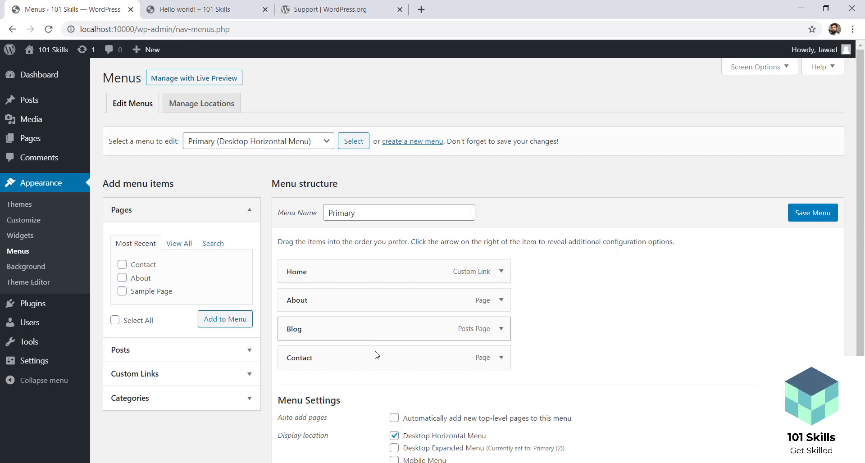
left_click_drag(862, 215, 864, 262)
scroll(863, 265, "down", 1)
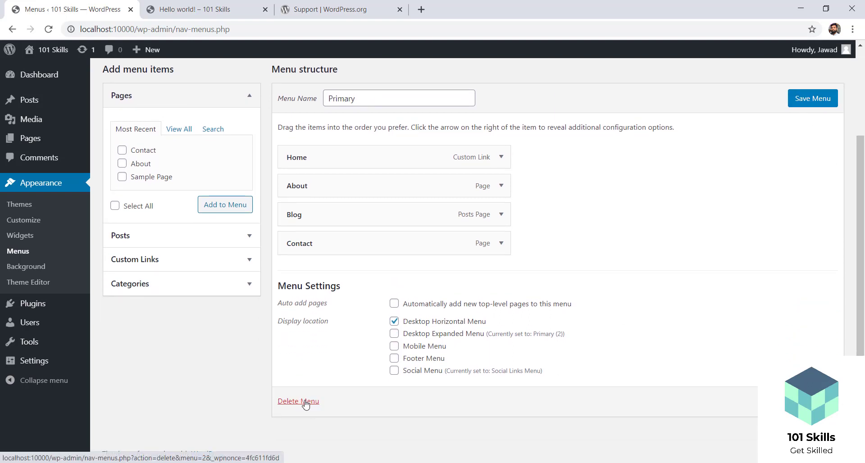
Step: Load the Primary (2) (Desktop Expanded Menu) menu for editing and look over the list of selectable menus
scroll(263, 158, "up", 2)
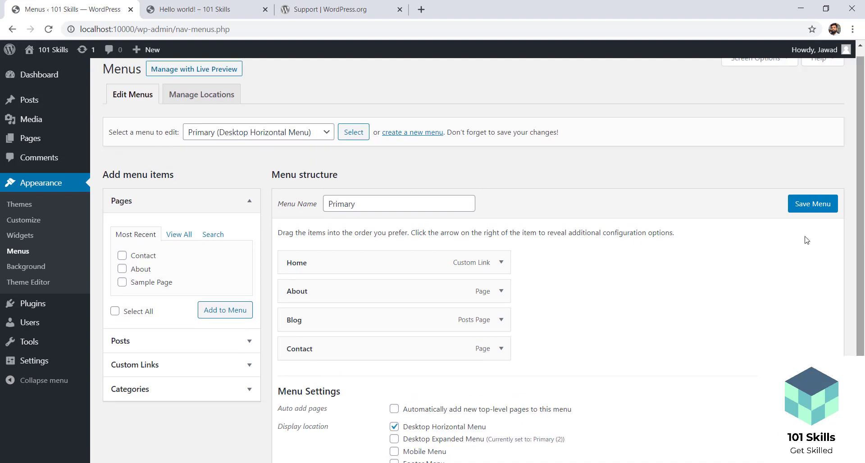
left_click(215, 135)
left_click(222, 158)
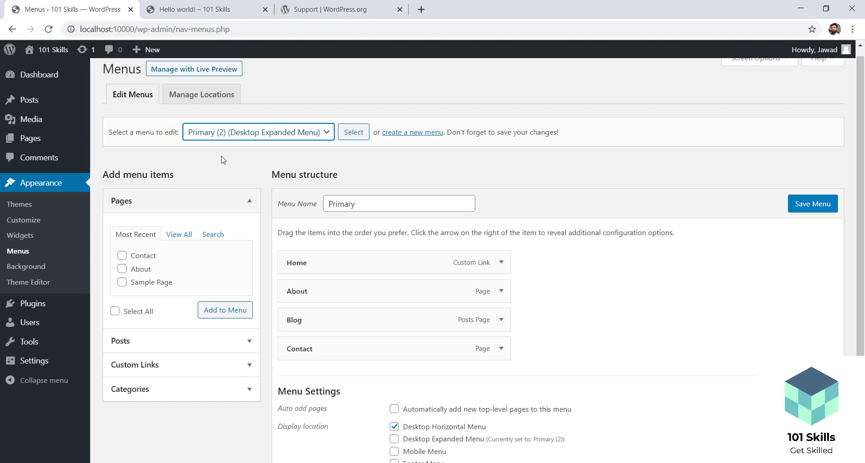
left_click(349, 136)
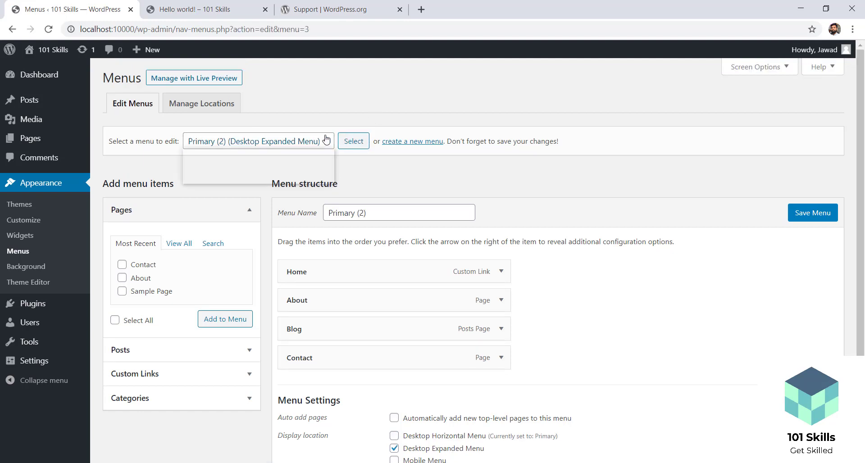
left_click(328, 140)
left_click(327, 140)
left_click(327, 140)
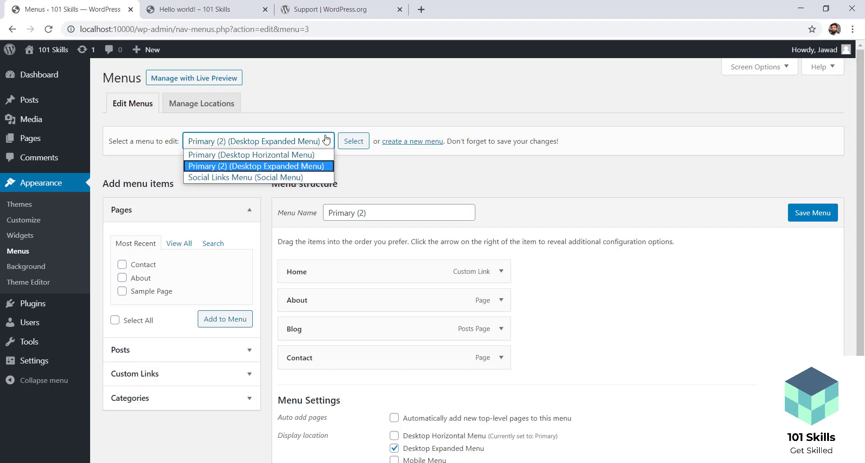
left_click(326, 140)
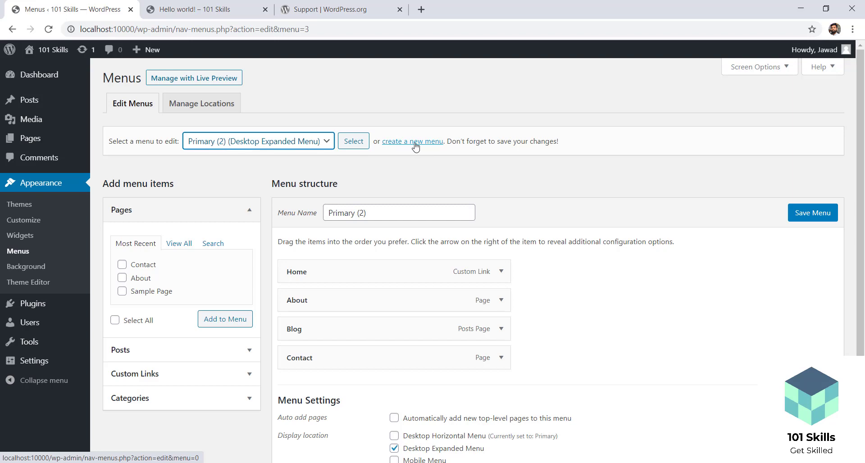
Step: Open Manage Locations for the menus and review which menu is assigned to each theme location
left_click(208, 109)
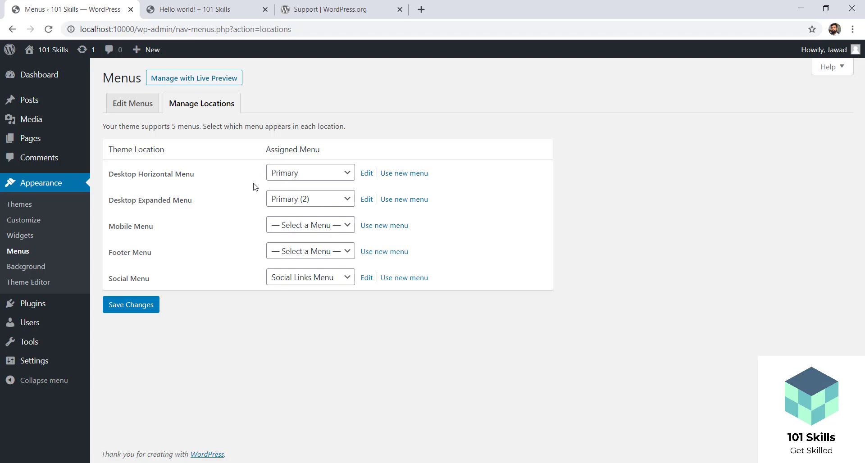
mouse_move(151, 278)
left_mouse_down()
mouse_move(112, 282)
mouse_move(147, 292)
left_mouse_up()
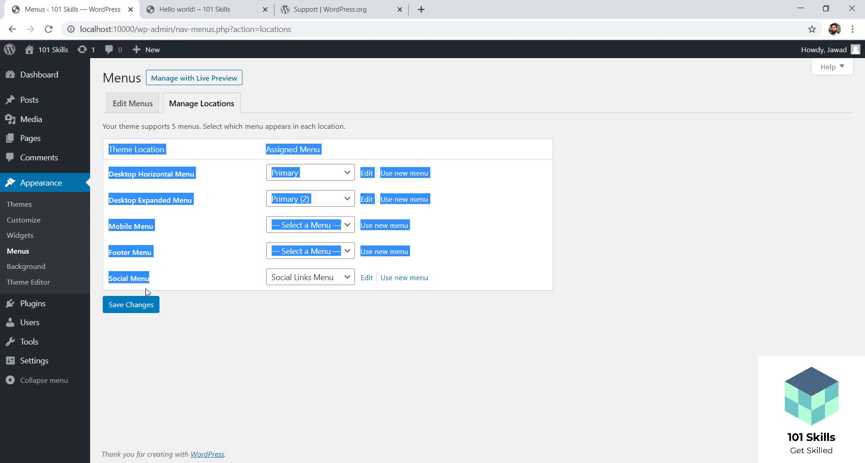
left_click(199, 315)
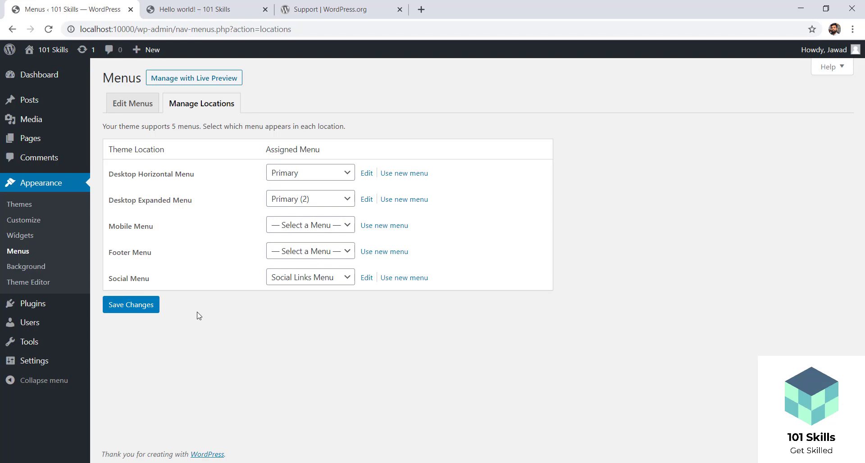
Step: View the Background Image setting under Appearance in the Customizer and return to the Menus page
left_click(31, 267)
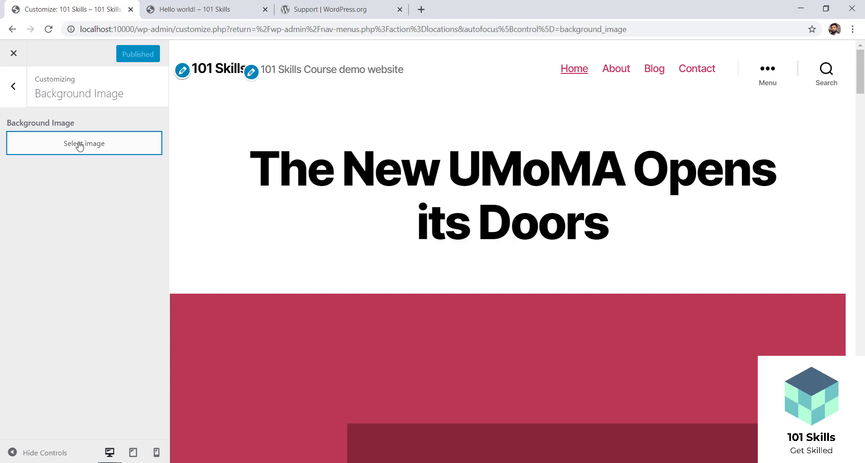
left_click(14, 53)
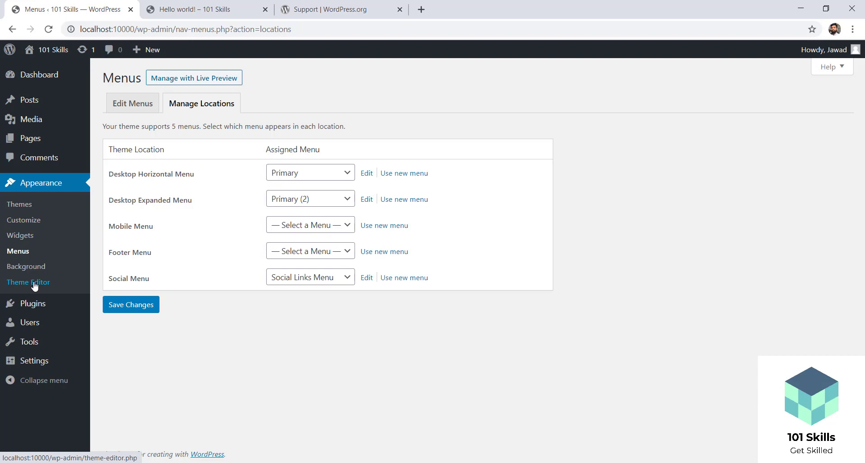
Step: Open the Theme Editor, read the Heads up! notice about direct edits and child themes, and acknowledge it
left_click(34, 284)
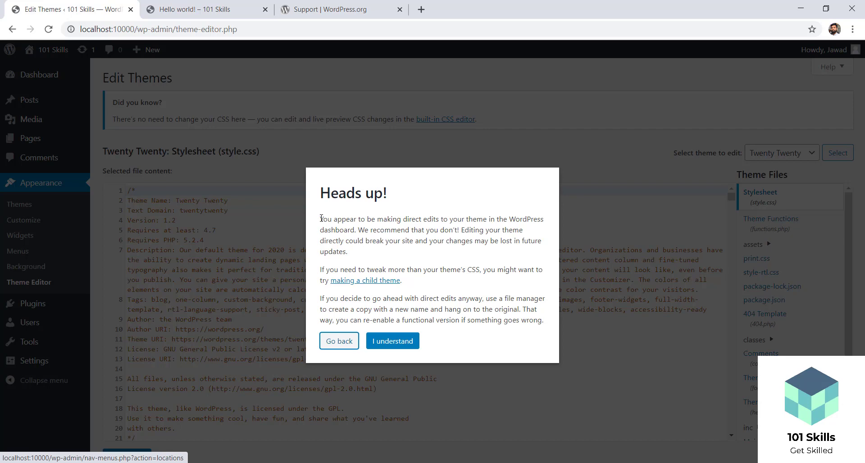
left_click_drag(320, 219, 366, 251)
left_click(367, 253)
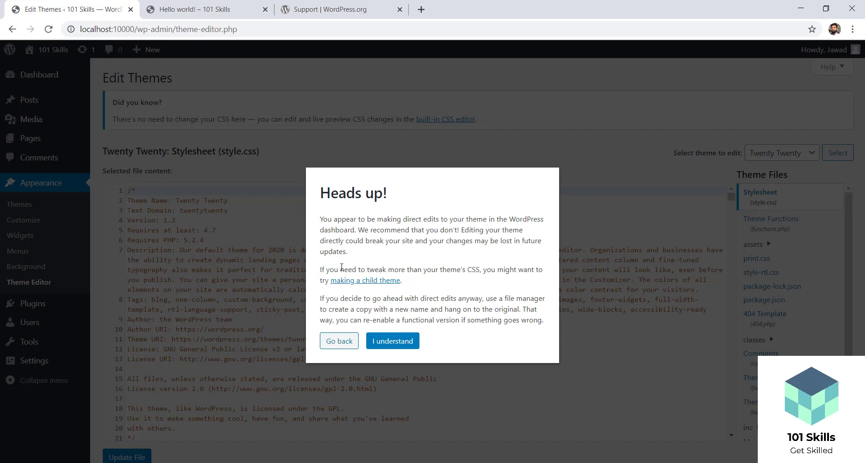
left_click_drag(320, 269, 409, 284)
left_click(409, 285)
left_click_drag(319, 270, 408, 282)
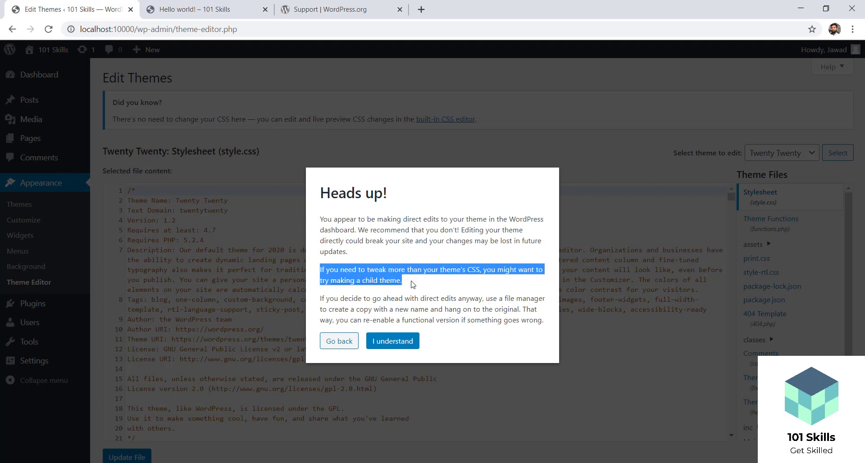
left_click(411, 284)
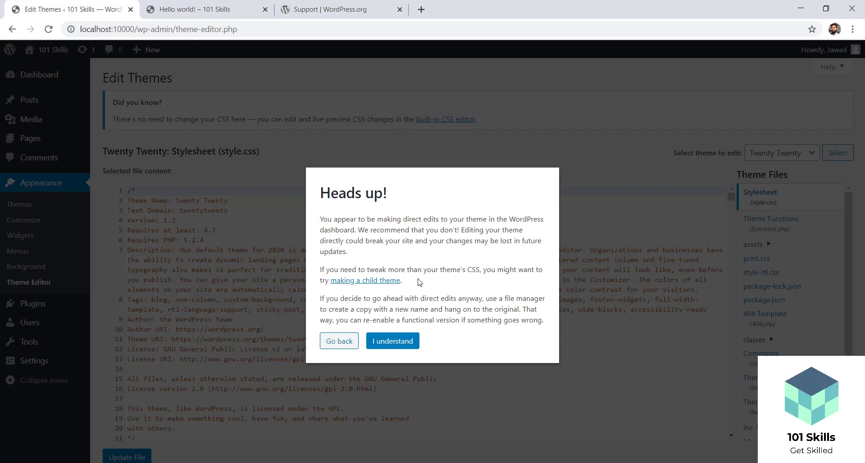
left_click(391, 342)
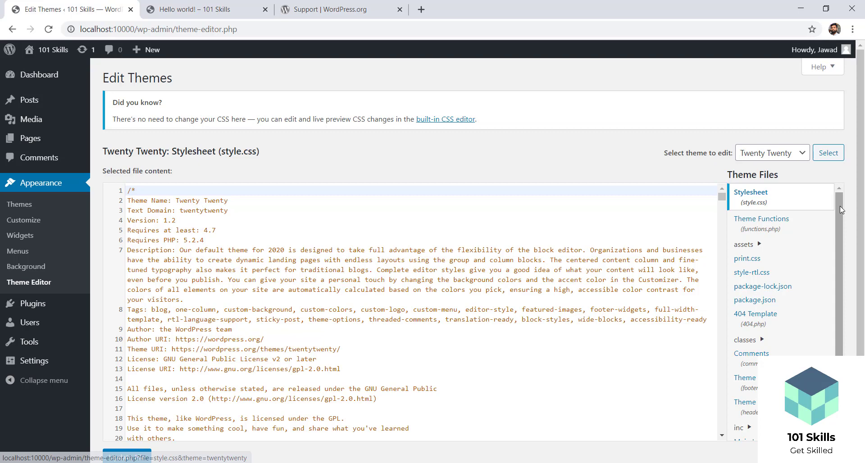
Step: Open the Theme Footer file (footer.php) of Twenty Twenty and look through its code
left_click_drag(839, 206, 843, 264)
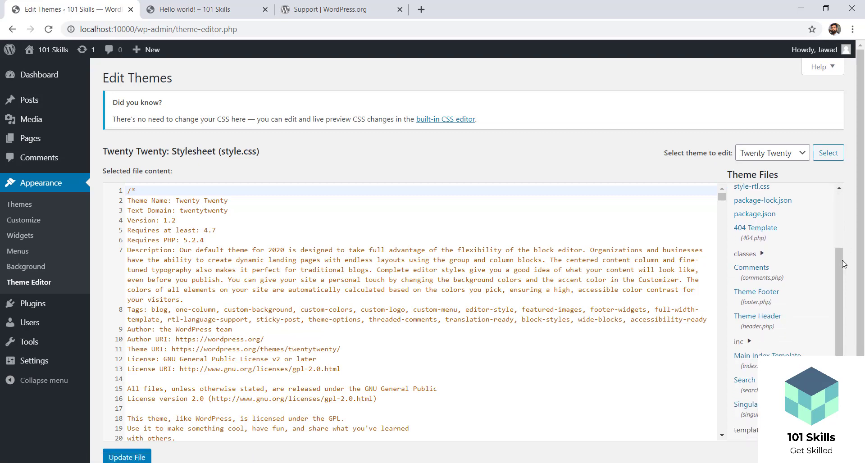
left_click(756, 304)
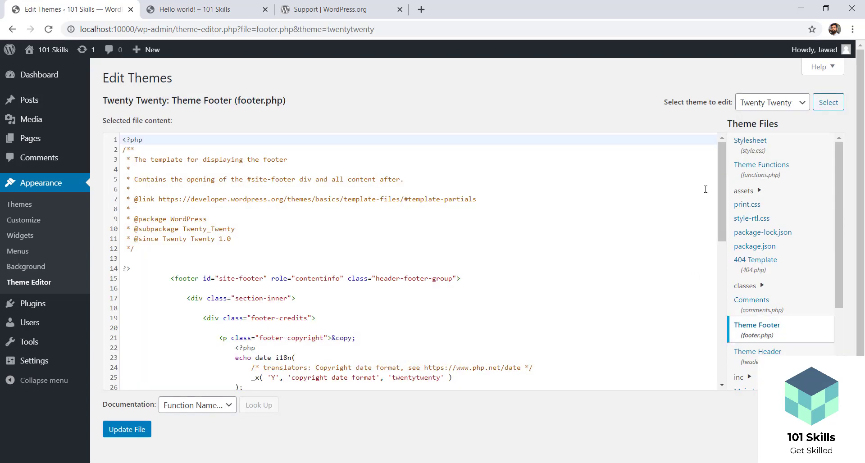
left_click_drag(719, 187, 723, 332)
left_click_drag(472, 343, 220, 185)
left_click(216, 175)
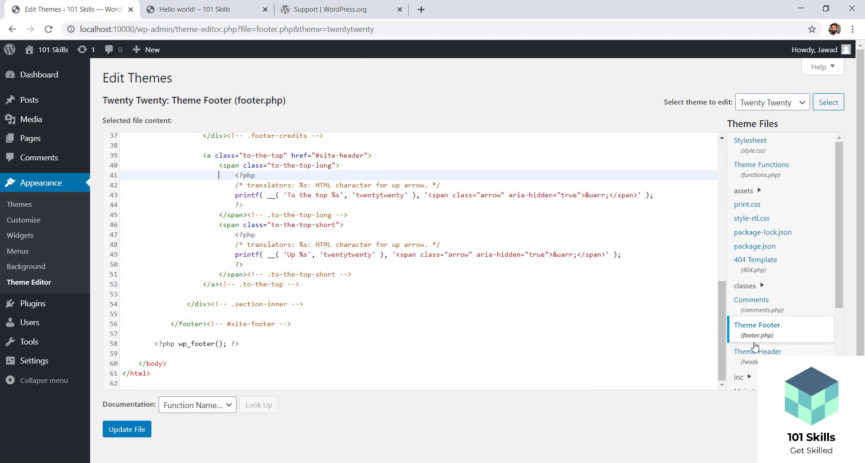
left_click_drag(720, 359, 712, 219)
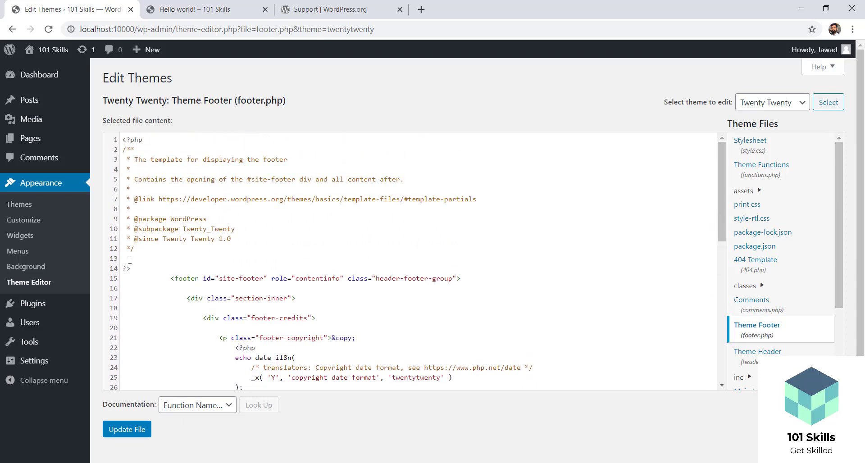
Step: View the Installed Plugins page and the Plugin Editor page
mouse_move(33, 310)
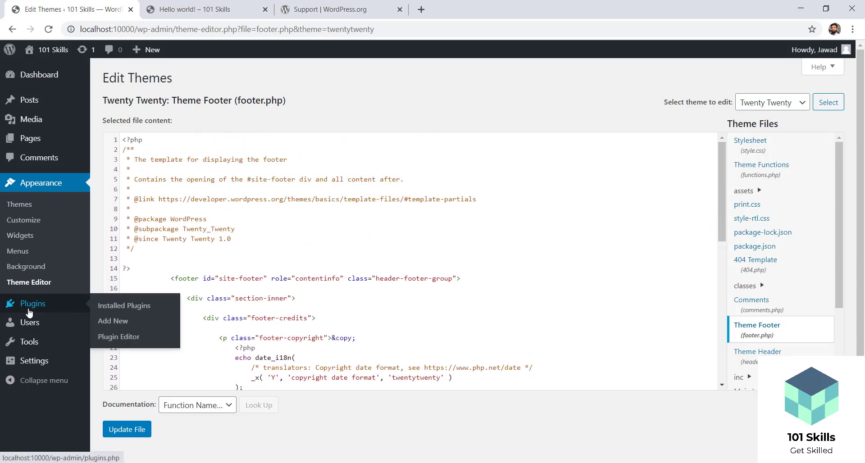
left_click(34, 311)
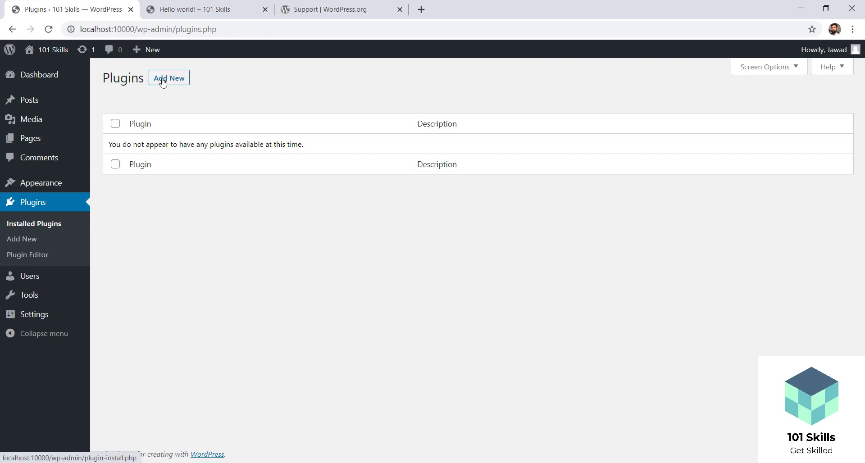
left_click(32, 256)
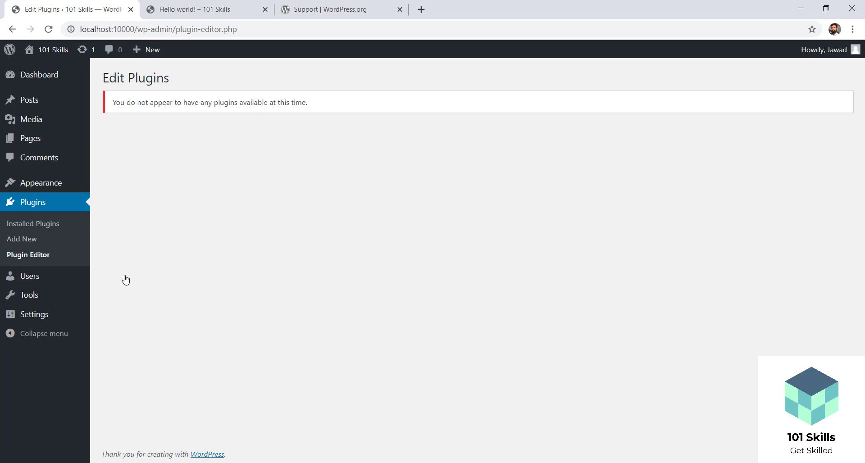
Step: Open the All Users list and review the roles that can be assigned, leaving Change role to... selected
mouse_move(31, 281)
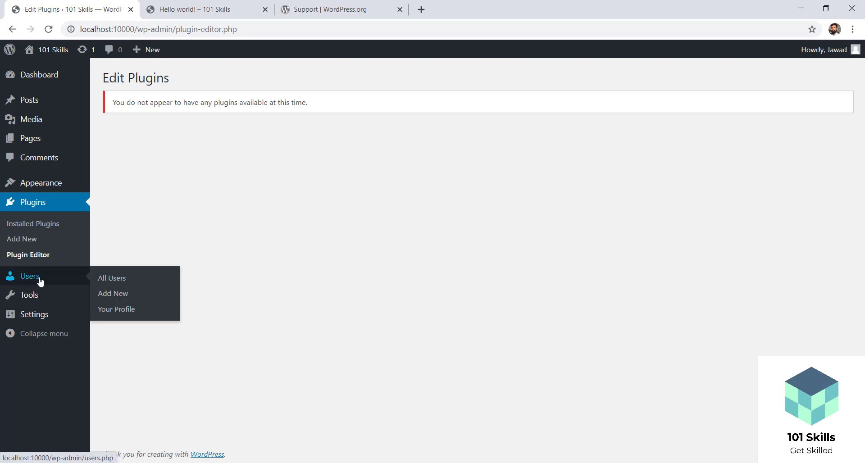
left_click(40, 281)
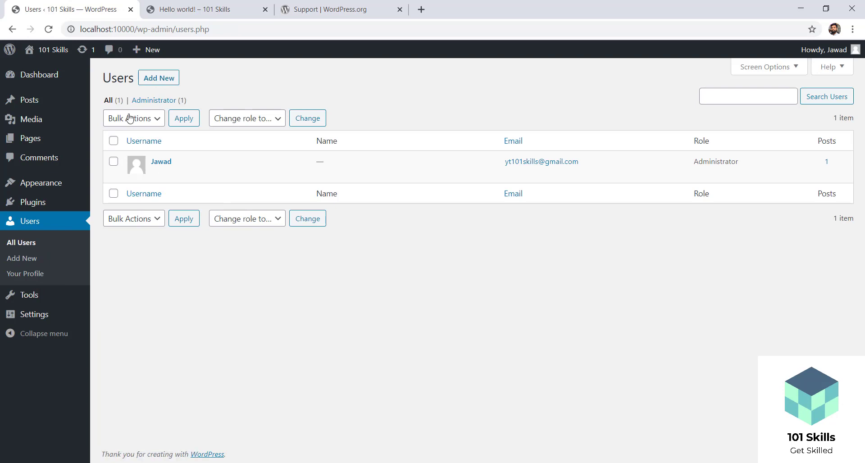
mouse_move(165, 161)
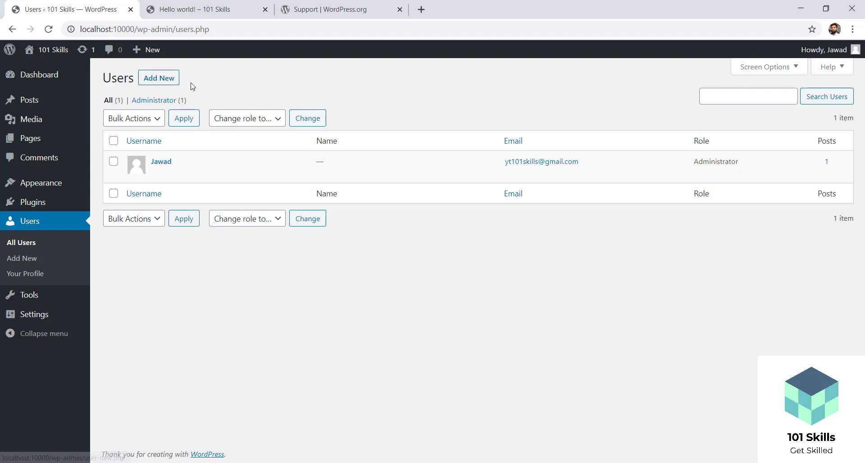
left_click(256, 121)
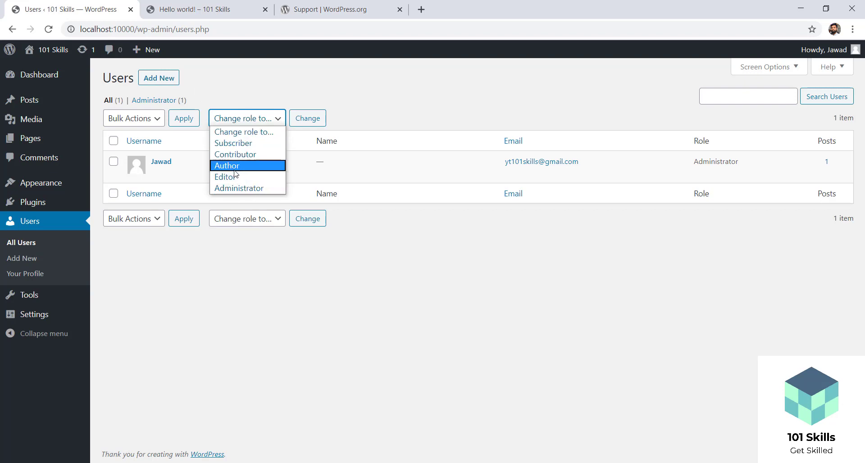
left_click(240, 132)
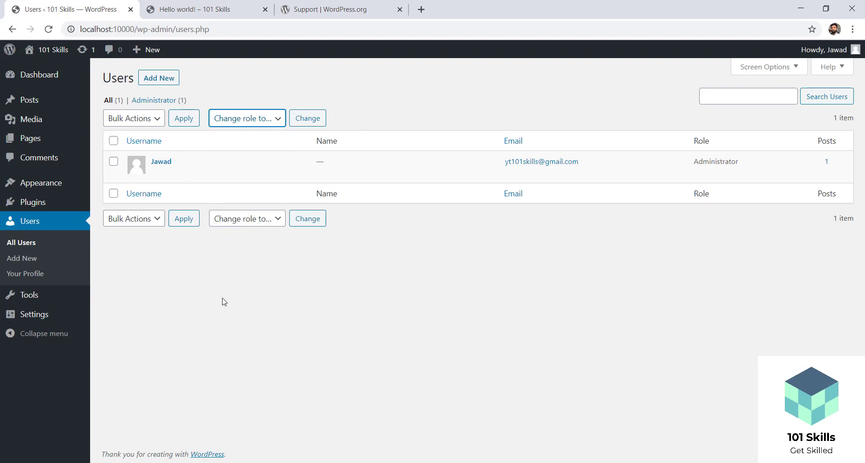
Step: Open Your Profile and examine the personal options, name, contact, biographical and account management fields
left_click(17, 274)
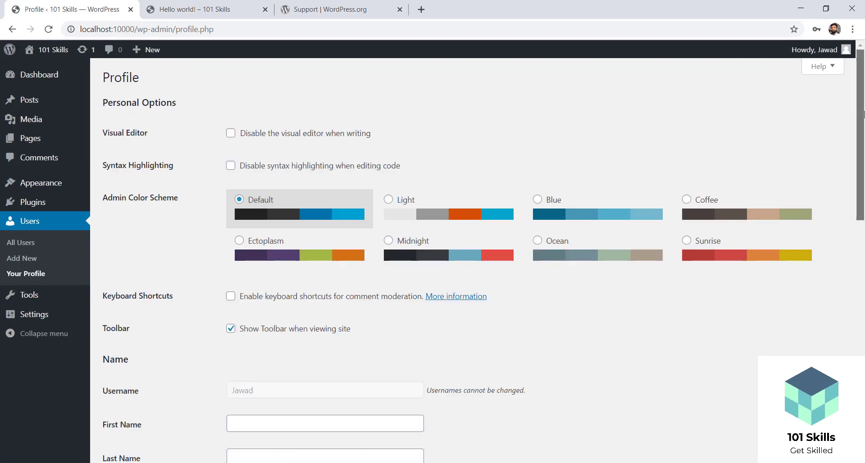
scroll(863, 114, "down", 10)
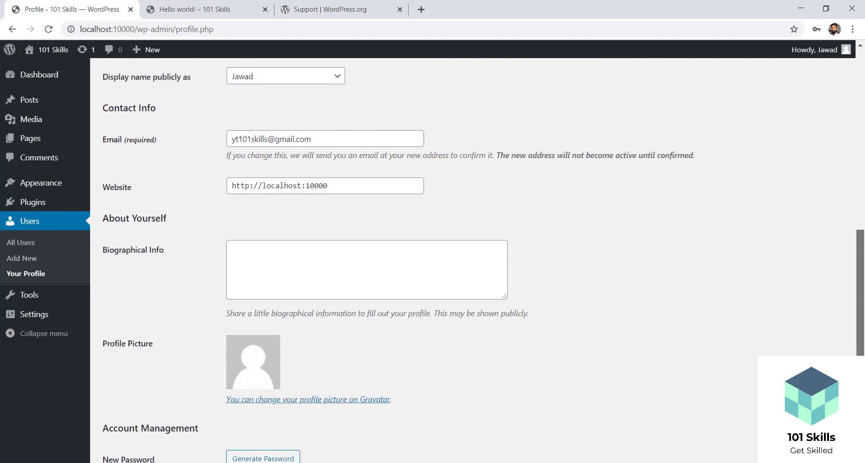
scroll(863, 182, "down", 3)
scroll(863, 183, "up", 7)
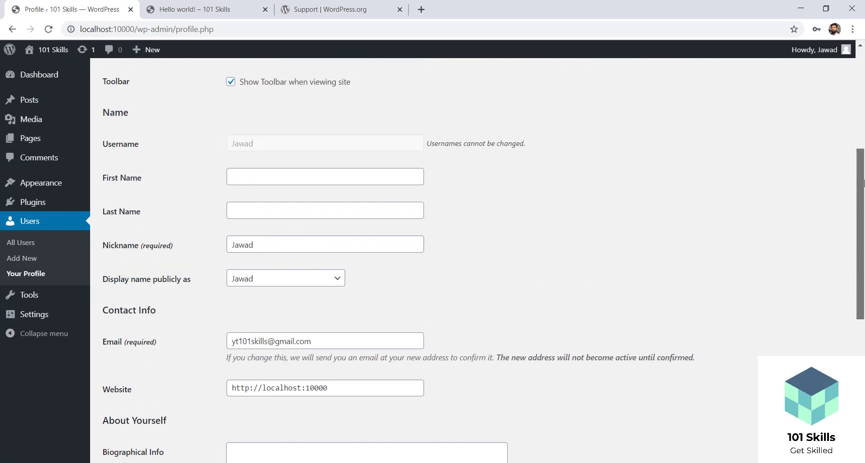
scroll(863, 182, "up", 3)
left_click_drag(269, 291, 231, 294)
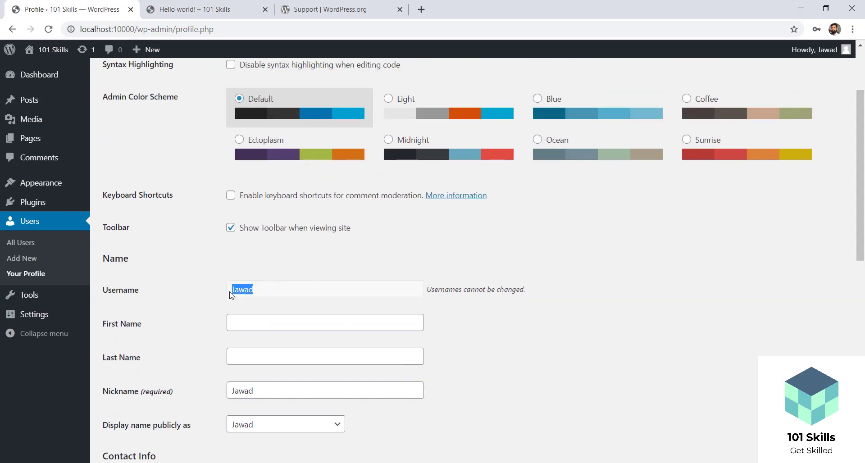
left_click(282, 319)
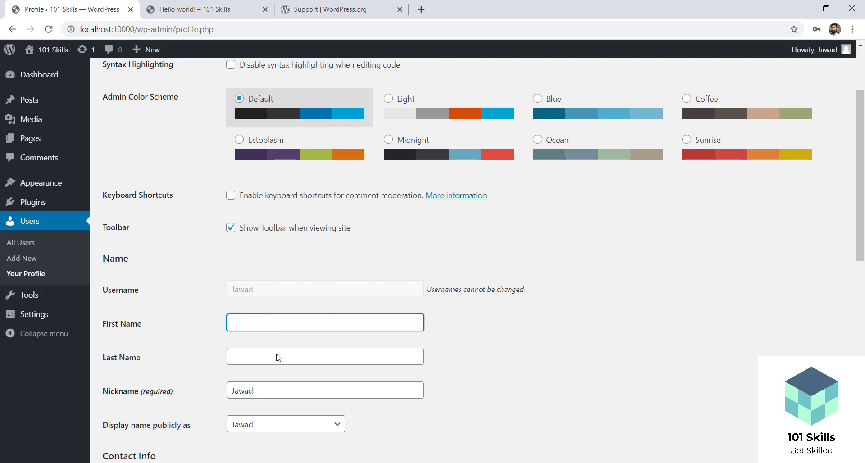
left_click(278, 357)
left_click(285, 390)
scroll(859, 189, "down", 2)
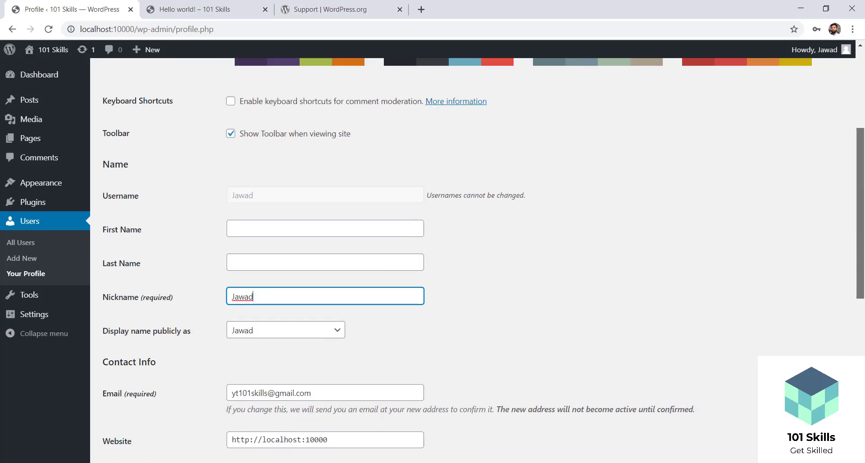
scroll(633, 299, "down", 8)
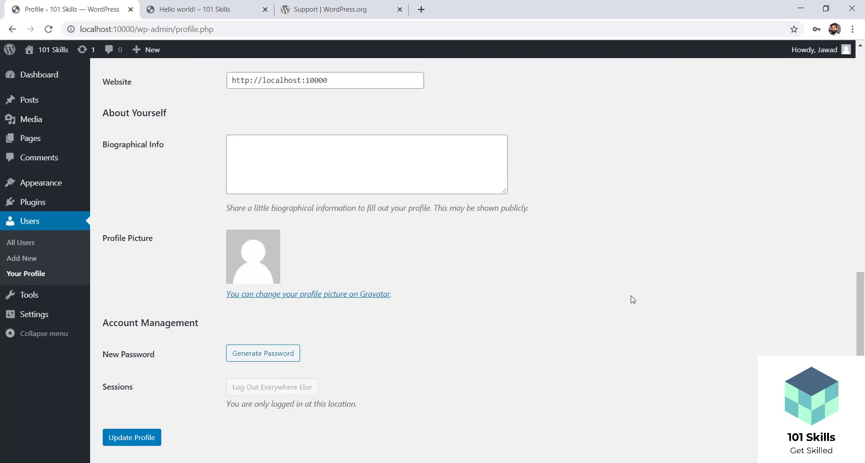
Step: Open the Tools area and examine the importers on its Import page, including Blogger, LiveJournal and Tumblr
left_click(28, 302)
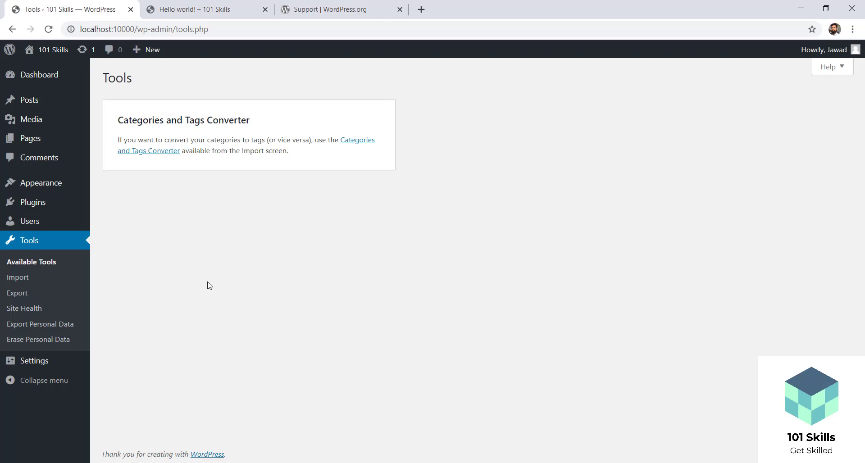
left_click(19, 278)
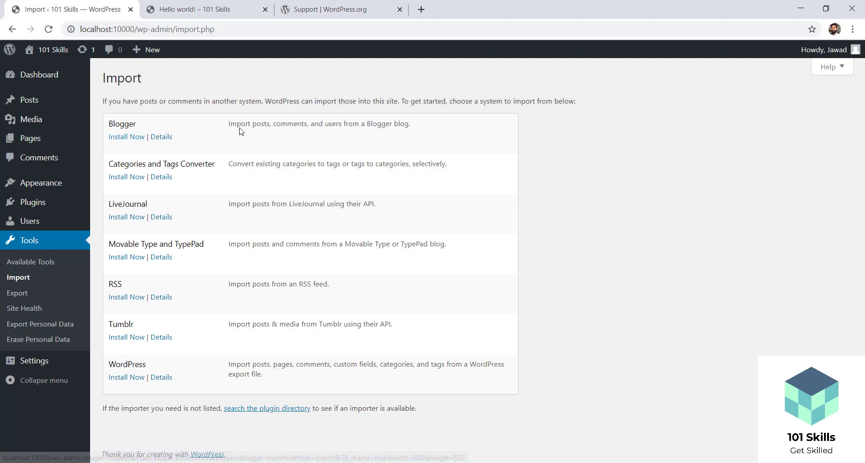
left_click_drag(257, 125, 418, 128)
left_click(377, 130)
left_click(417, 128)
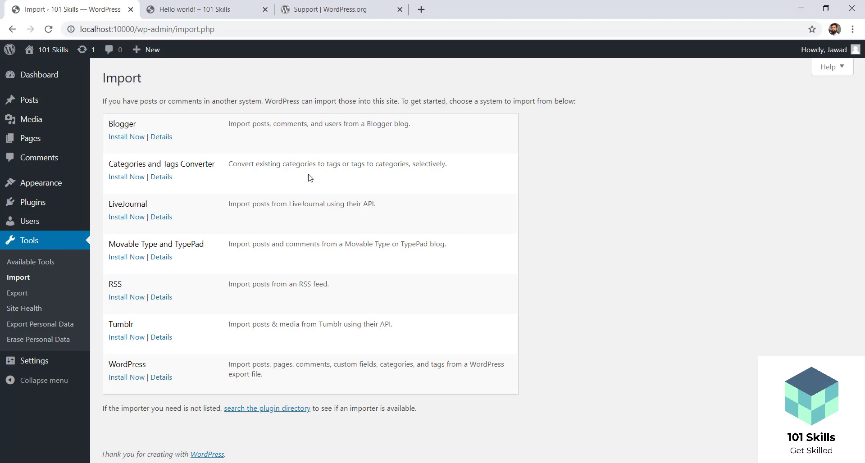
left_click_drag(290, 203, 364, 234)
left_click(364, 235)
left_click_drag(280, 324, 367, 325)
left_click(370, 327)
Step: Open the Export tool and review the export filters for Posts, Pages and Media, leaving Media selected
left_click(16, 294)
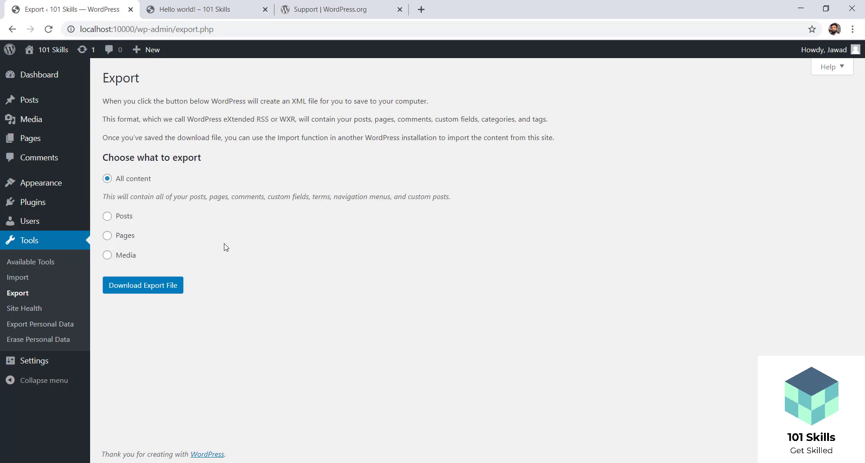
left_click(126, 222)
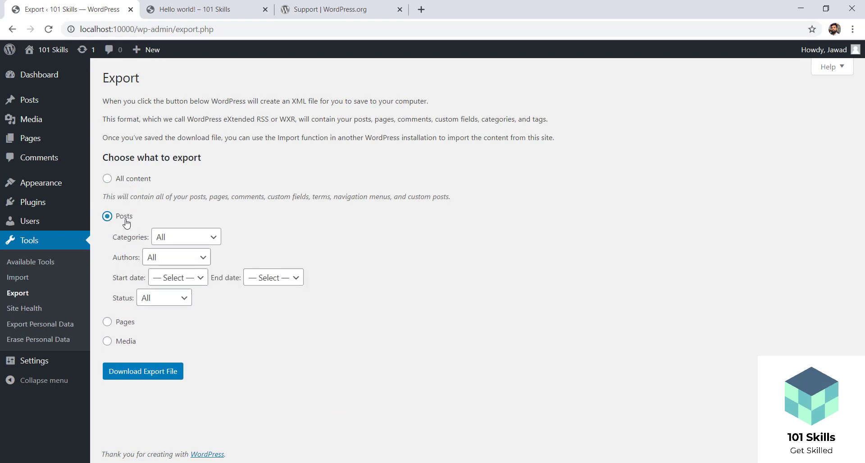
left_click(124, 323)
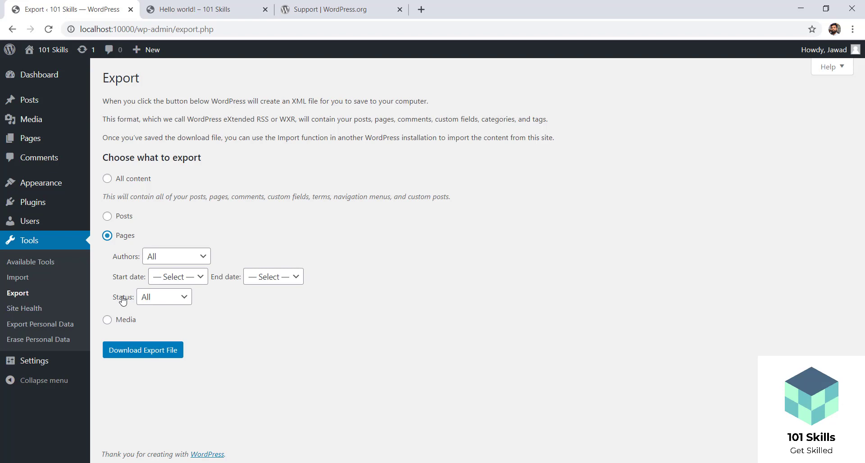
left_click(127, 321)
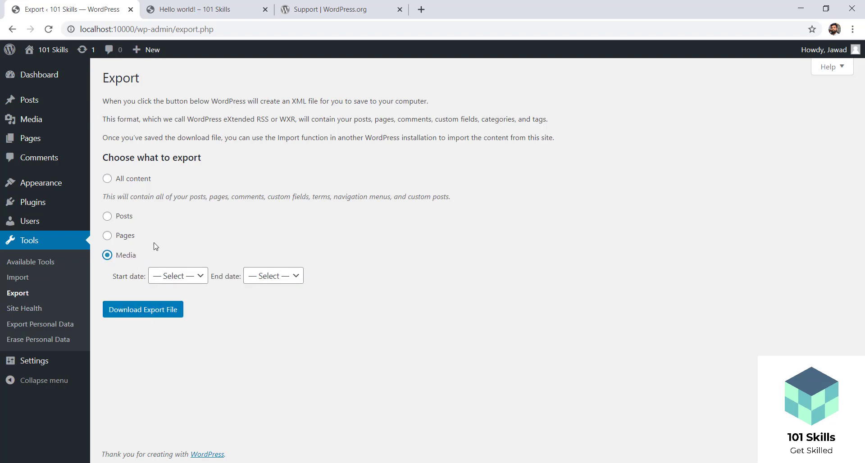
Step: View the Site Health, Export Personal Data and Erase Personal Data pages
left_click(31, 310)
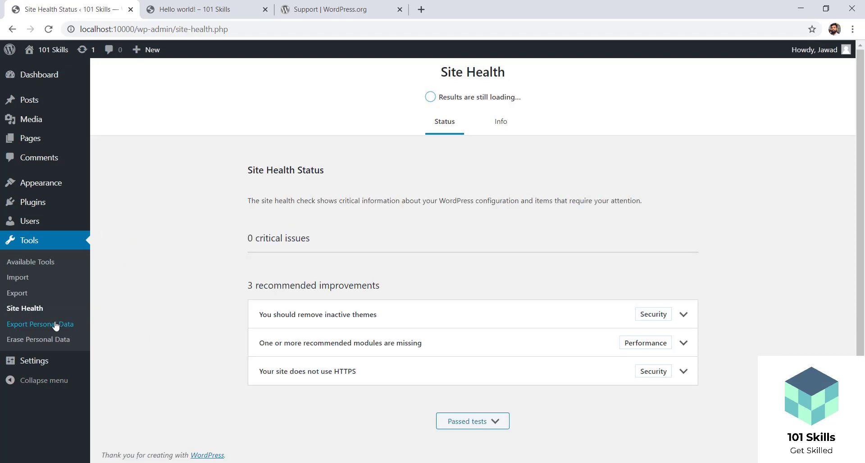
left_click(83, 324)
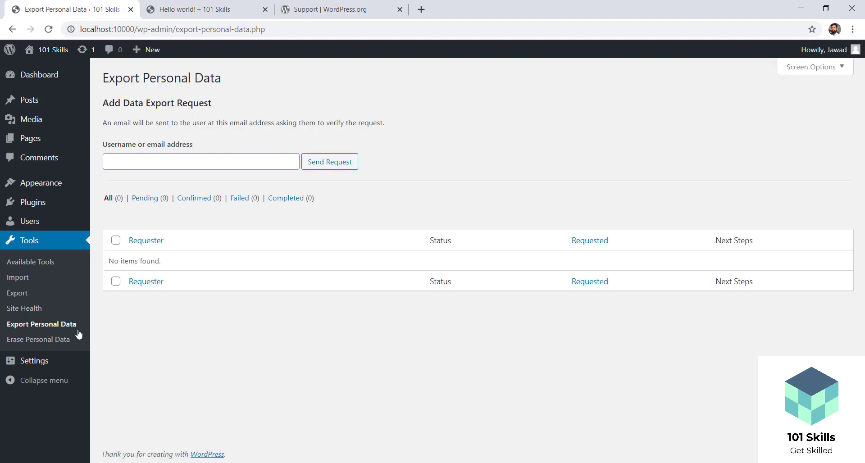
left_click(29, 343)
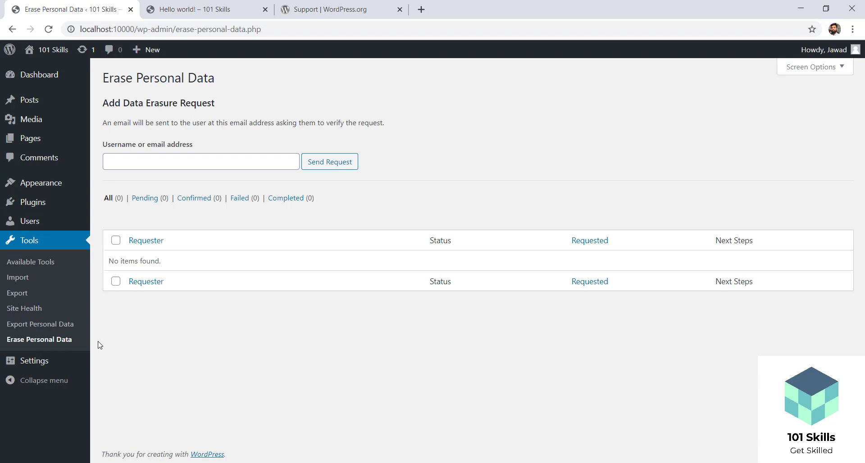
Step: Open General Settings and examine the fields from site title and tagline down to date format, time format and week start
left_click(31, 366)
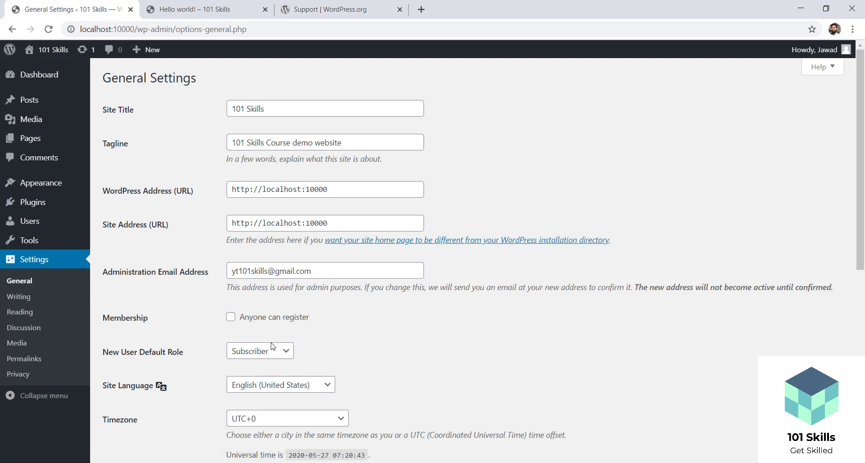
mouse_move(862, 145)
left_mouse_down()
mouse_move(861, 161)
mouse_move(861, 146)
left_mouse_up()
double_click(269, 109)
left_click_drag(224, 113, 212, 113)
left_click_drag(358, 142, 208, 143)
left_click(236, 169)
scroll(855, 171, "down", 2)
left_click_drag(861, 170, 863, 314)
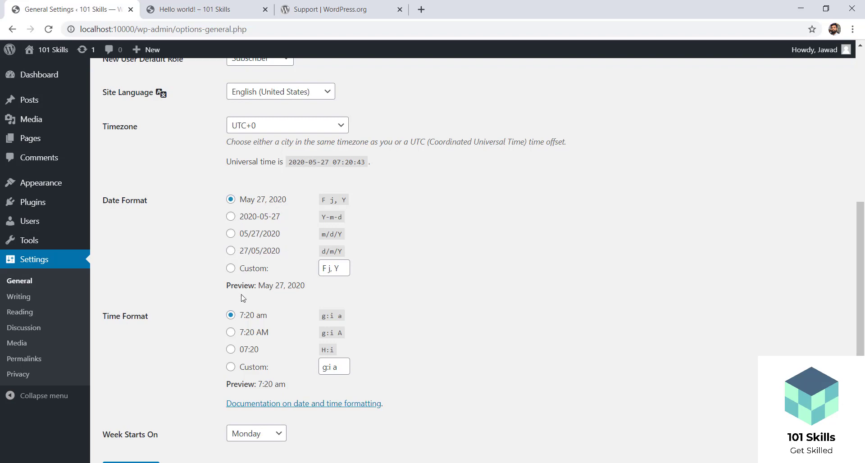
scroll(725, 341, "down", 2)
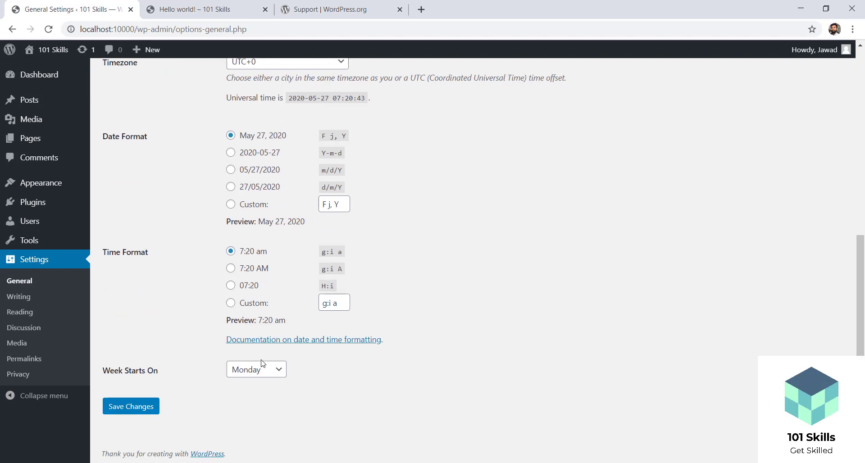
left_click(247, 370)
left_click(219, 392)
Step: View the Writing Settings and Reading Settings pages
left_click(21, 297)
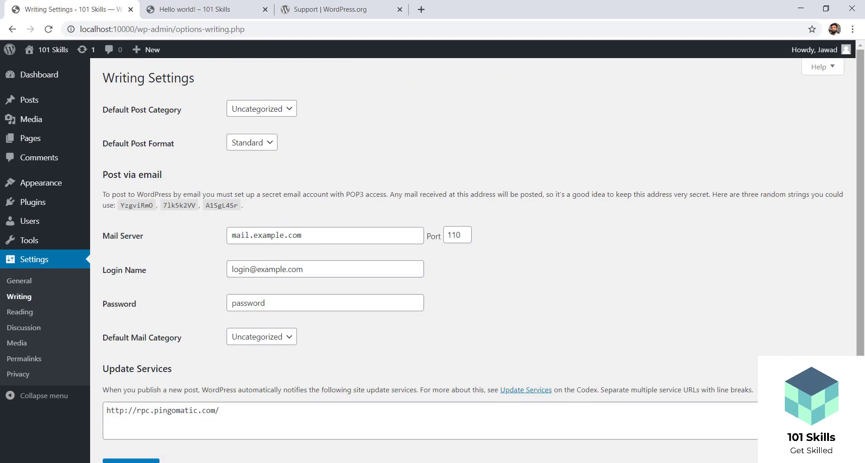
mouse_move(860, 126)
left_mouse_down()
mouse_move(860, 174)
mouse_move(861, 141)
left_mouse_up()
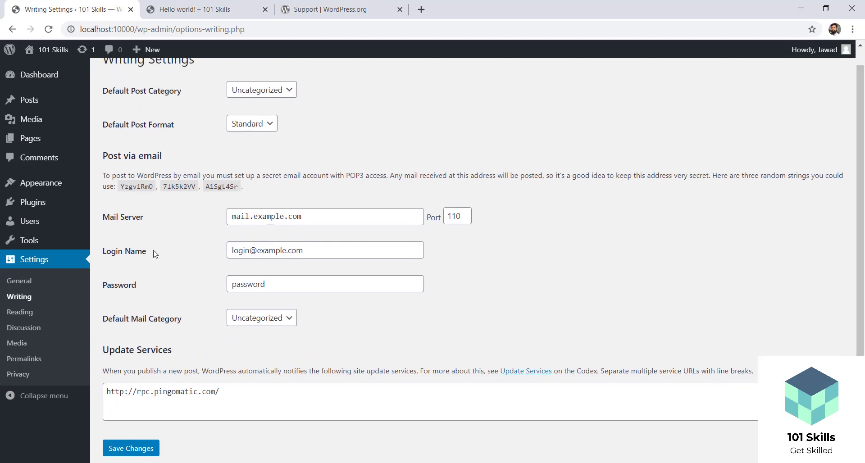
left_click(24, 313)
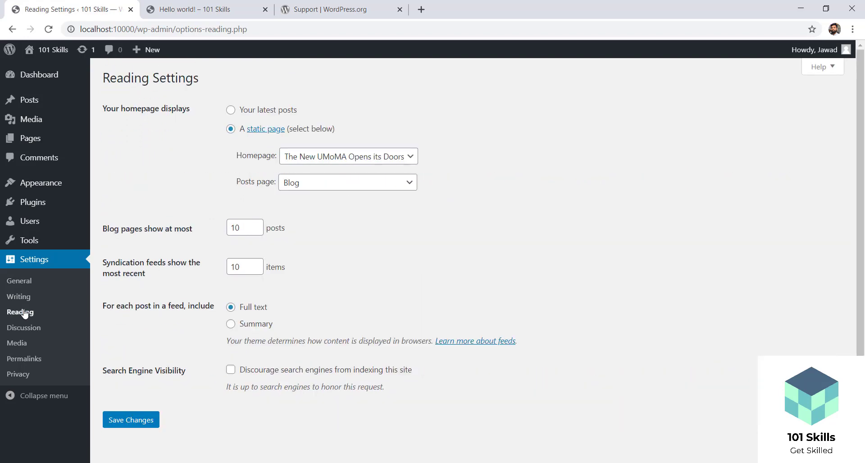
Step: Open Permalink Settings and examine the Post name URL structure among the common settings
left_click(25, 359)
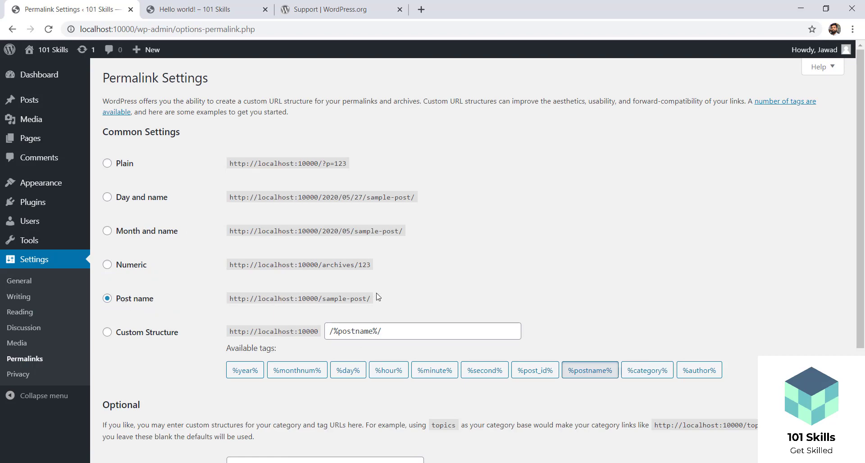
left_click_drag(371, 299, 229, 299)
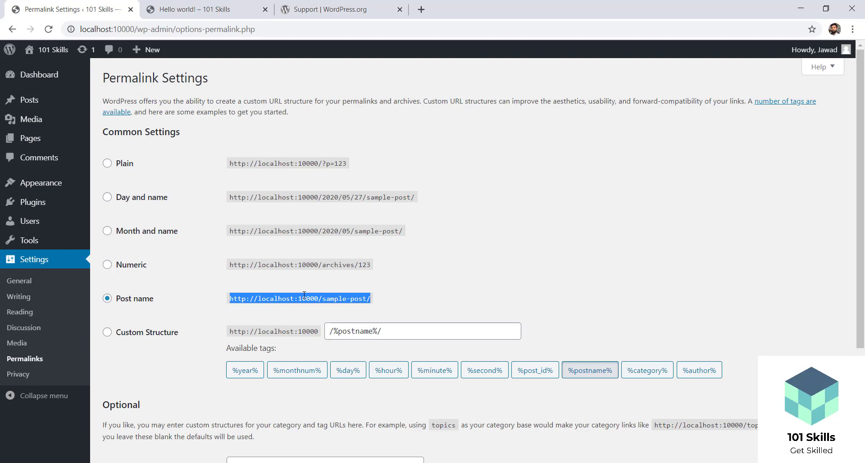
left_click(375, 298)
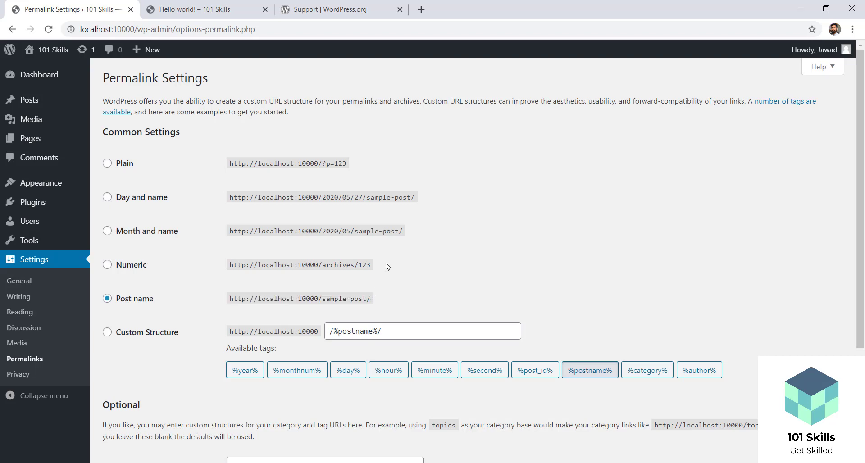
left_click_drag(371, 298, 284, 309)
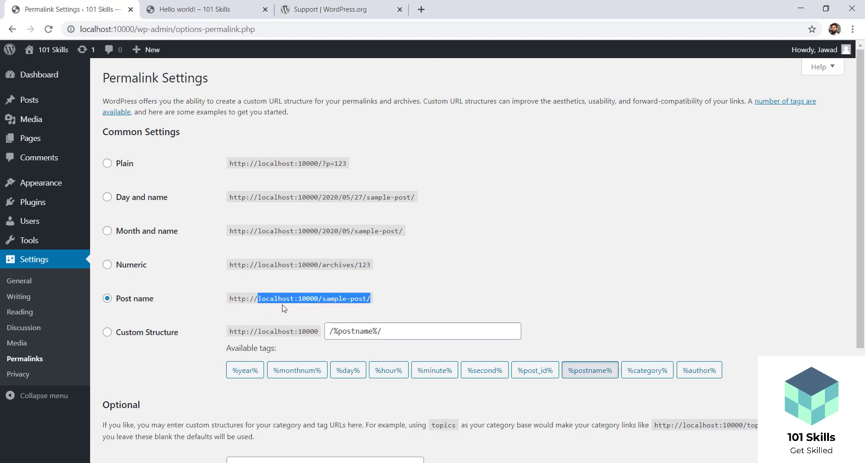
left_click(284, 308)
double_click(282, 305)
left_click(283, 305)
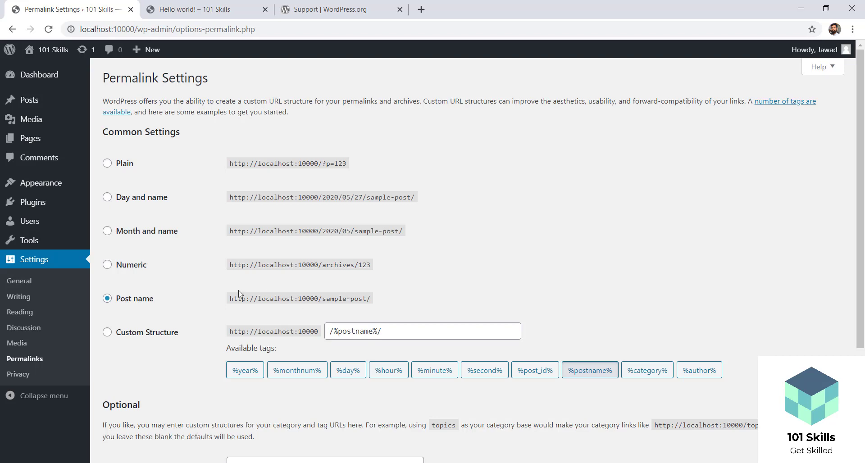
Step: View the Privacy Settings and the Privacy Policy page selector, and return to the All Posts list
left_click(16, 377)
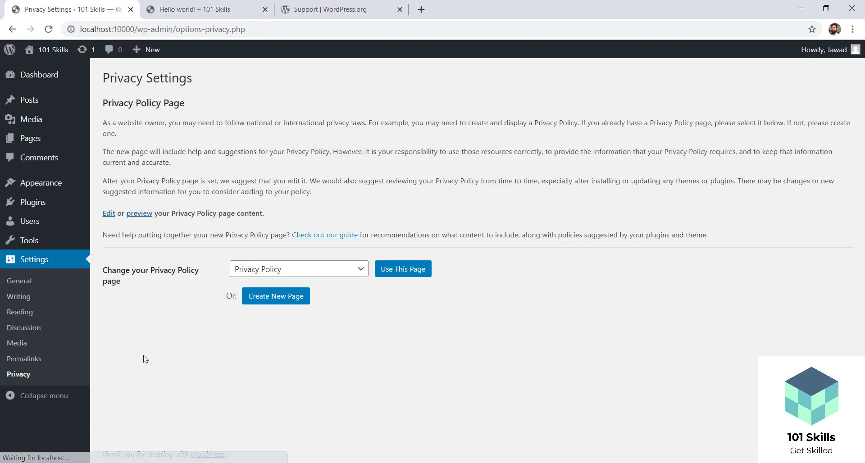
left_click(264, 270)
left_click(264, 270)
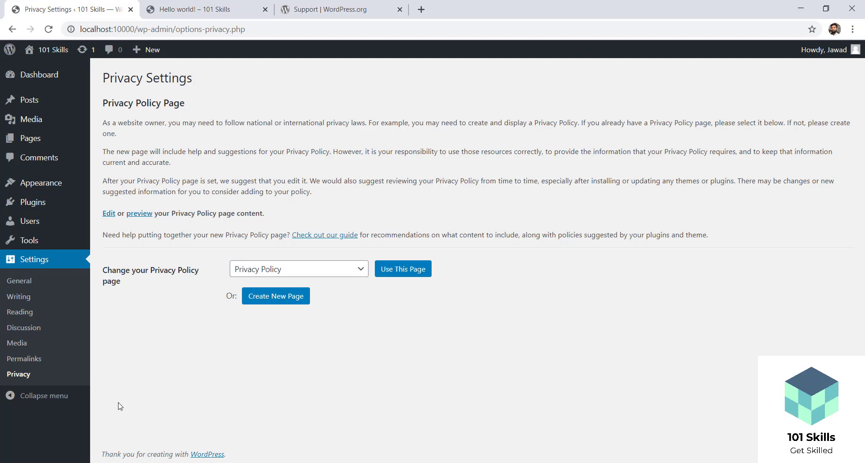
left_click(40, 103)
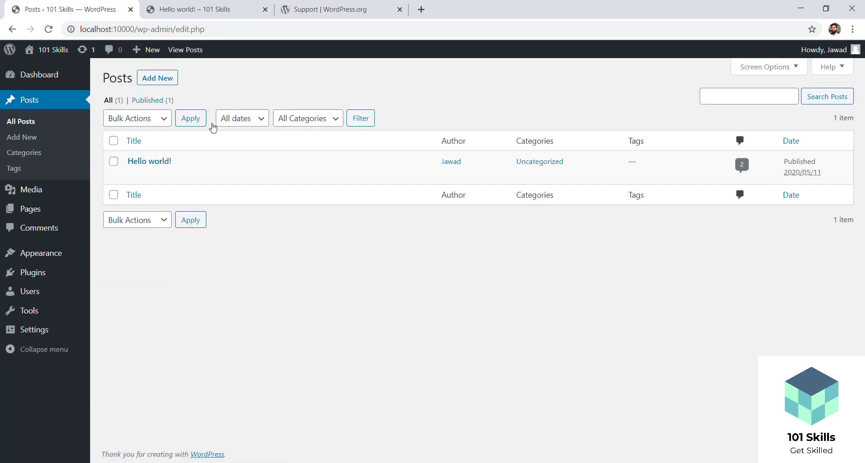
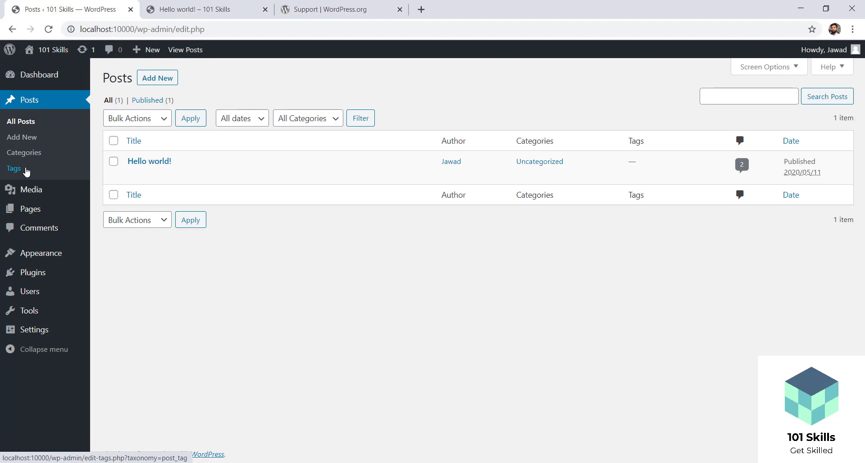
Step: Load the Facebook page fb.com/yt101skills in place of the open WordPress.org Support page
left_click(305, 13)
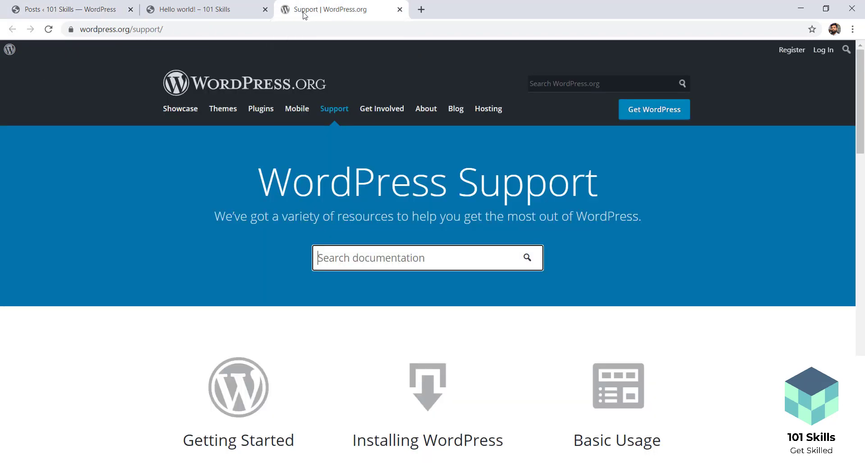
left_click(263, 26)
type("fb")
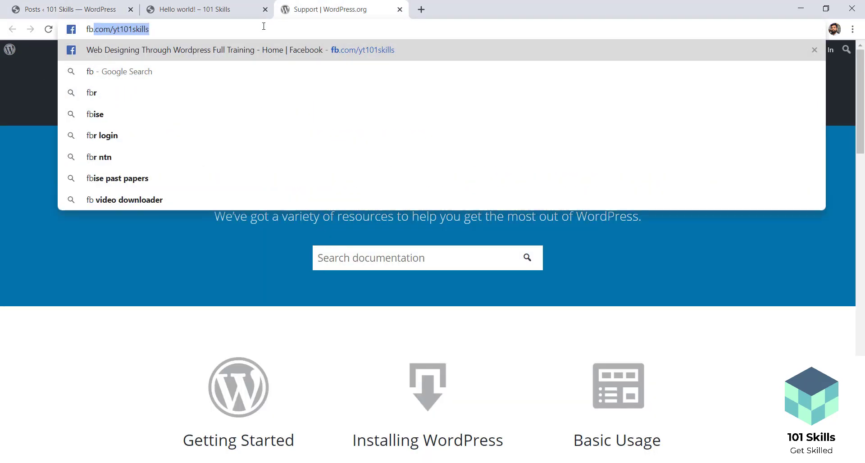
key("Return")
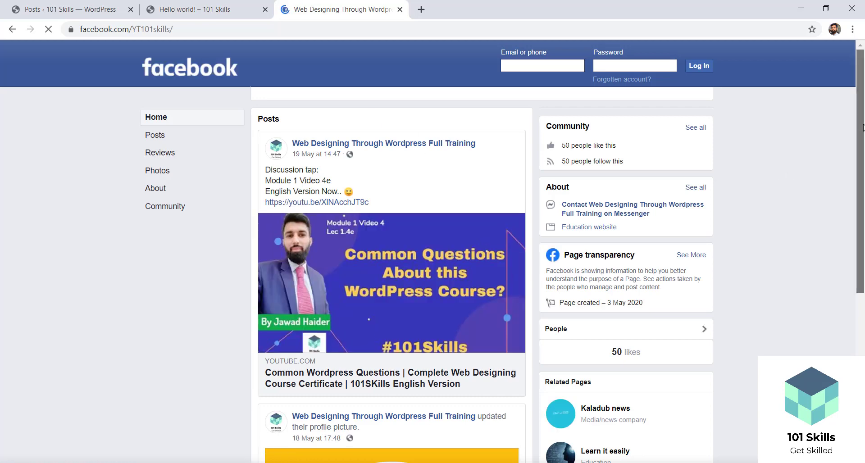
Step: Look over the Module 1 Video 4e discussion post on the Facebook page's home and open the page's Posts section
left_click_drag(863, 124, 863, 131)
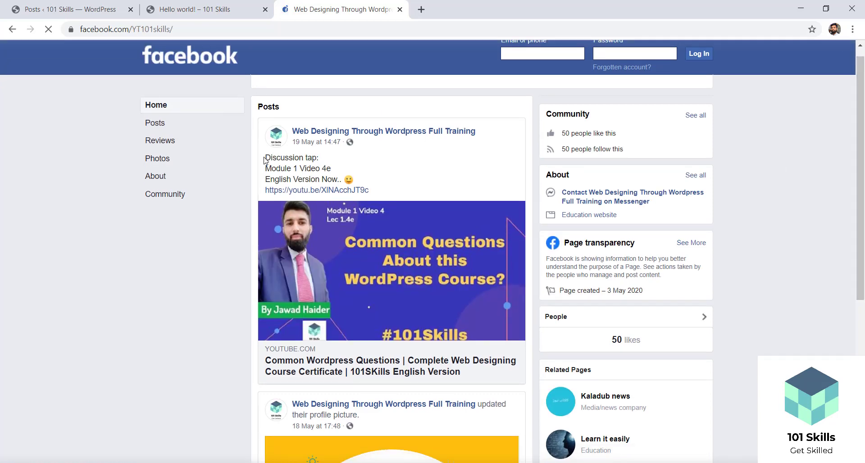
left_click_drag(264, 168, 351, 161)
left_click(348, 162)
left_click_drag(863, 135, 863, 276)
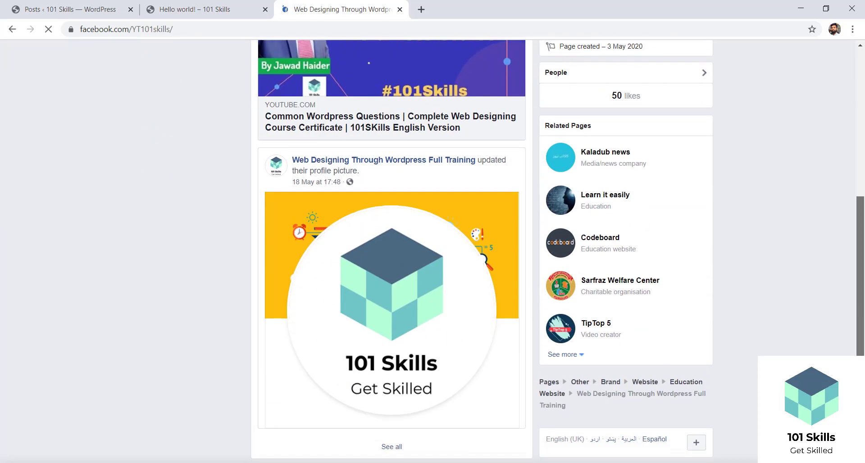
scroll(416, 116, "up", 5)
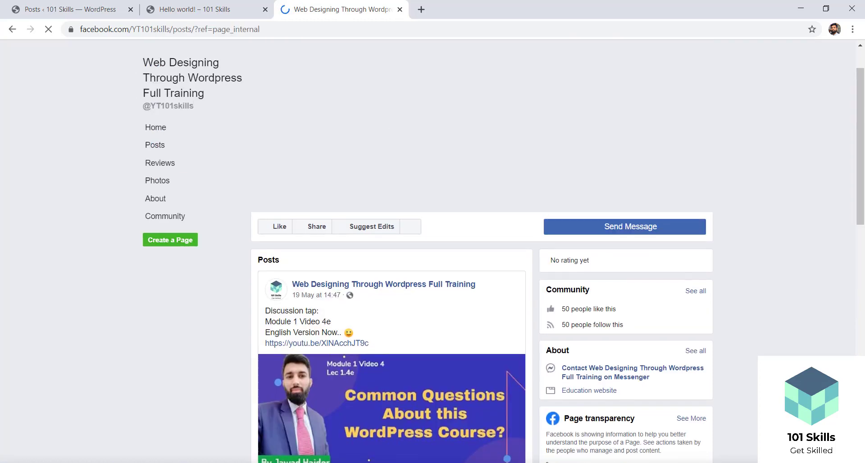
Step: Browse the discussion posts for the course videos, dismissing the login prompt, and return to the start of the Posts section
scroll(862, 307, "down", 9)
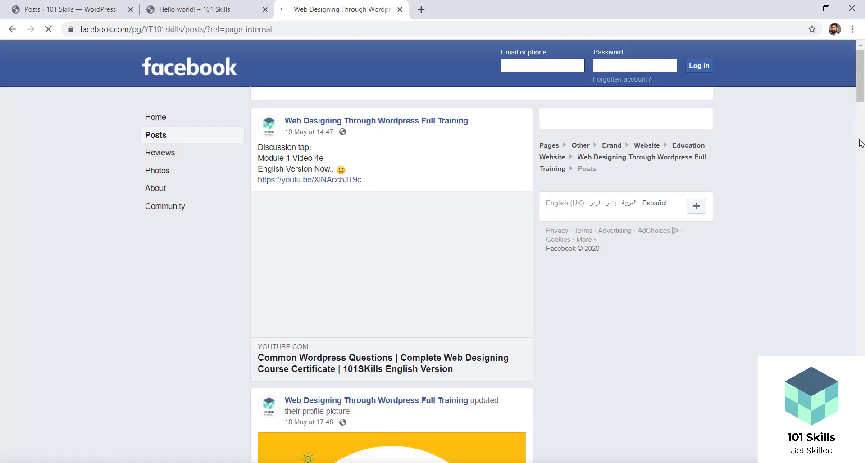
scroll(861, 92, "down", 7)
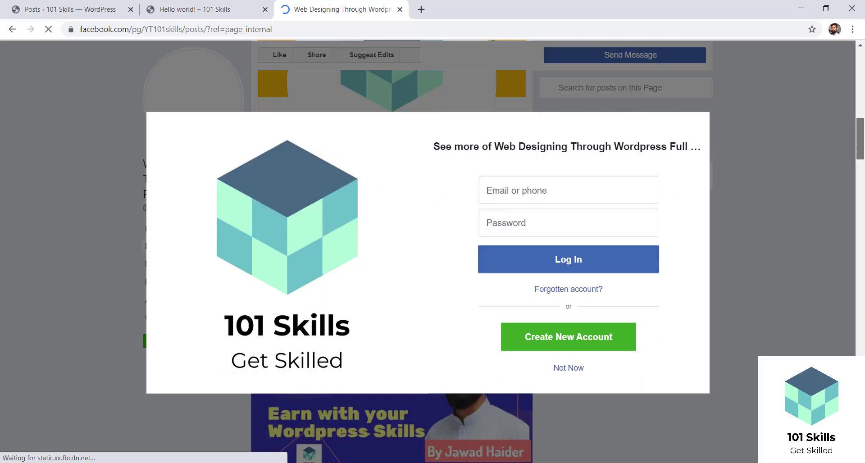
left_click(572, 370)
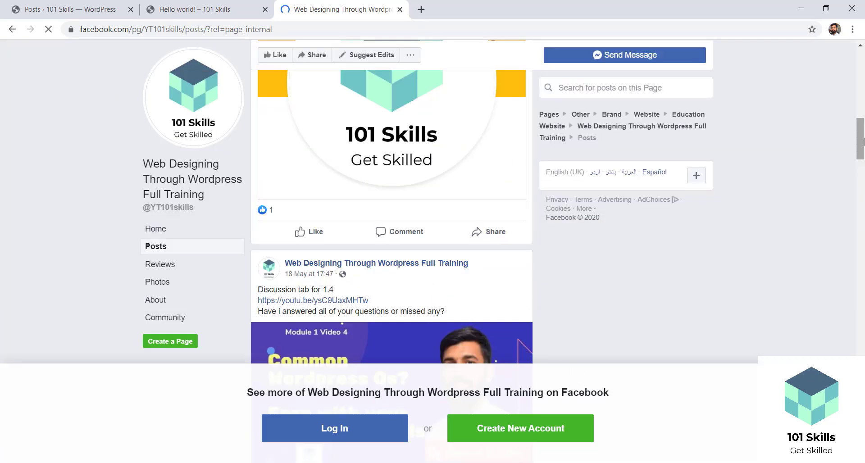
scroll(861, 139, "down", 5)
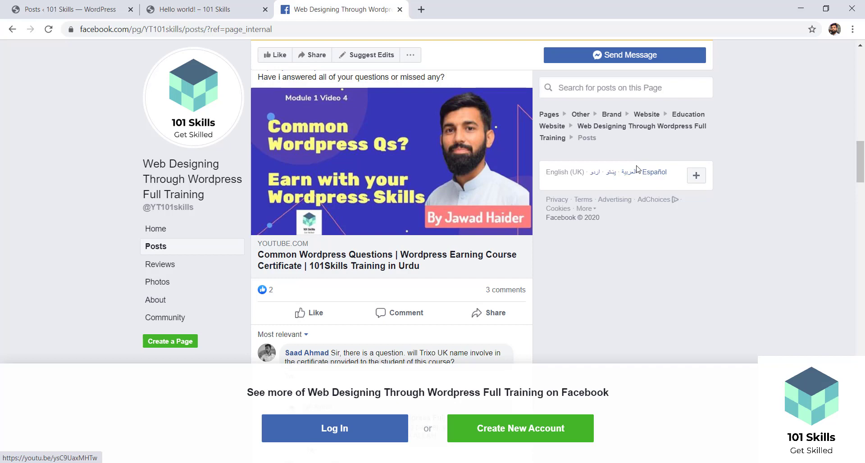
scroll(370, 153, "down", 9)
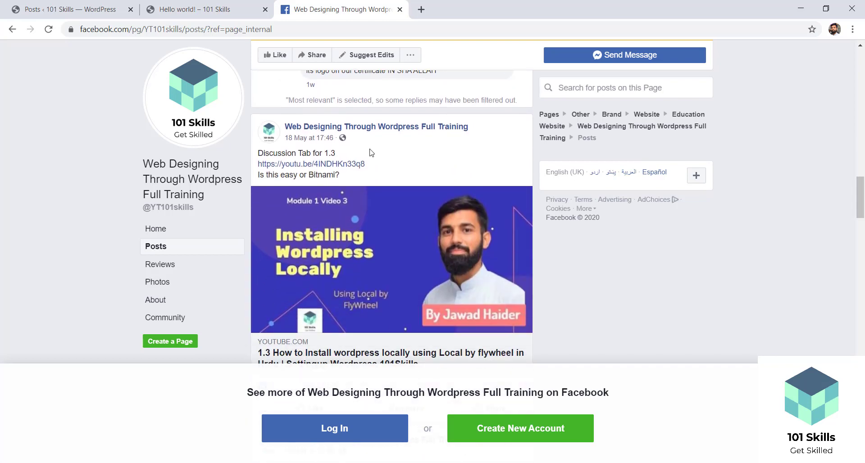
mouse_move(337, 155)
left_mouse_down()
mouse_move(258, 154)
mouse_move(345, 154)
left_mouse_up()
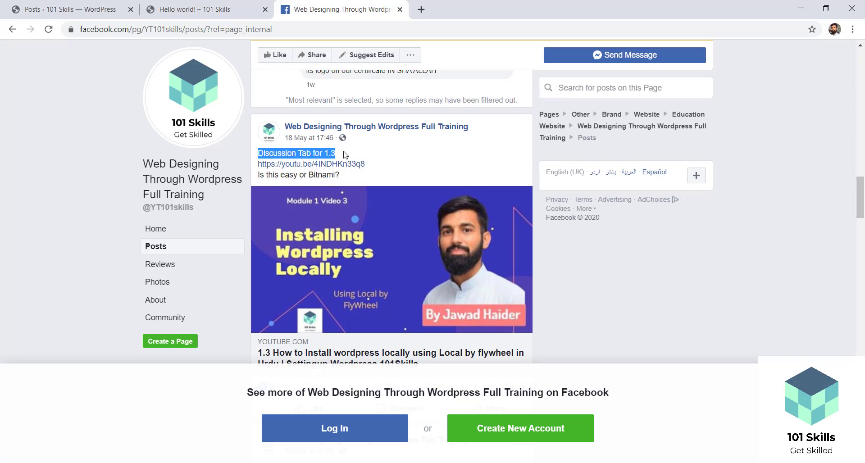
left_click(345, 155)
scroll(860, 202, "down", 4)
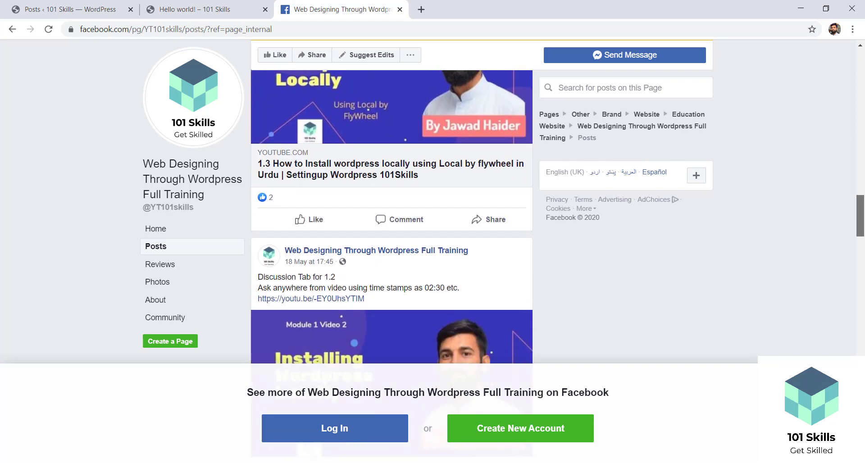
left_click_drag(860, 217, 859, 75)
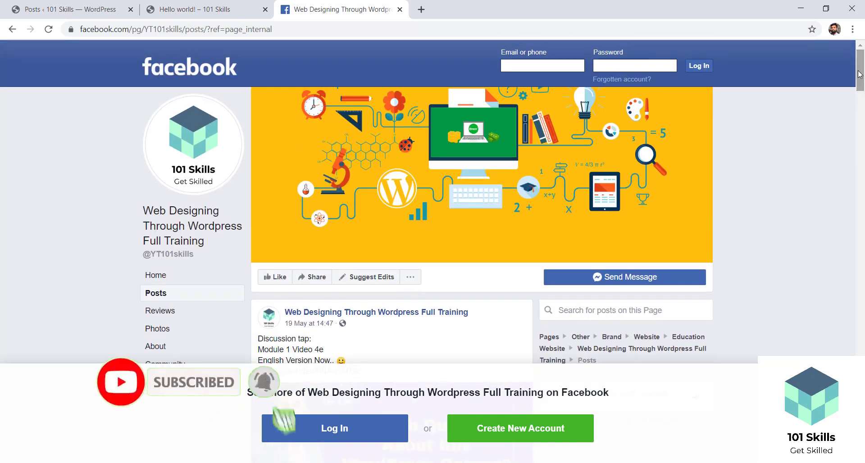